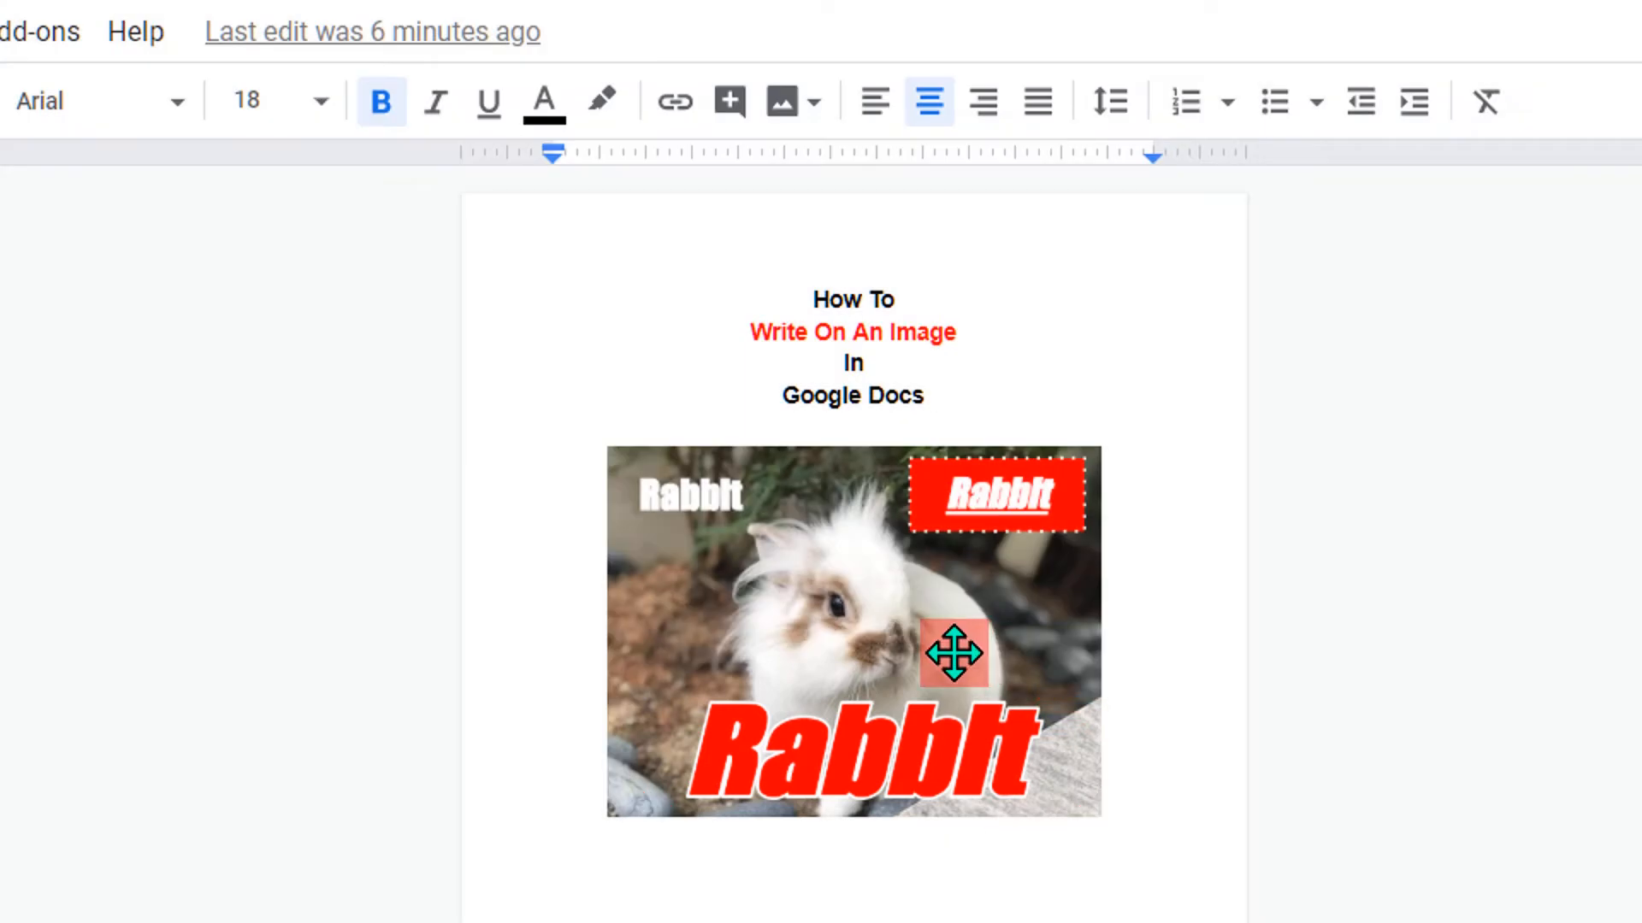
Step: Delete the captioned rabbit drawing below the title and cut the plain rabbit photo from the document
click(955, 654)
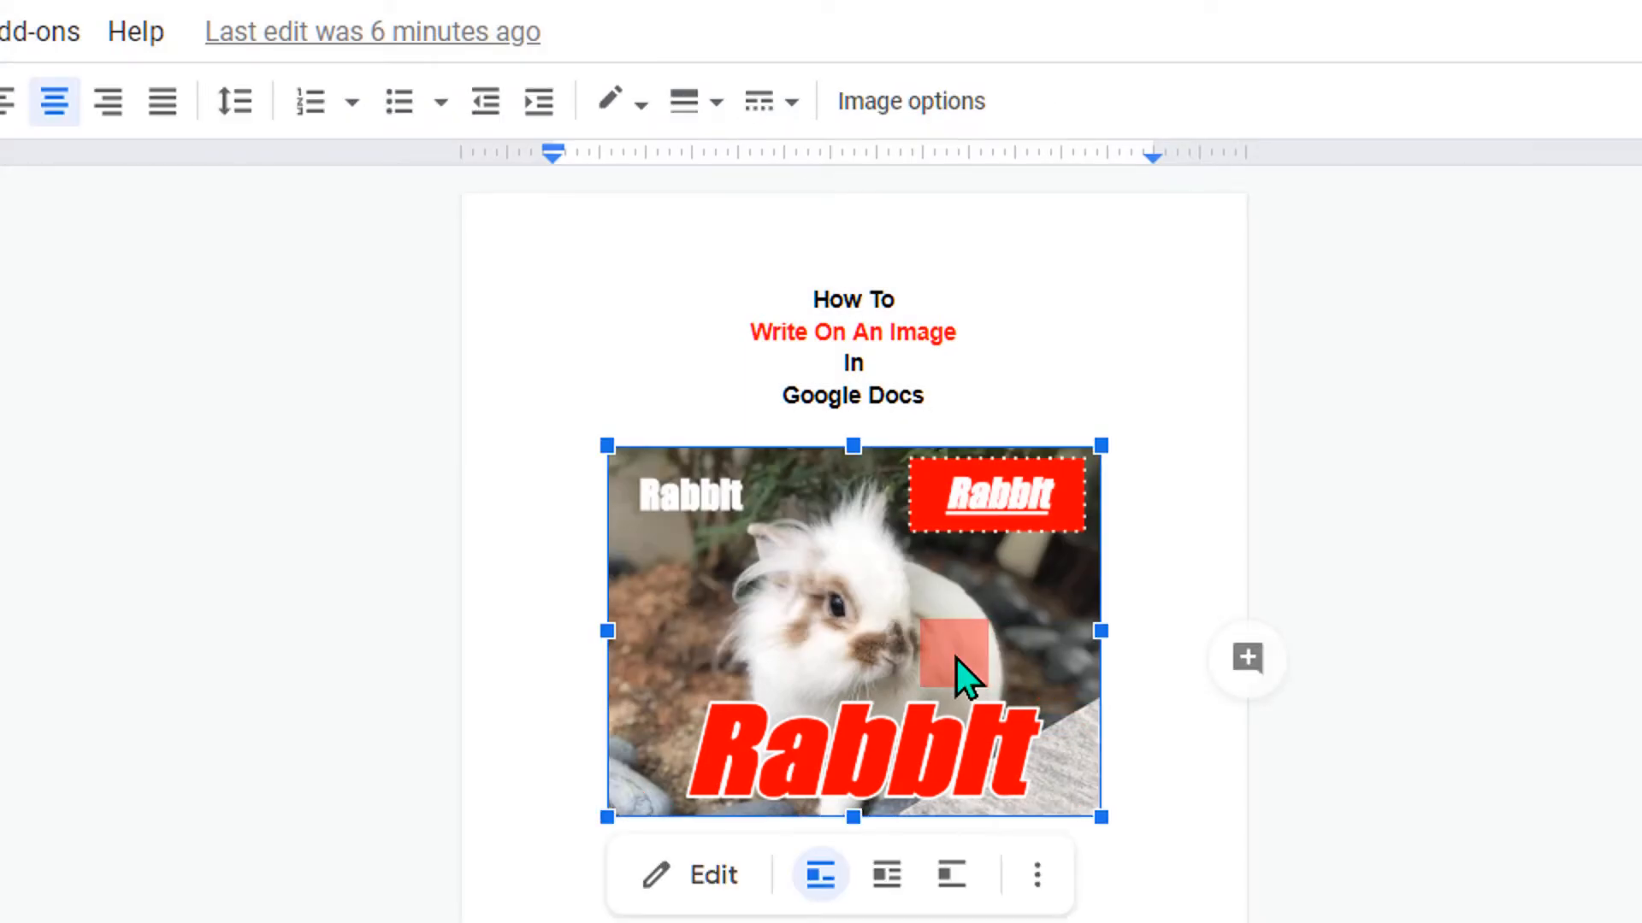
key(Delete)
drag(757, 808, 902, 628)
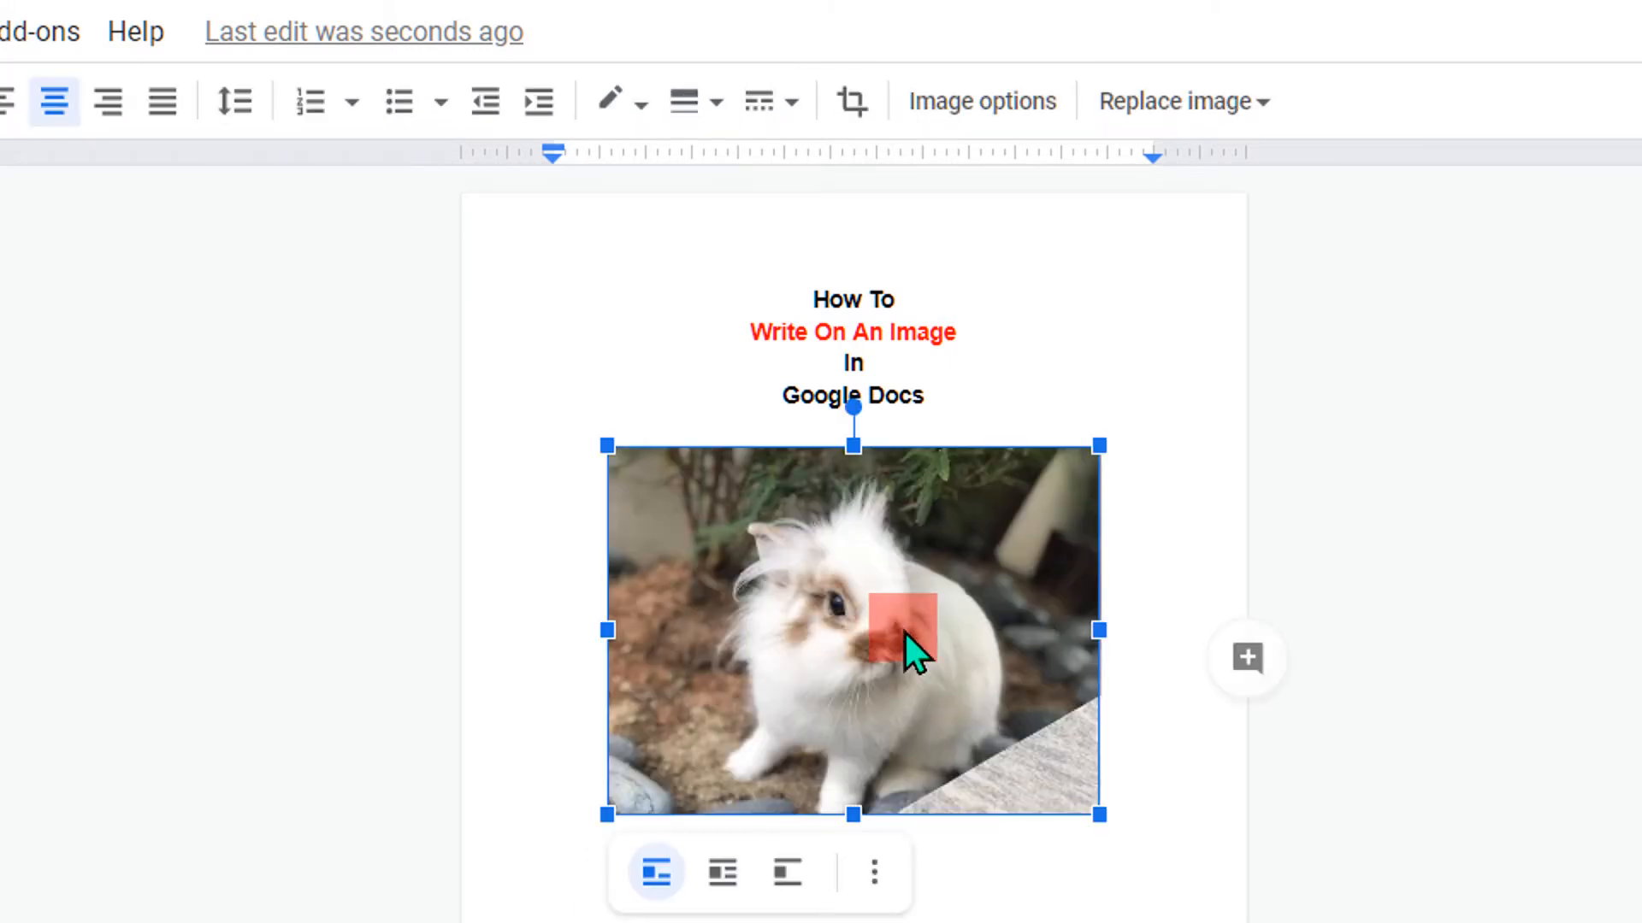
right_click(905, 632)
click(1023, 270)
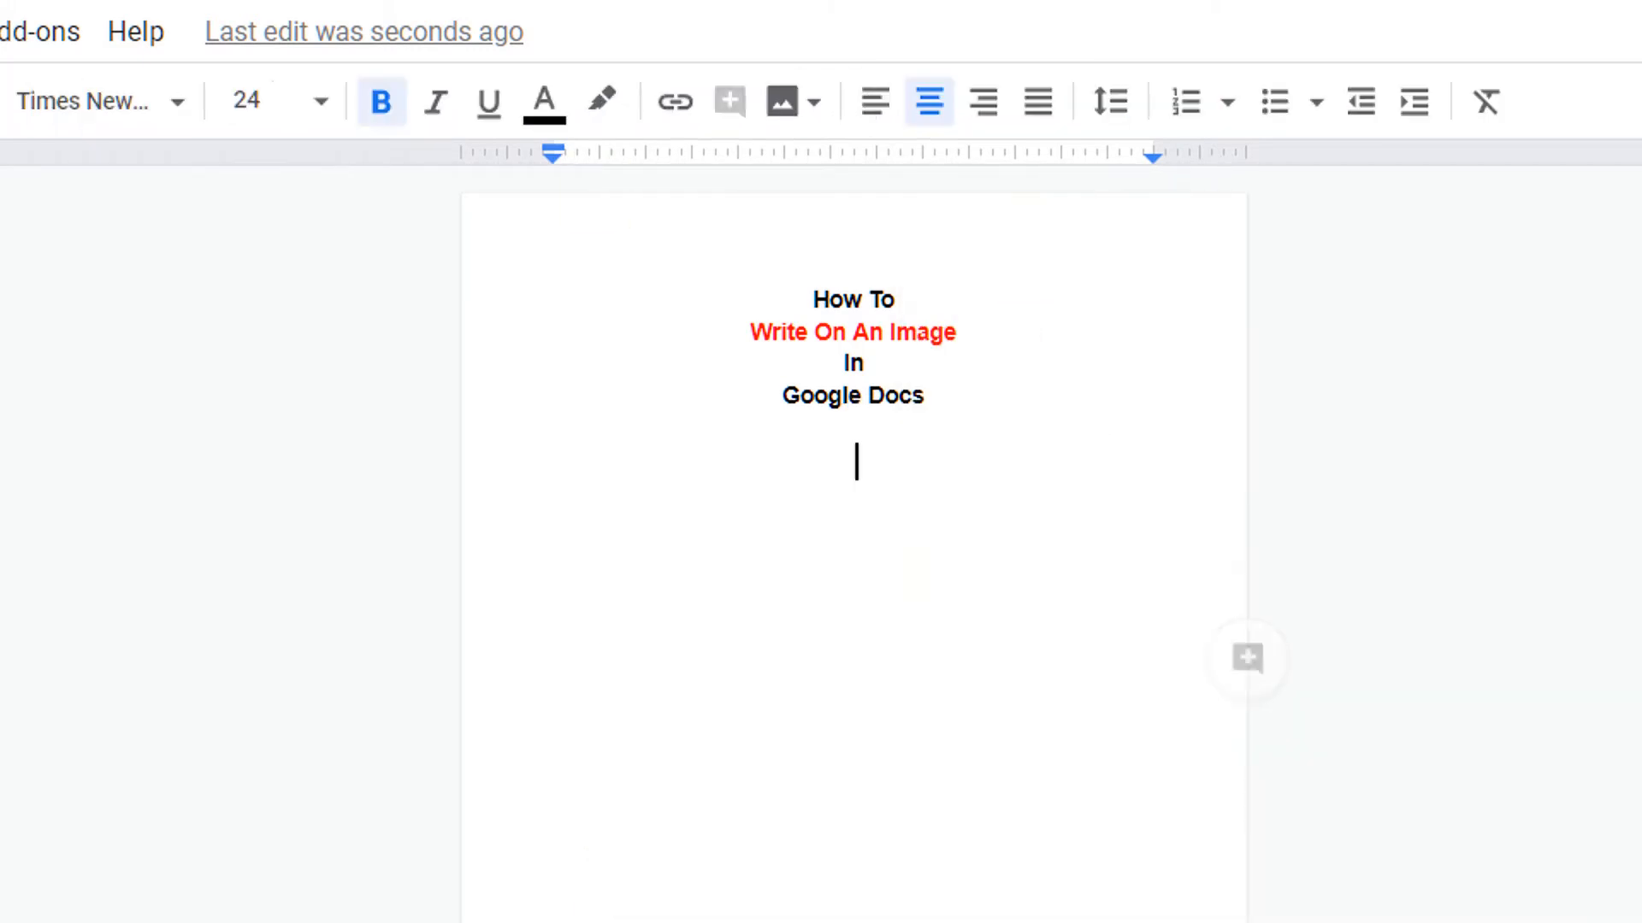
Step: Insert a new drawing into the document and paste the rabbit photo onto its canvas
click(85, 111)
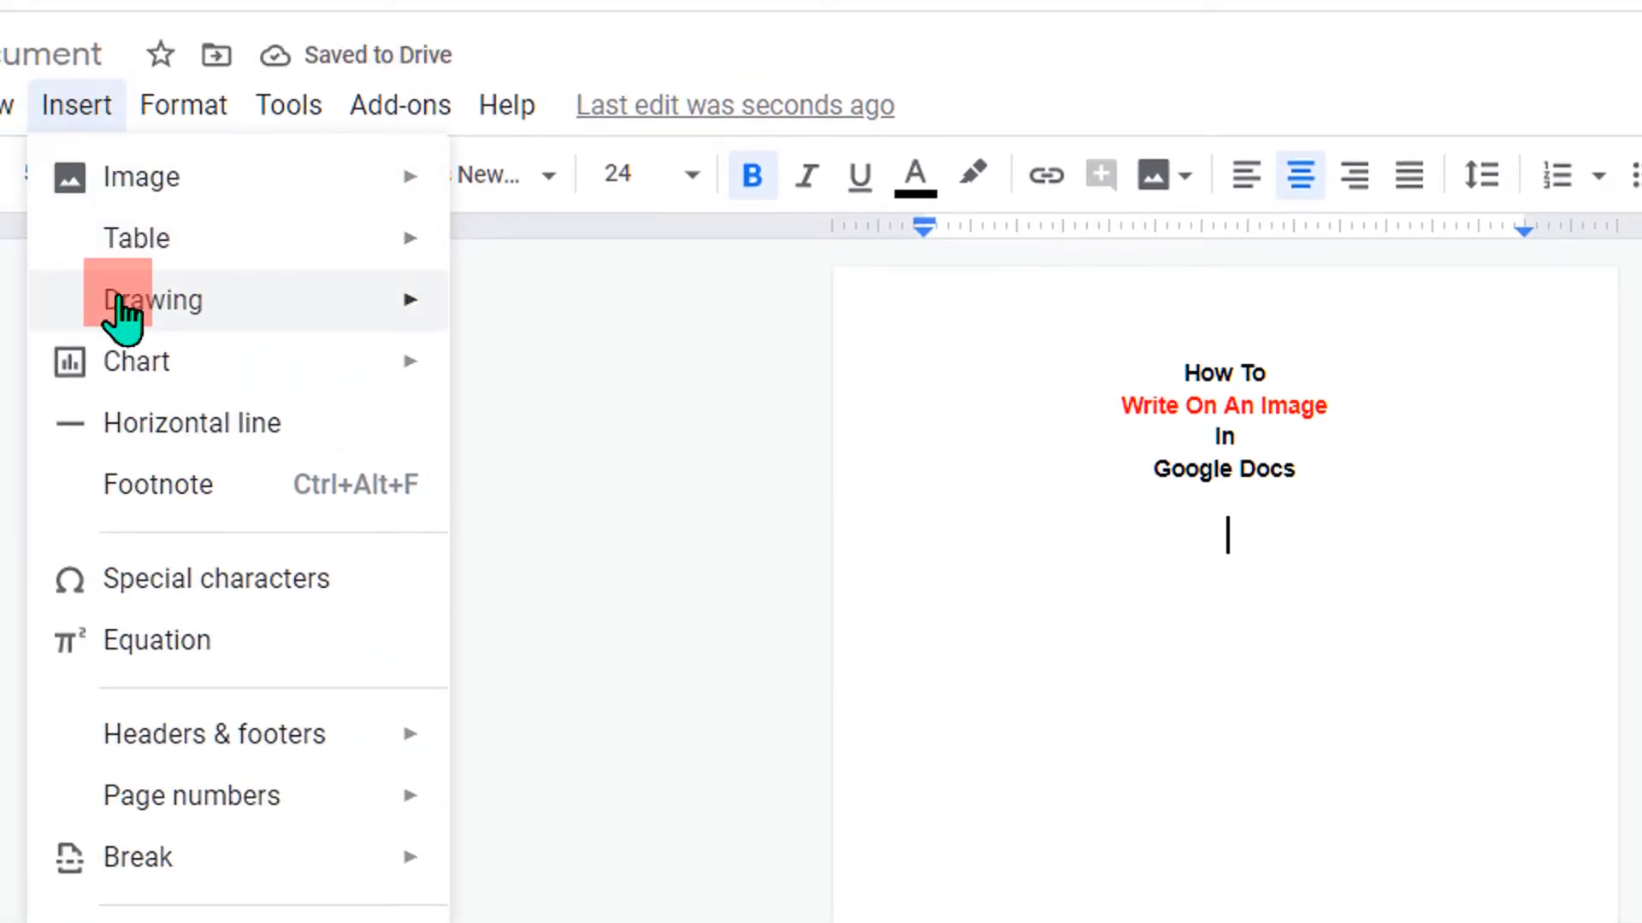
mouse_move(116, 304)
click(528, 318)
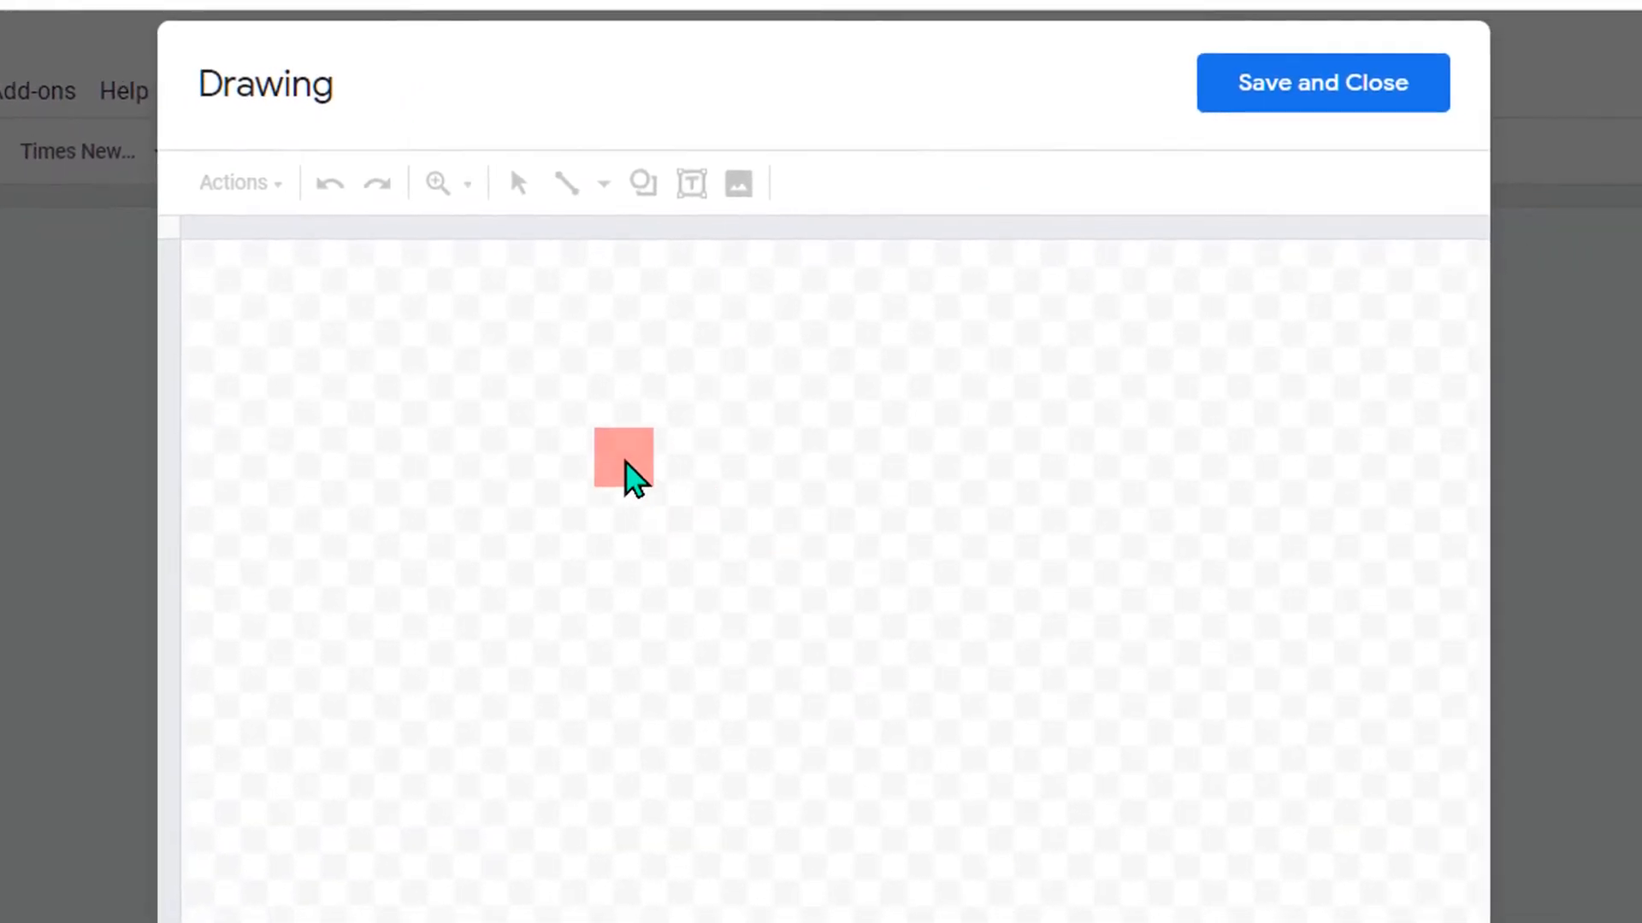
right_click(625, 463)
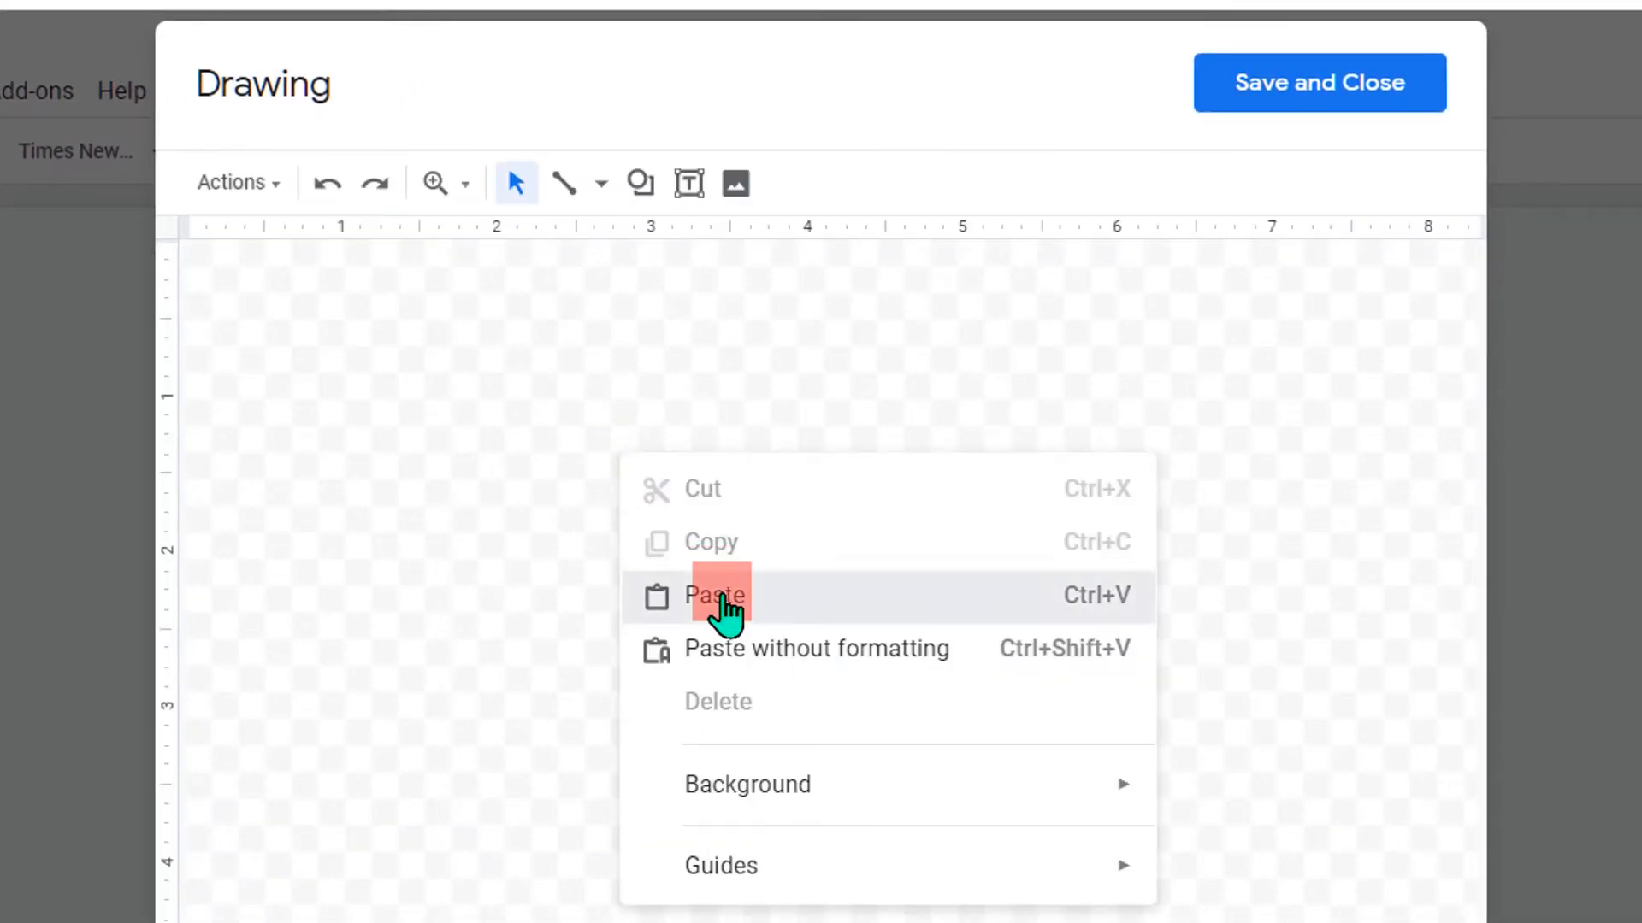
click(722, 609)
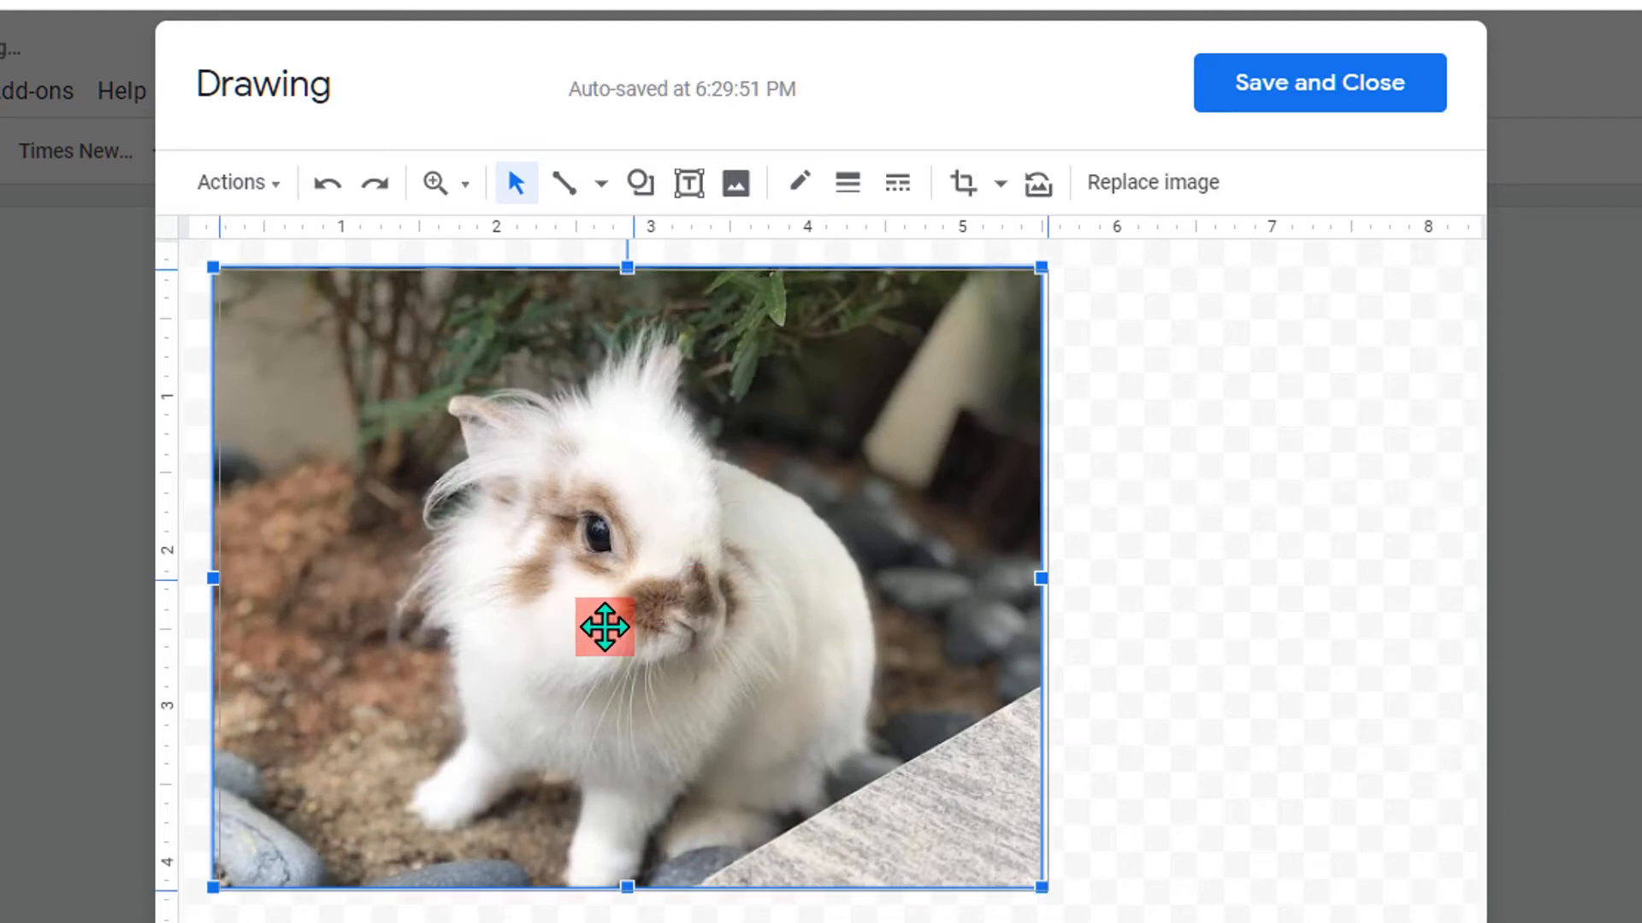
Step: Move the rabbit photo toward the middle of the canvas, with its left edge at about 1.5 inches on the ruler
drag(604, 627, 774, 689)
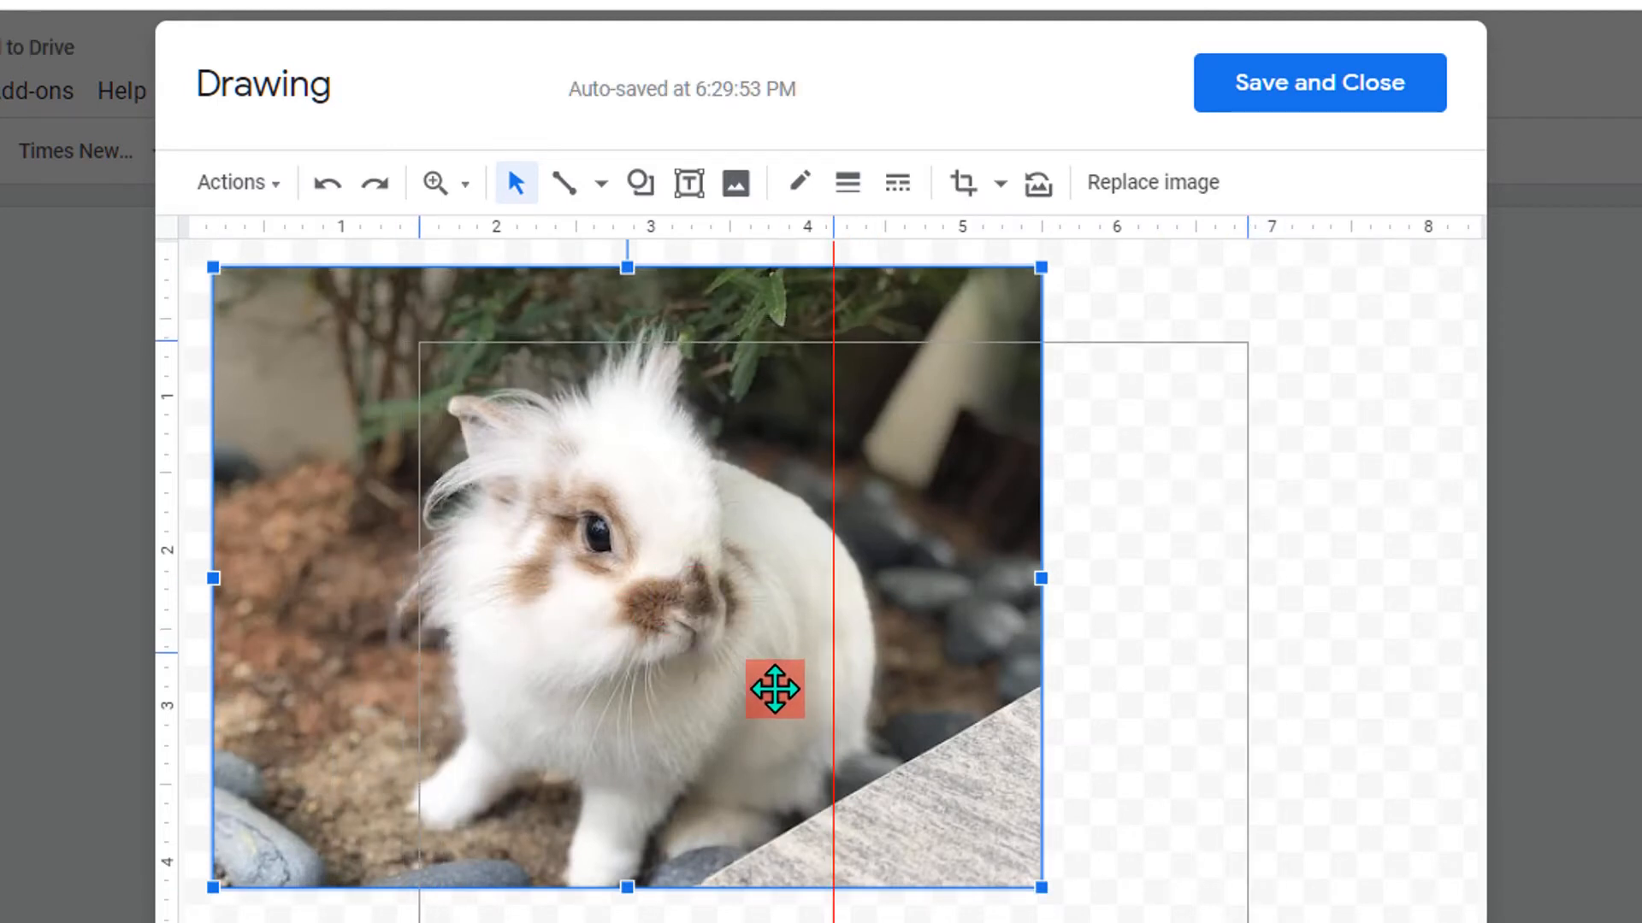
drag(774, 689, 774, 689)
click(441, 290)
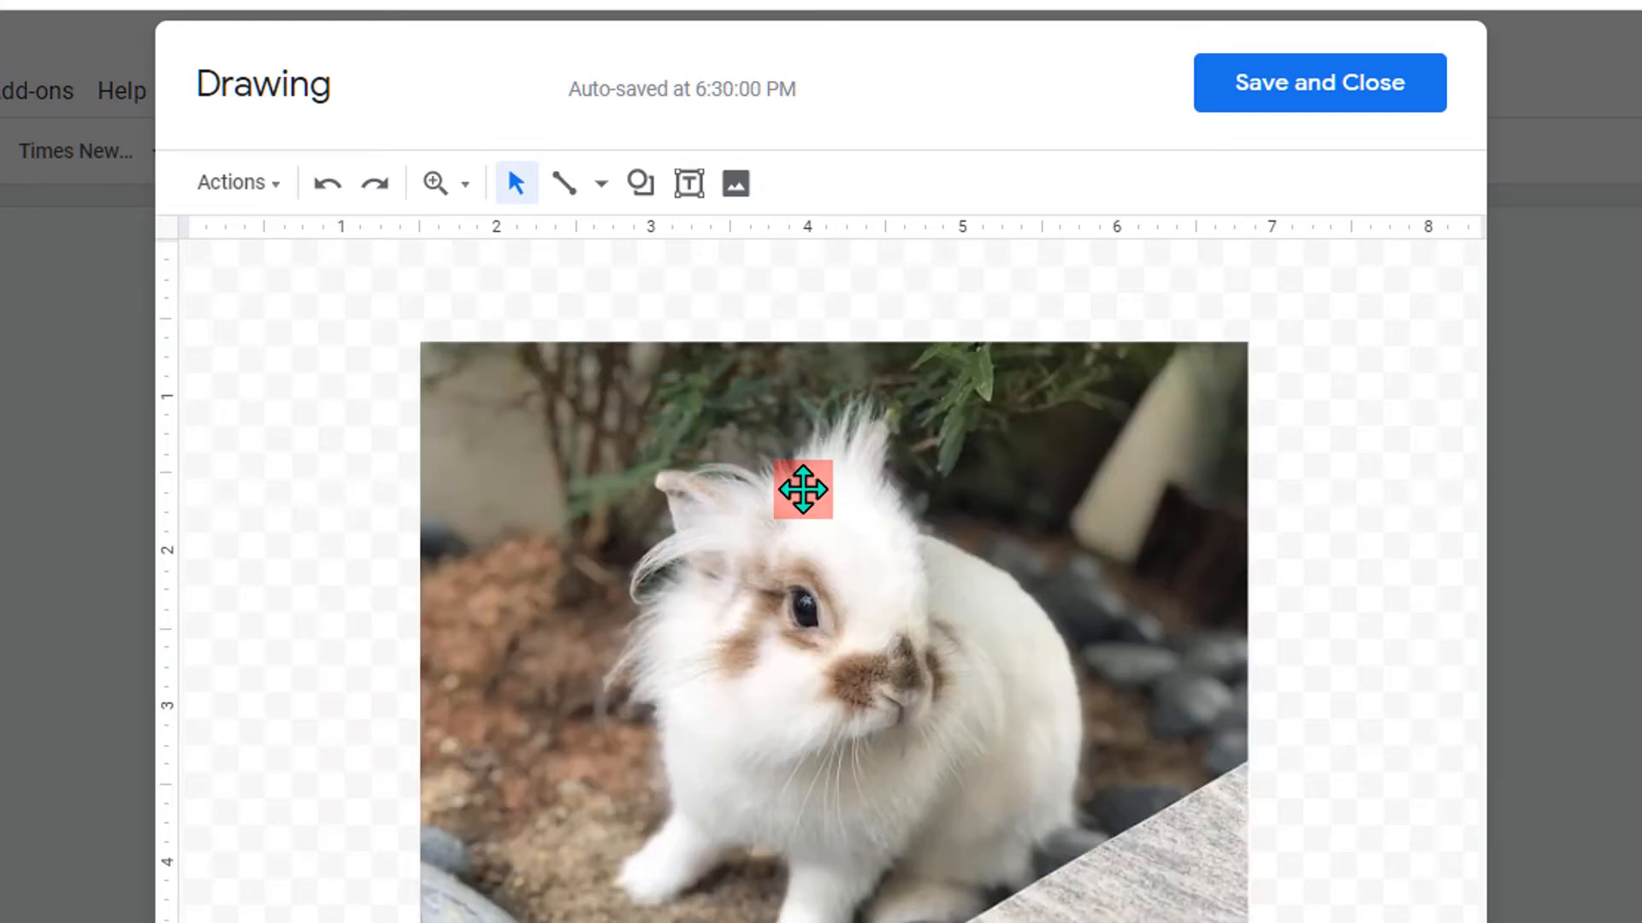
click(823, 511)
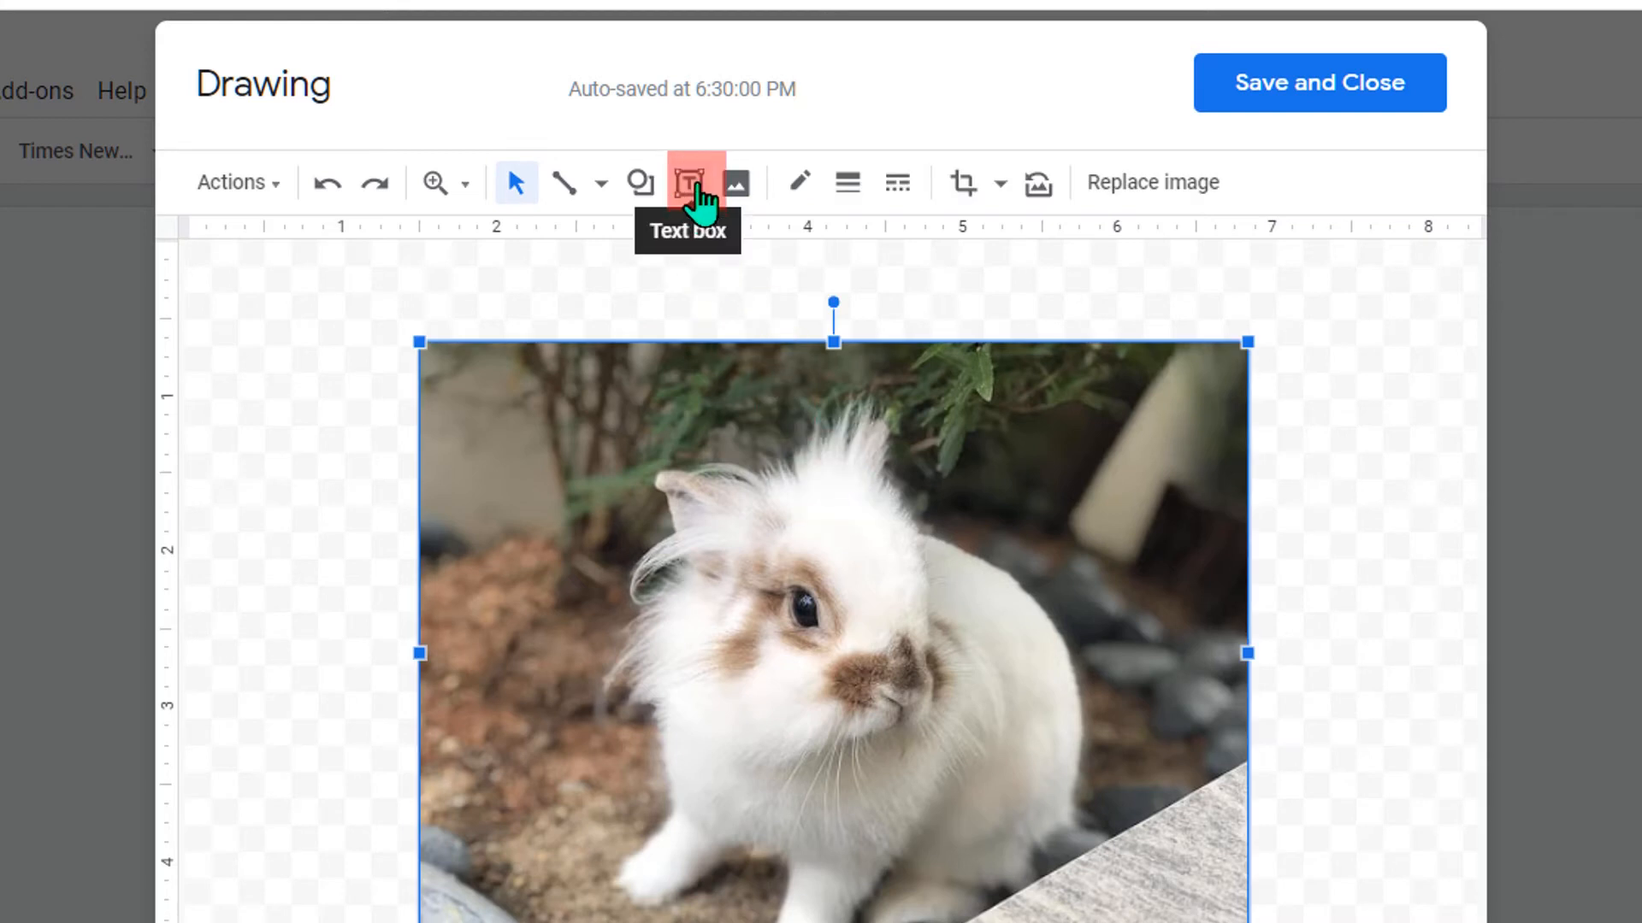
Step: Add a text box about 4.8 inches wide across the upper part of the photo, containing the text "Rabbit"
click(699, 191)
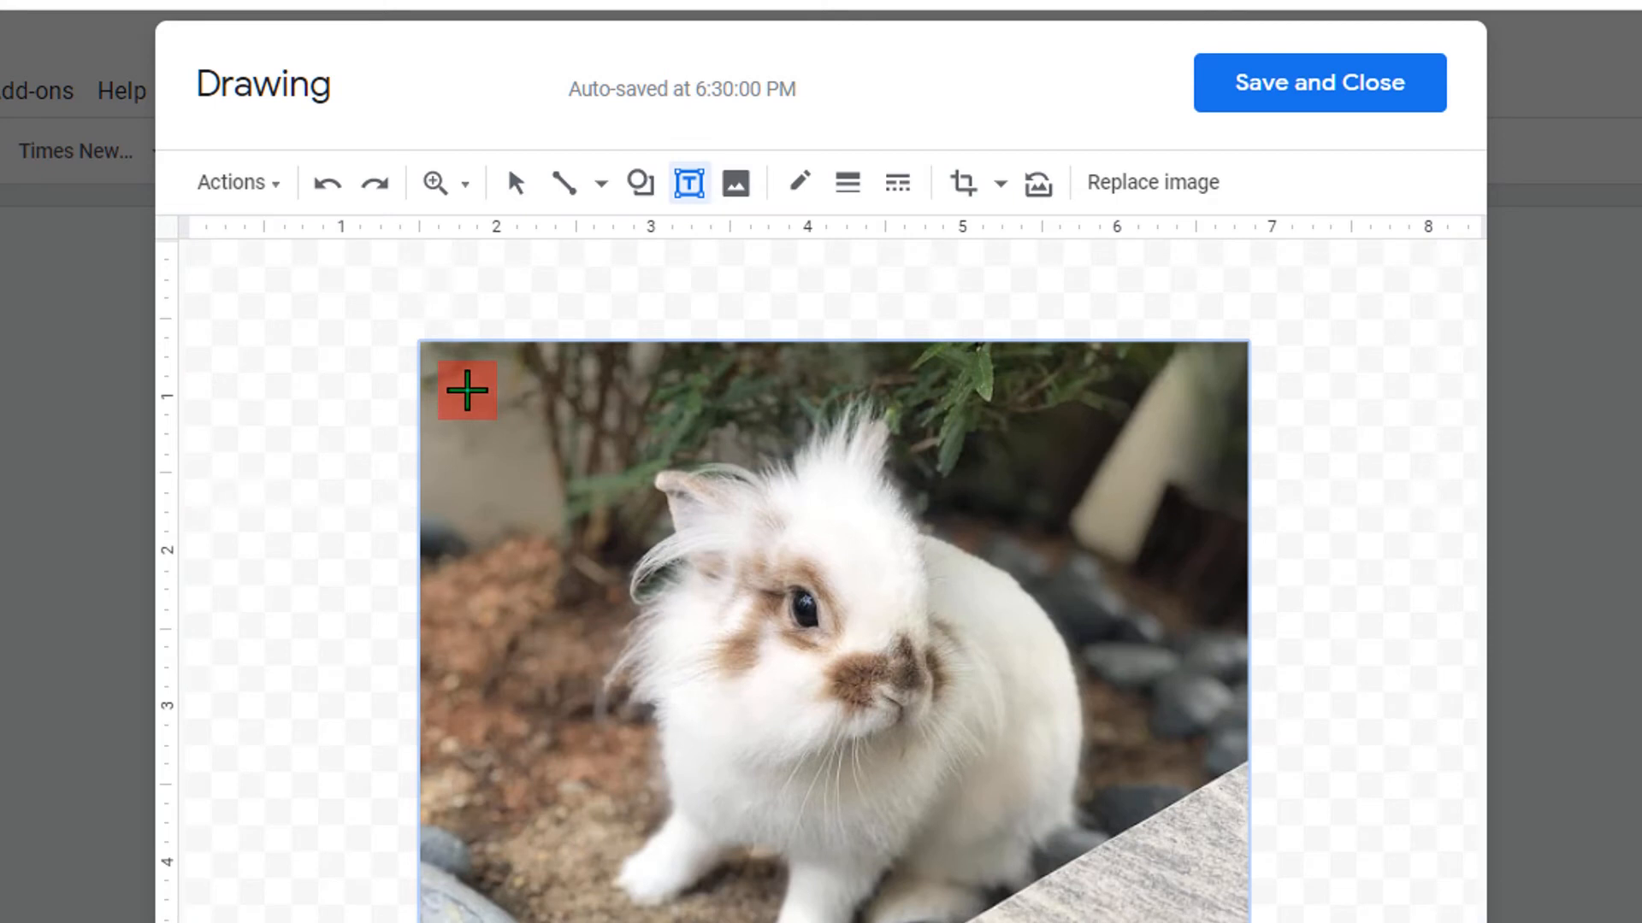
drag(467, 391, 1425, 503)
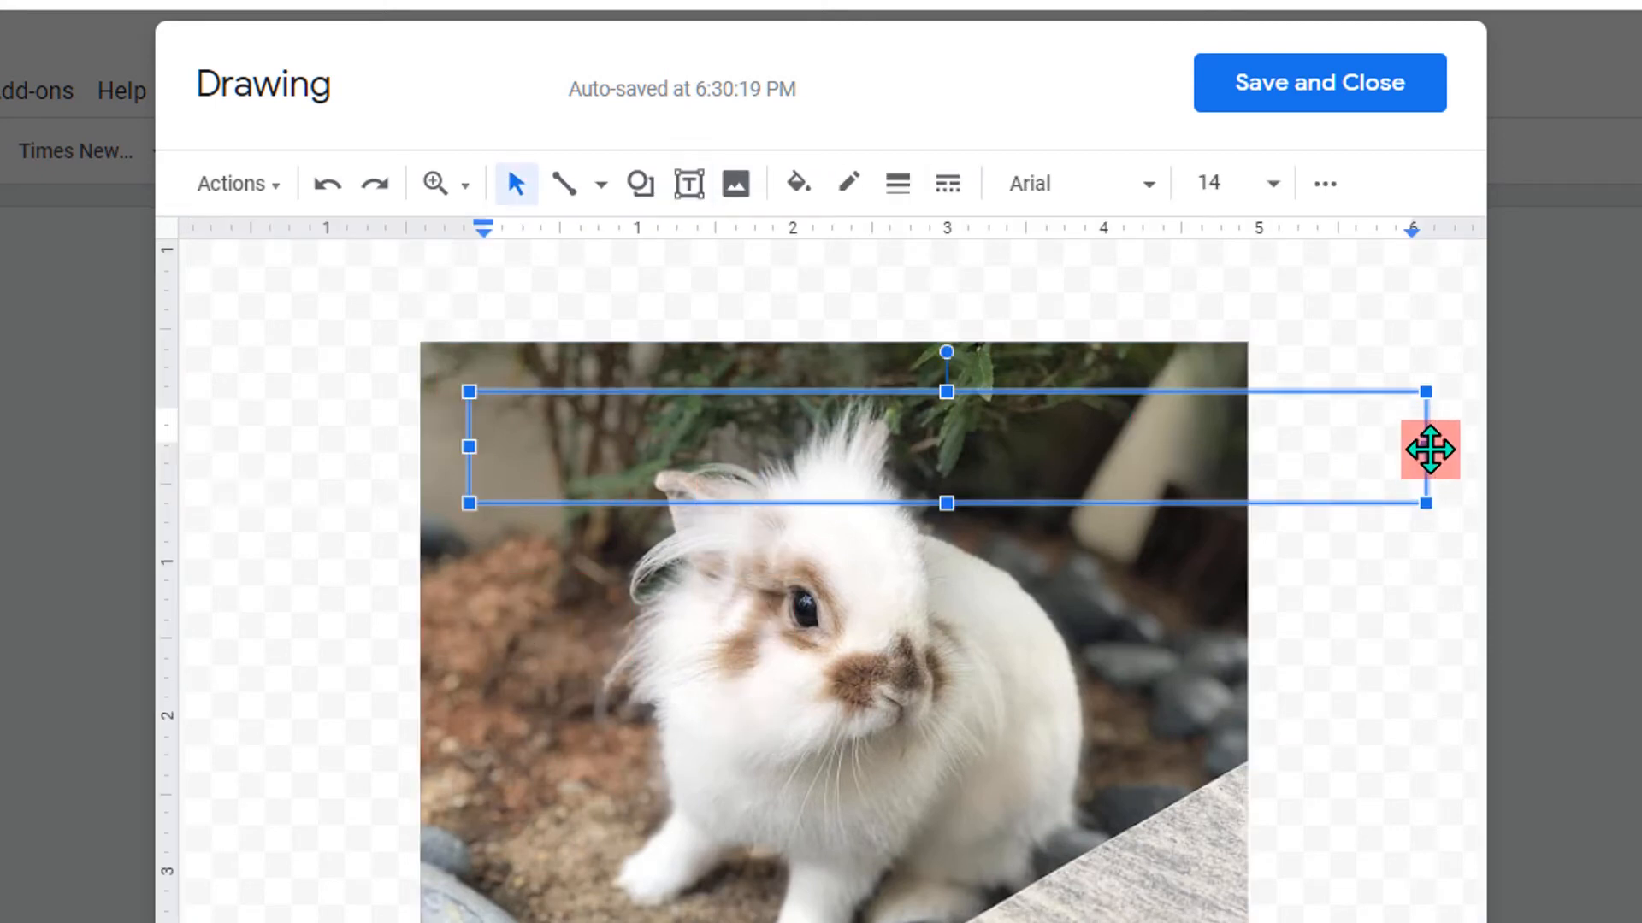
drag(1426, 447, 1221, 448)
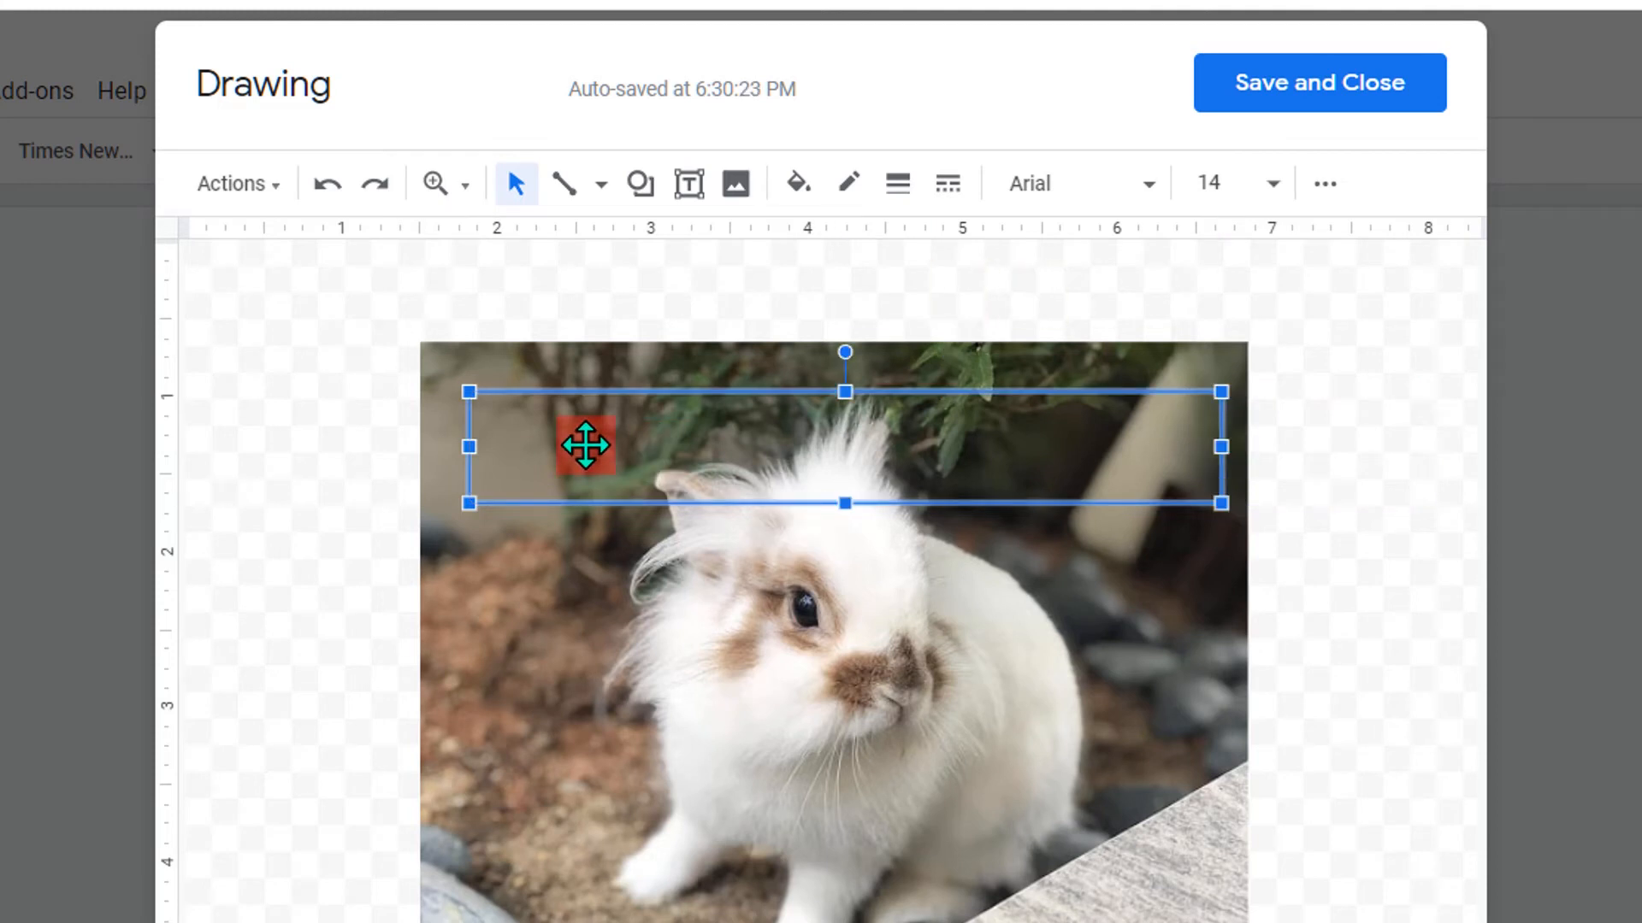
click(586, 445)
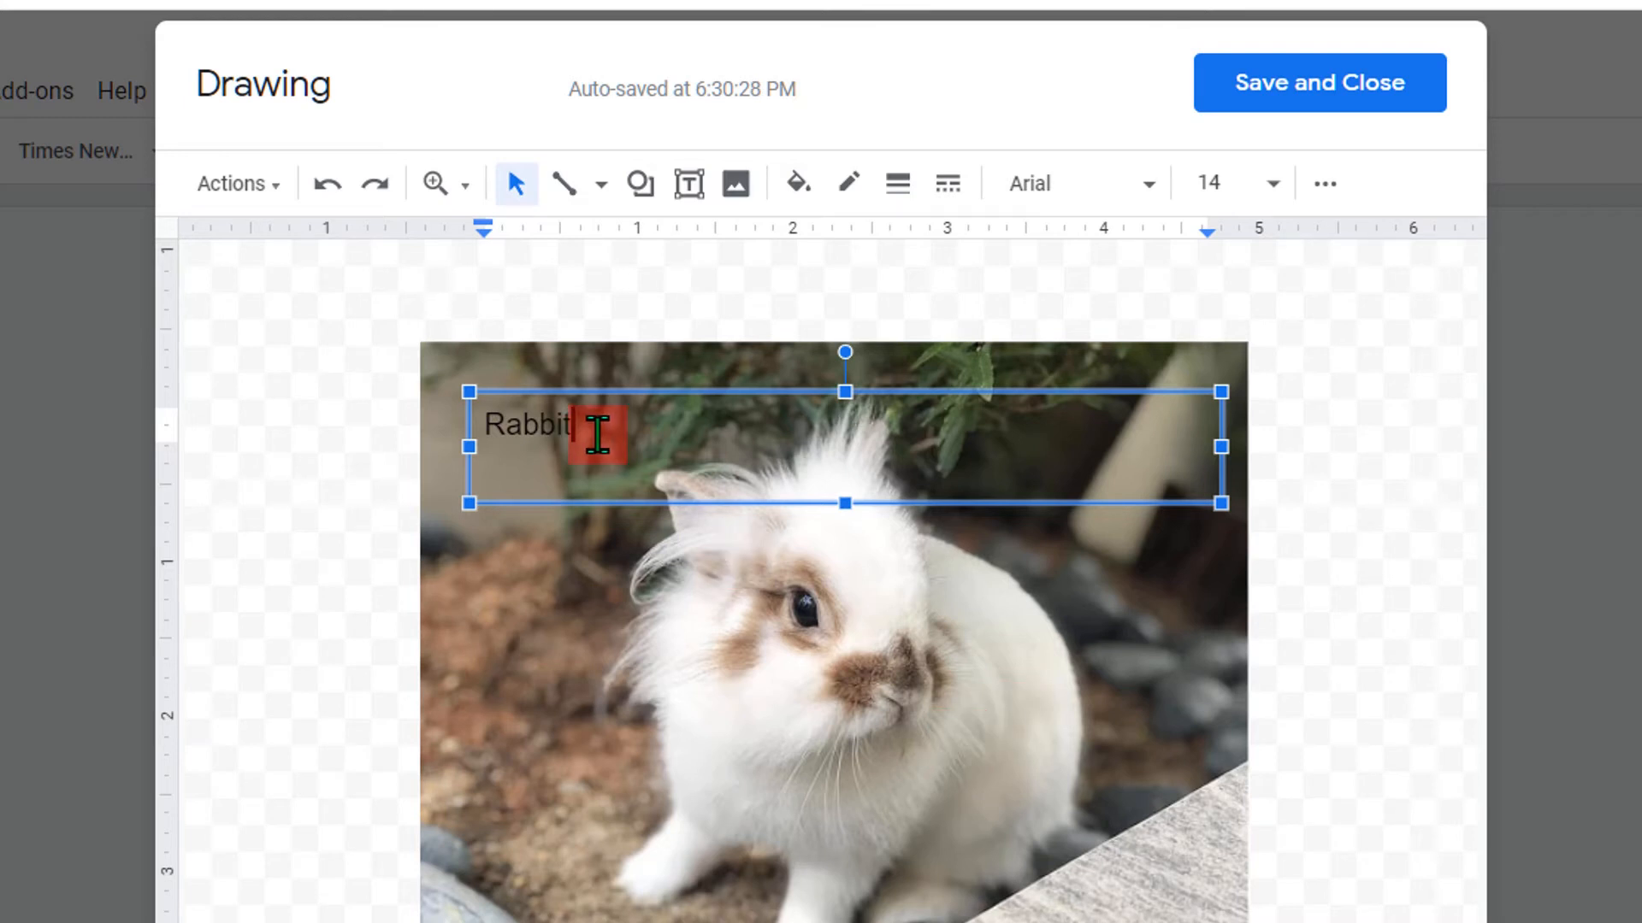
Step: Set the word "Rabbit" in the Impact font at size 24
drag(597, 435, 473, 434)
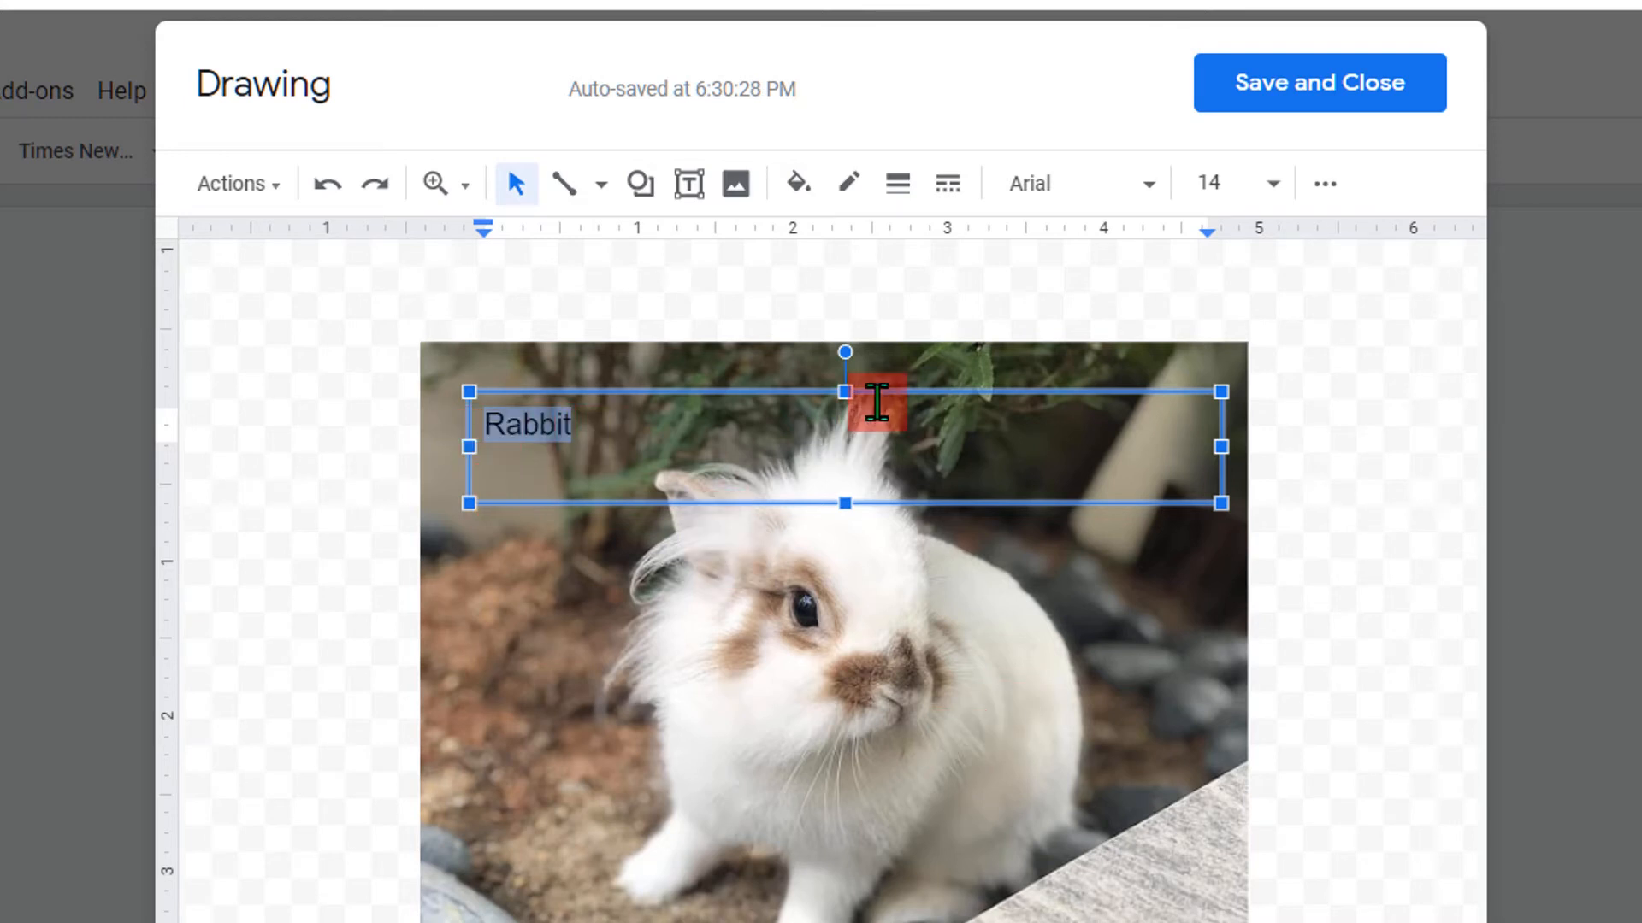
click(1144, 184)
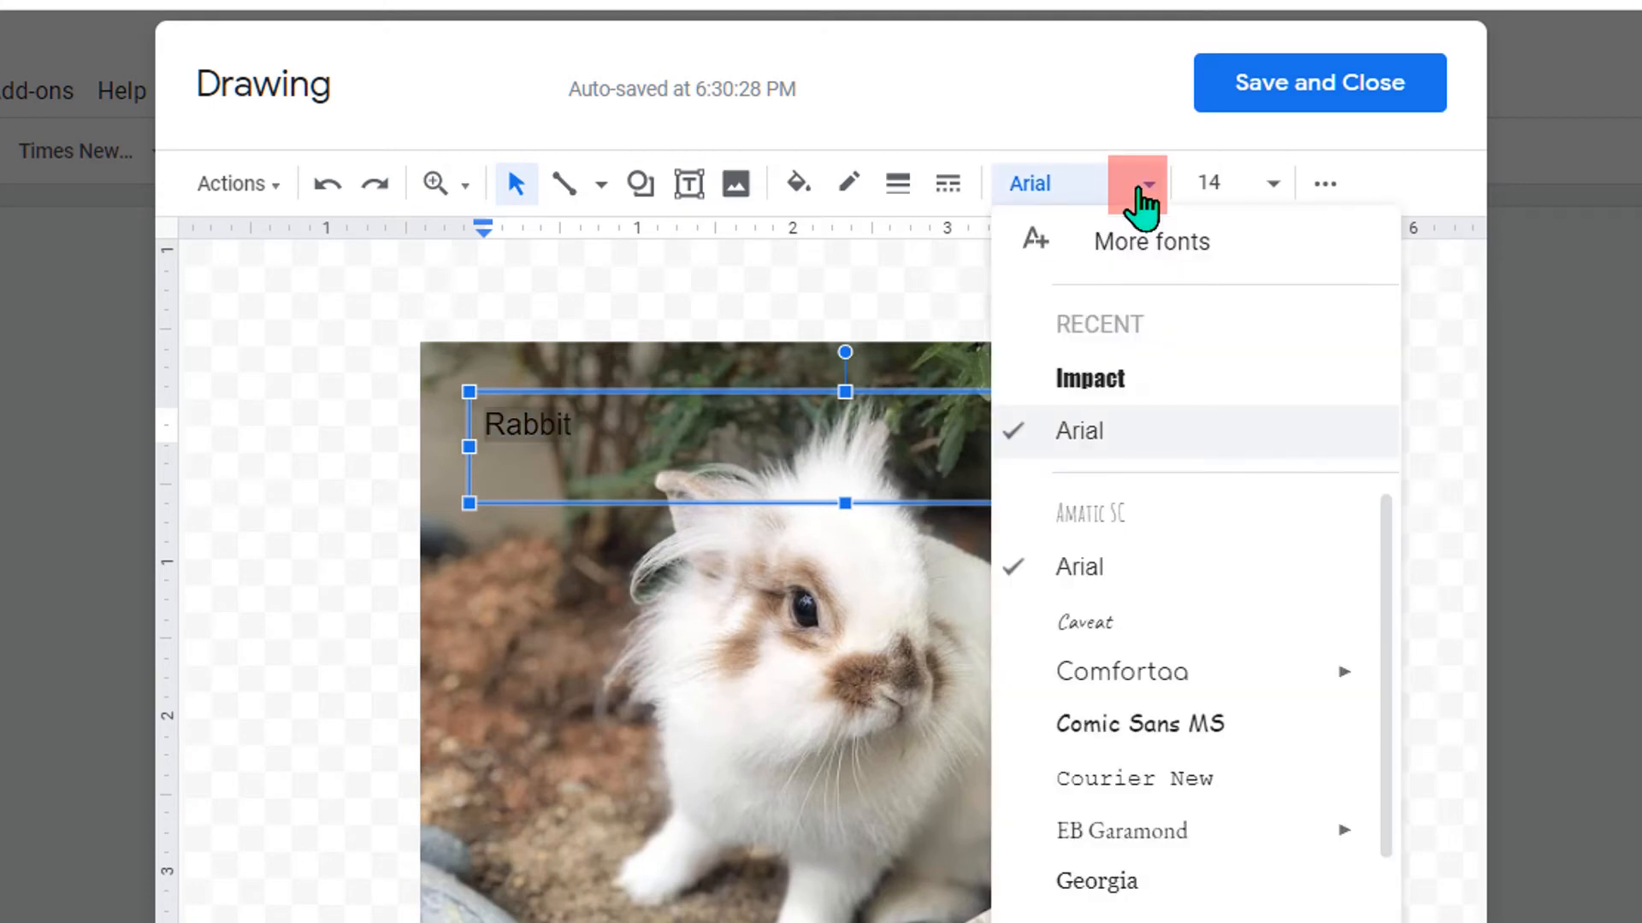
click(1097, 381)
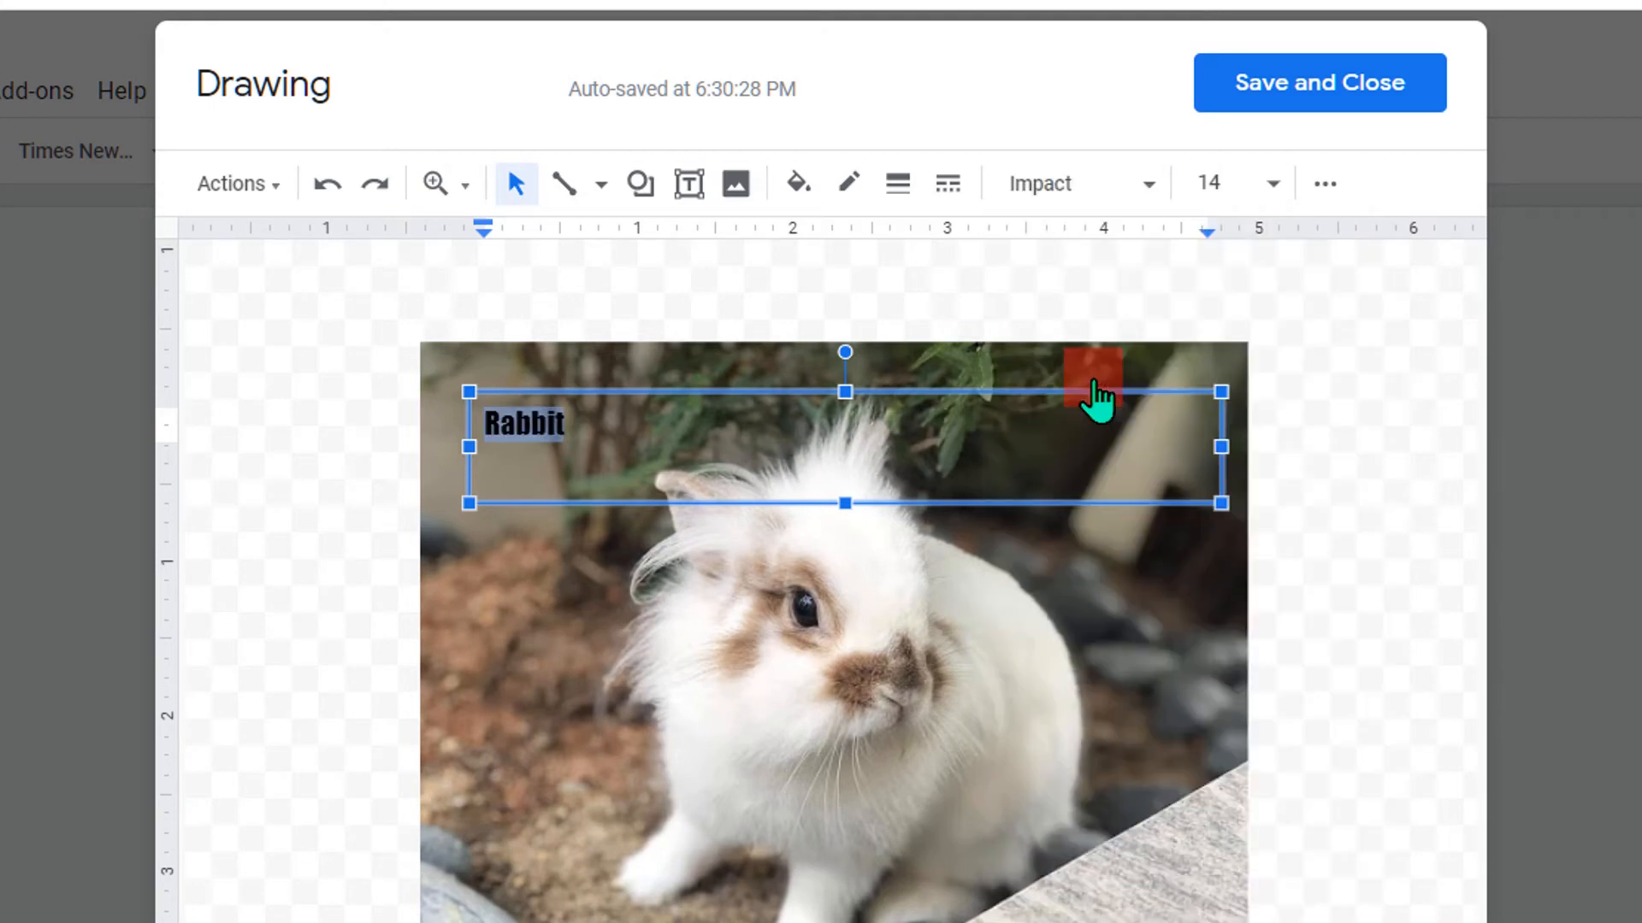
click(1274, 186)
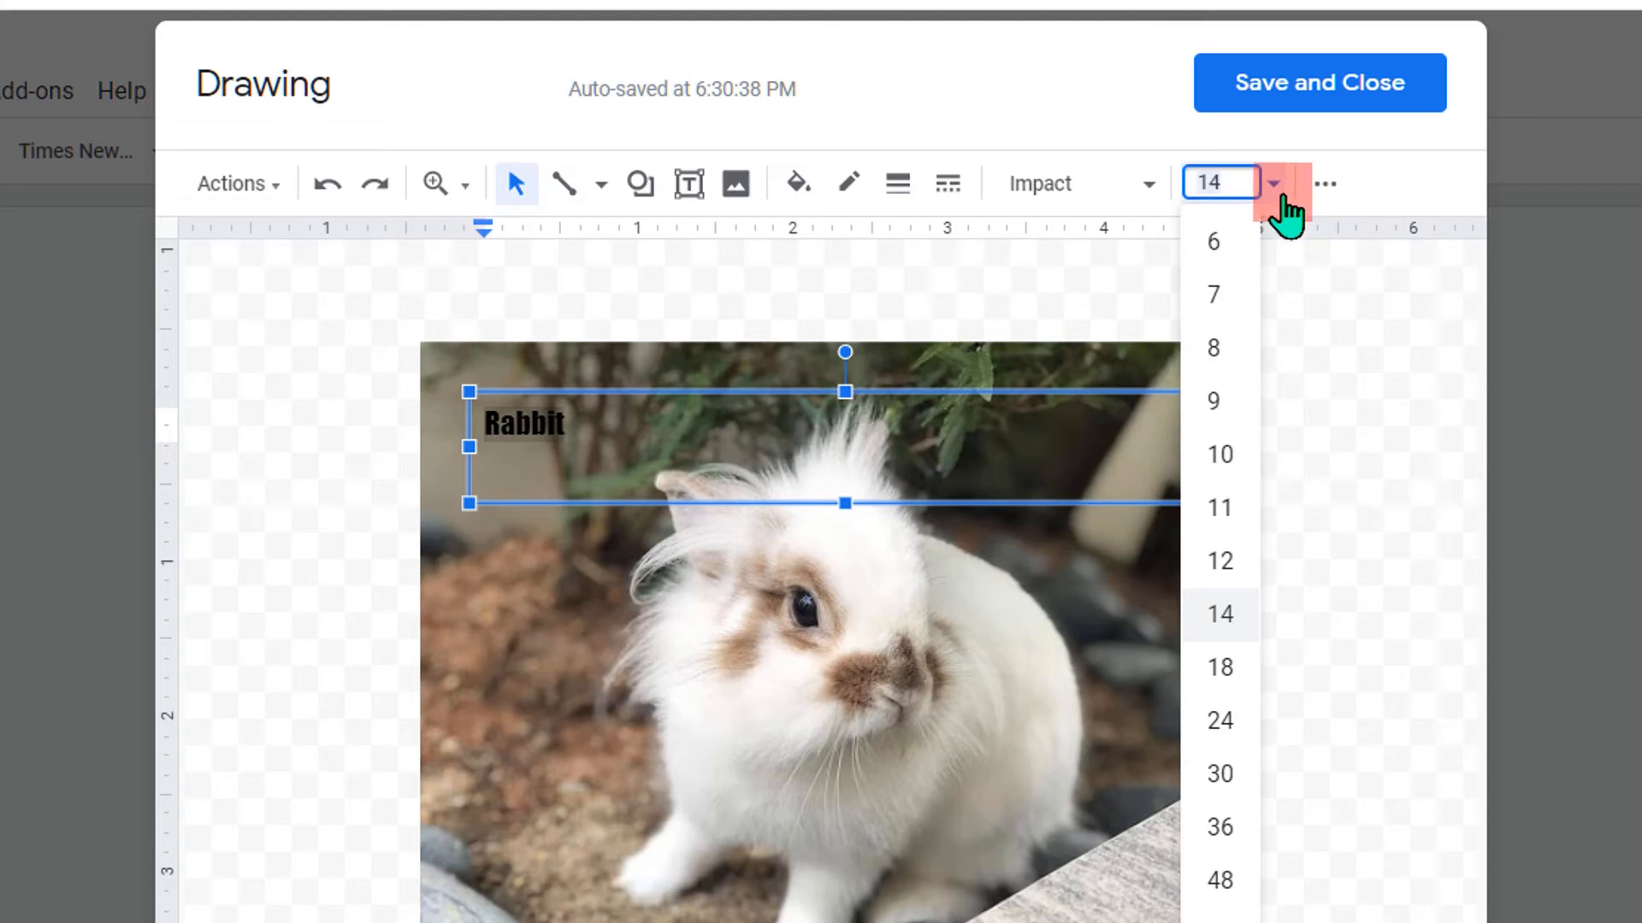
click(1229, 724)
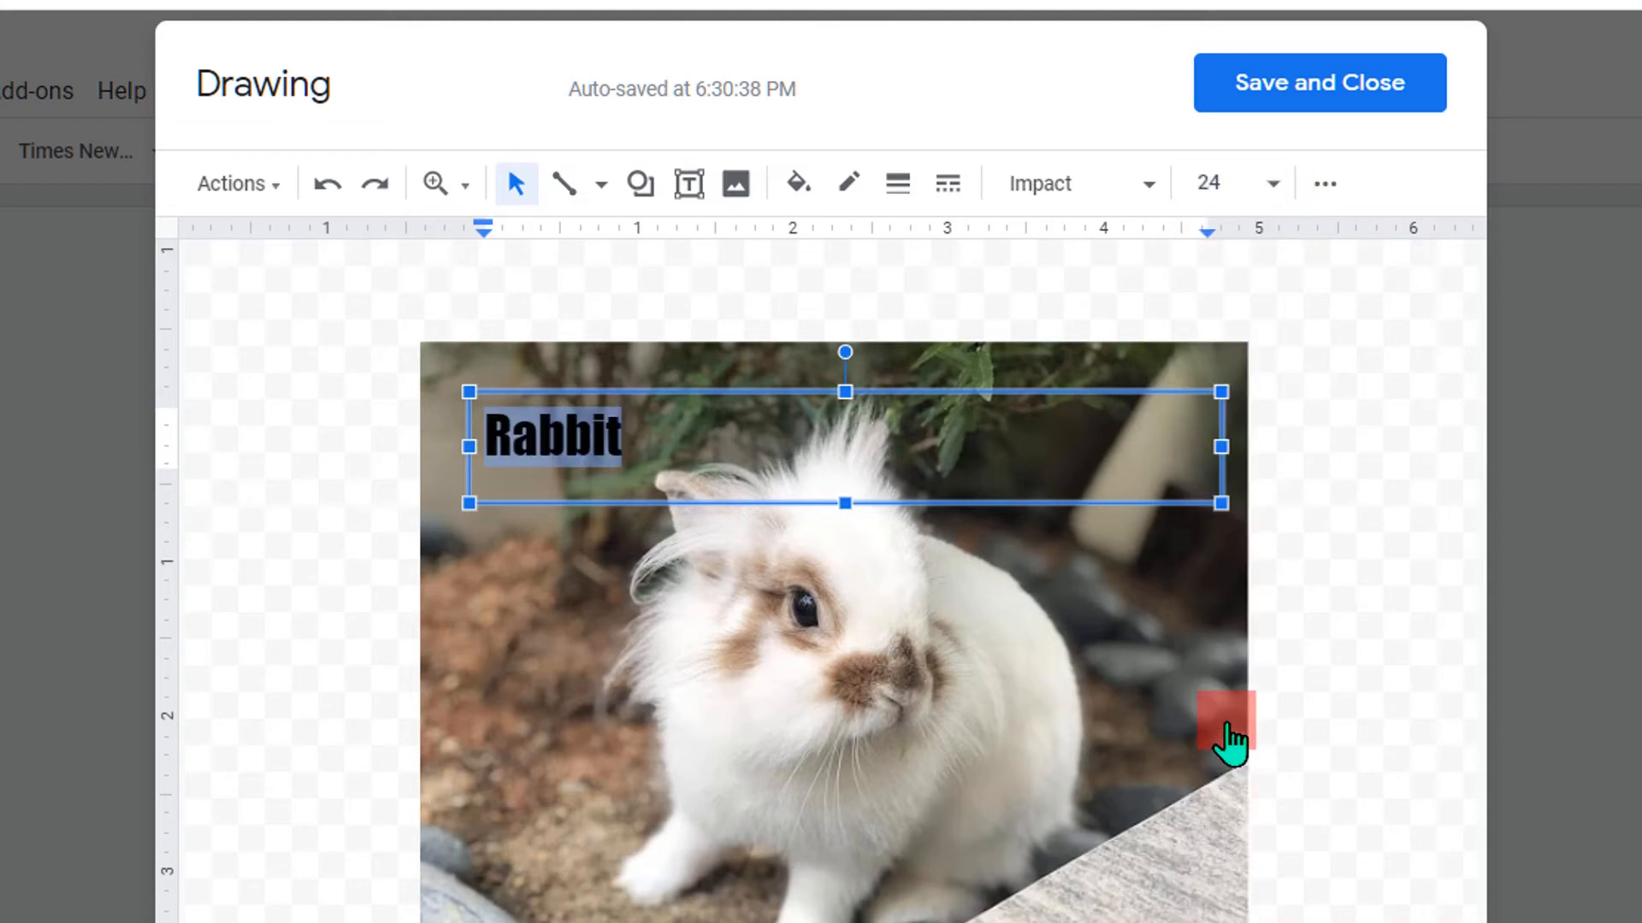
Step: Format the "Rabbit" text as bold, italic and underlined, with white text color
click(1340, 190)
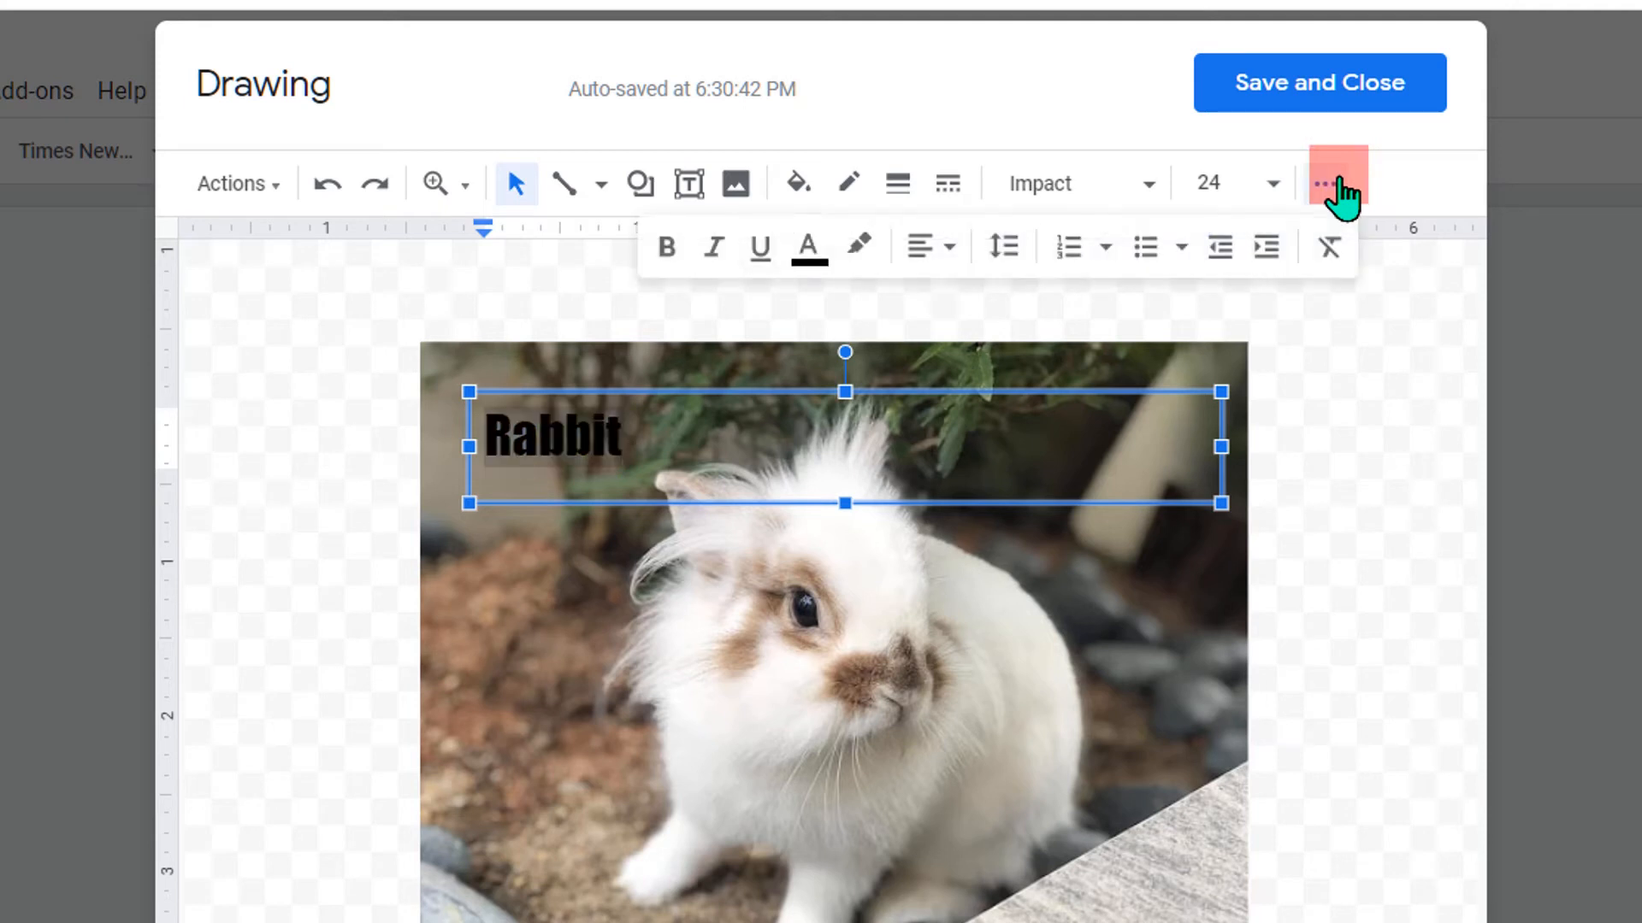
click(671, 253)
click(715, 252)
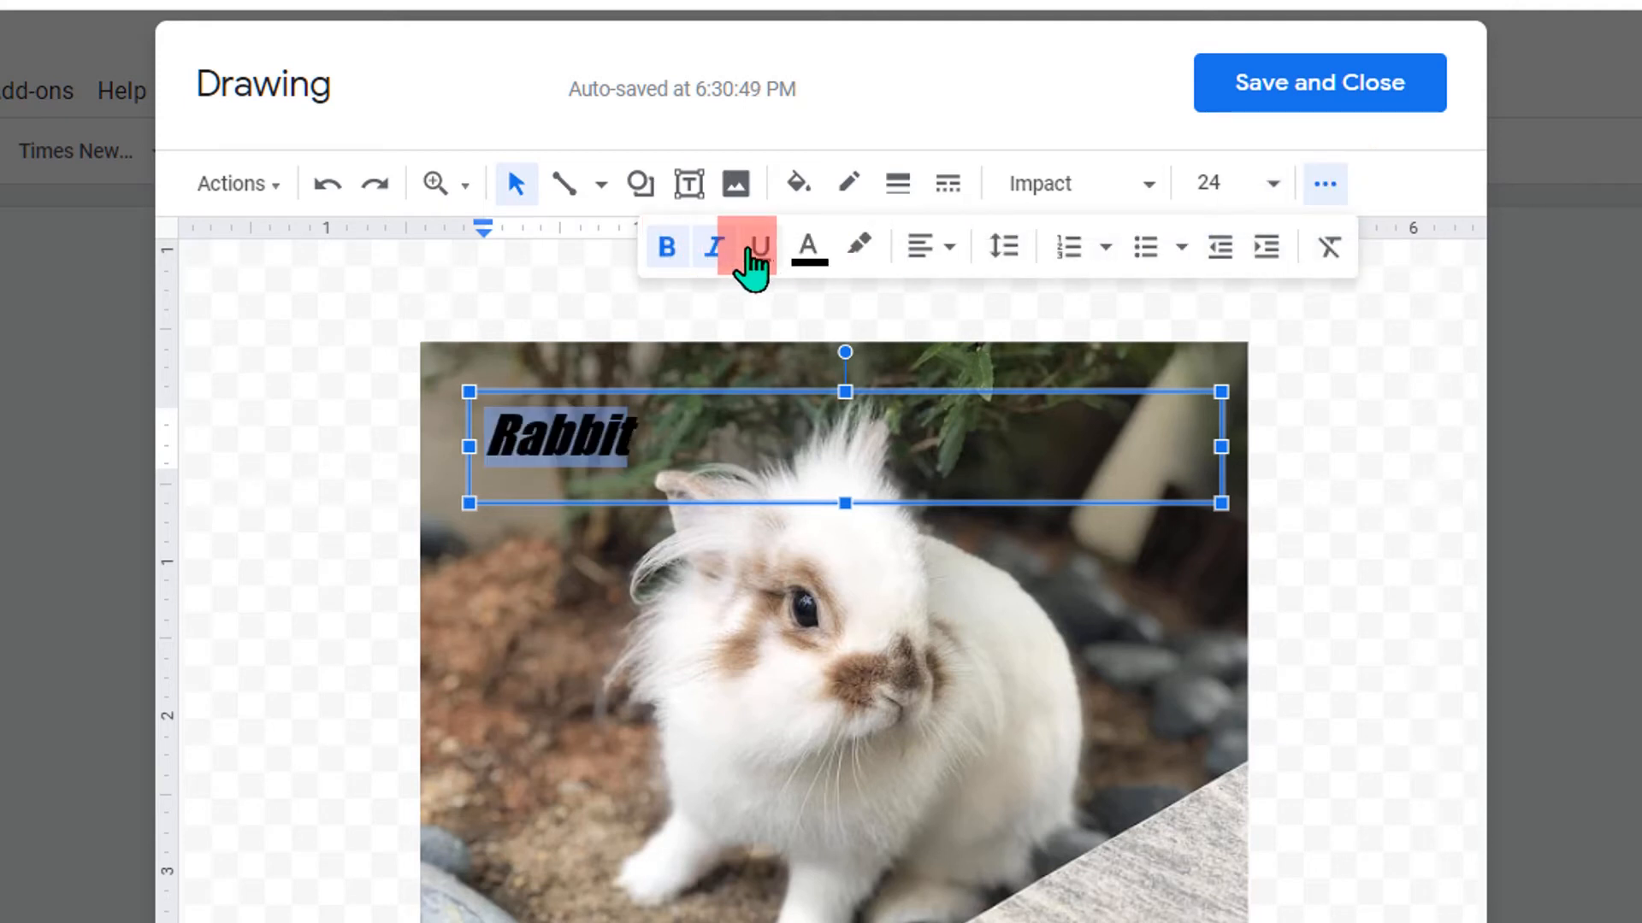
click(754, 252)
click(810, 250)
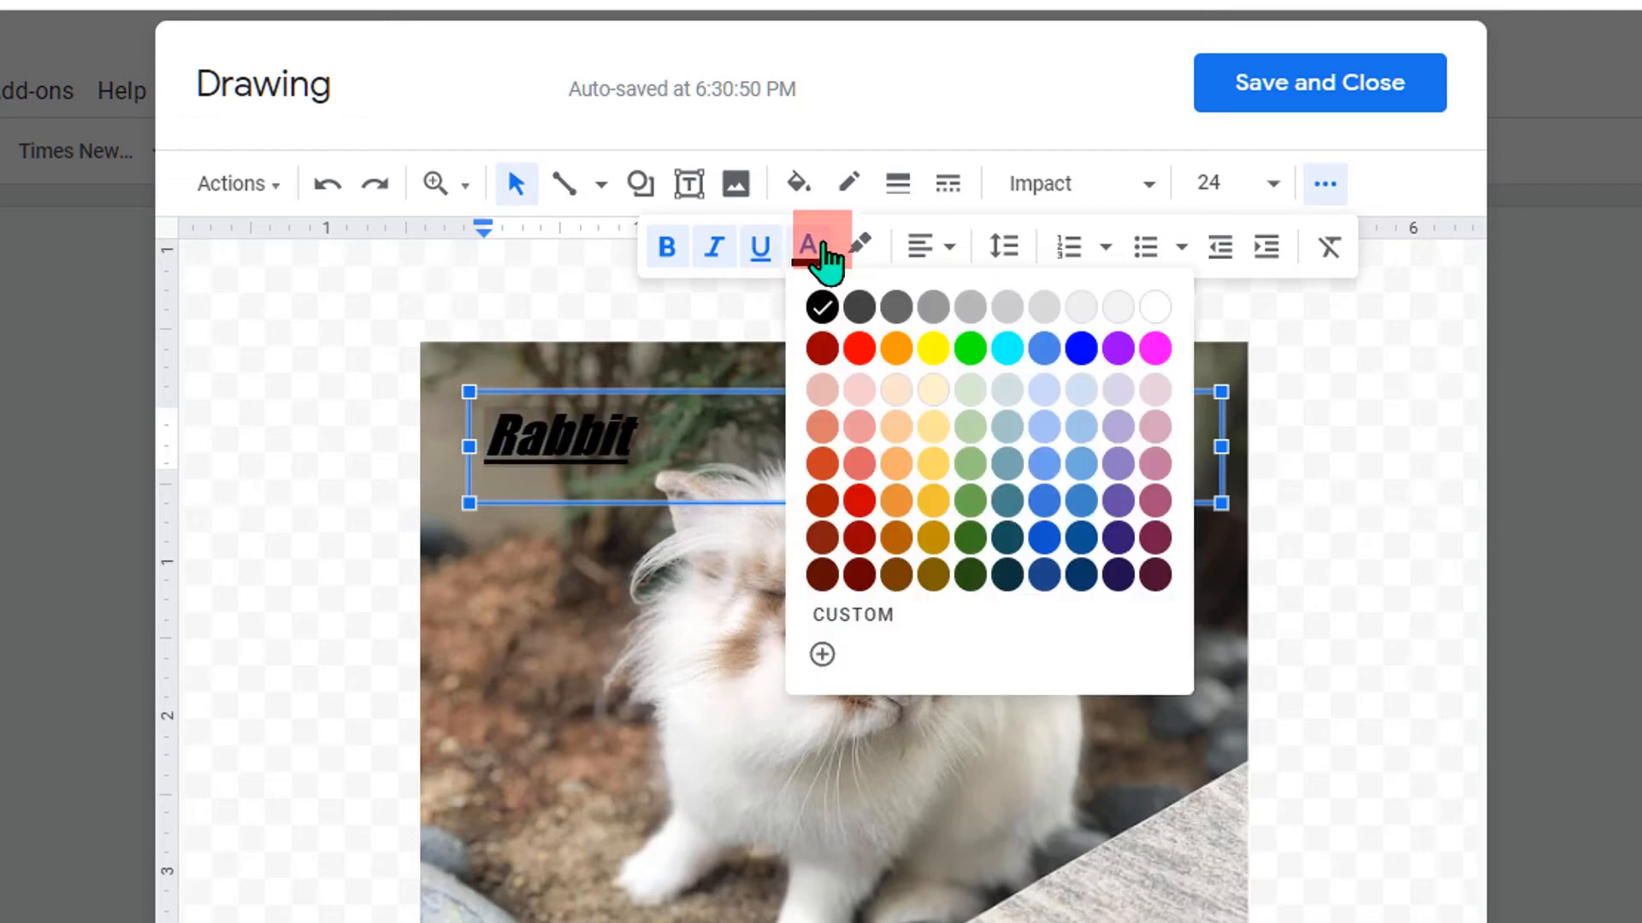
click(1163, 306)
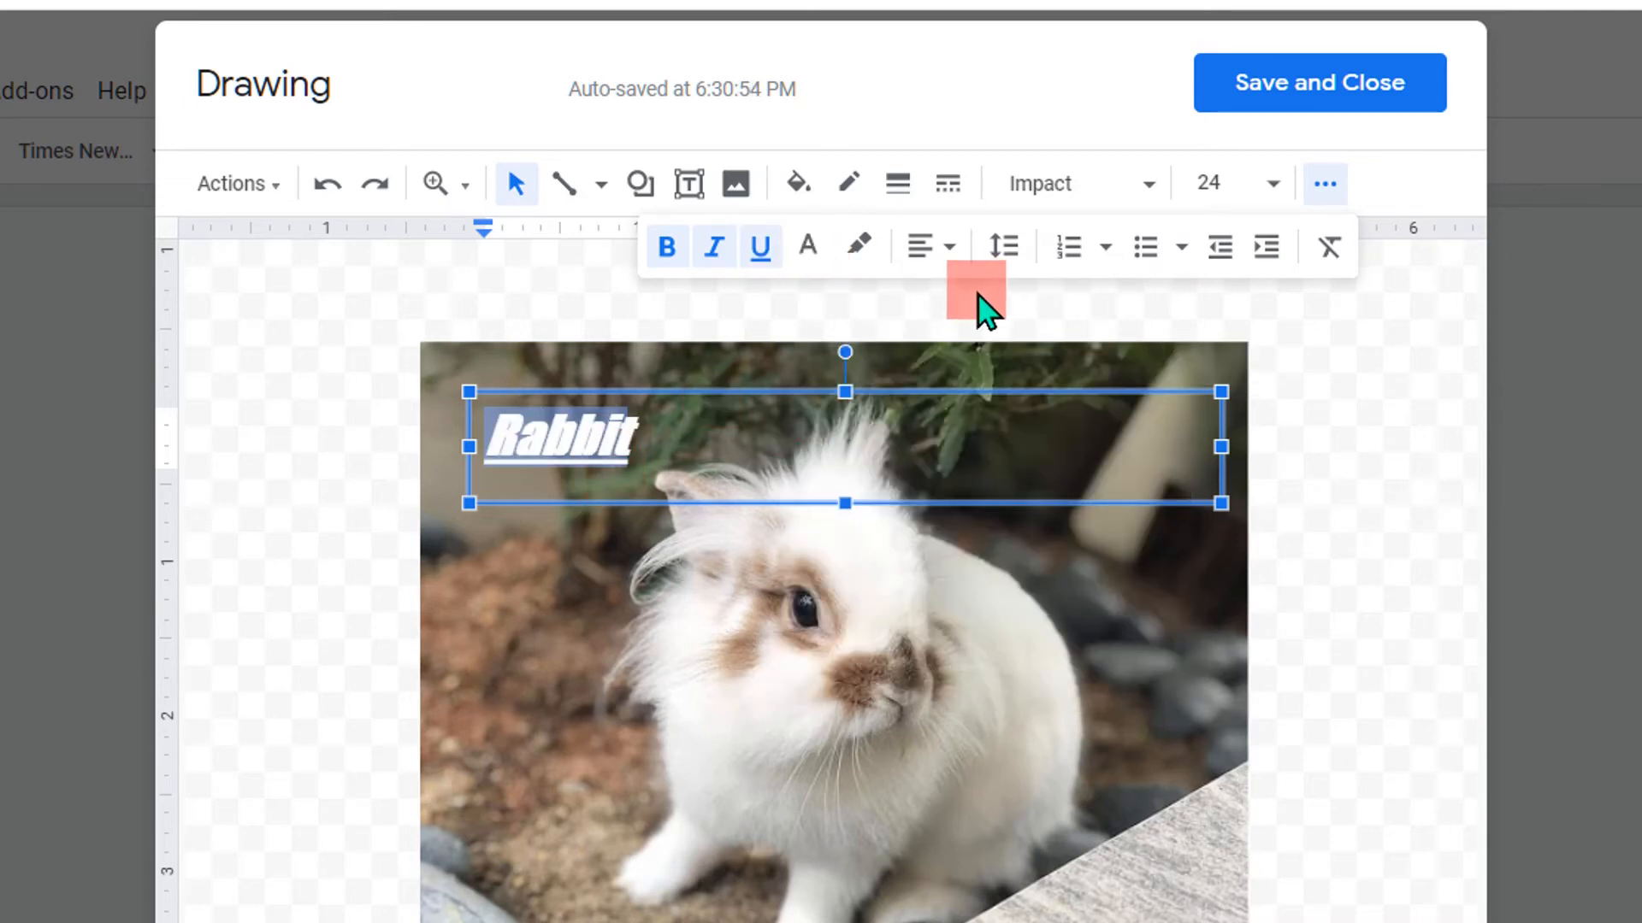
Step: Try a red highlight behind the "Rabbit" text and return the highlight to transparent
click(861, 250)
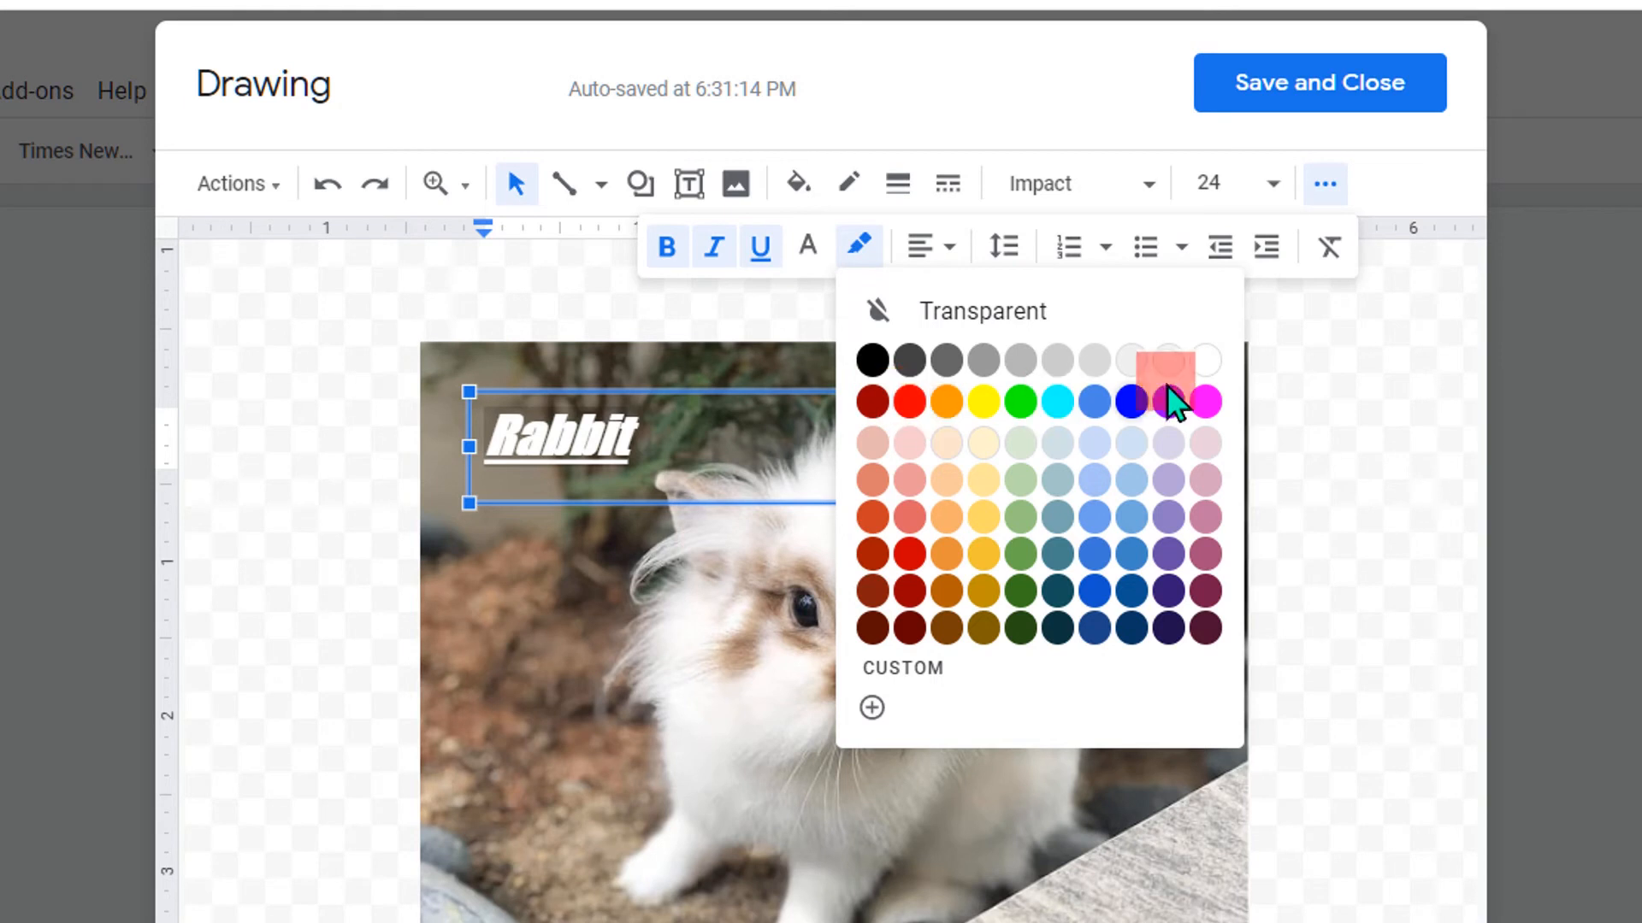
click(909, 401)
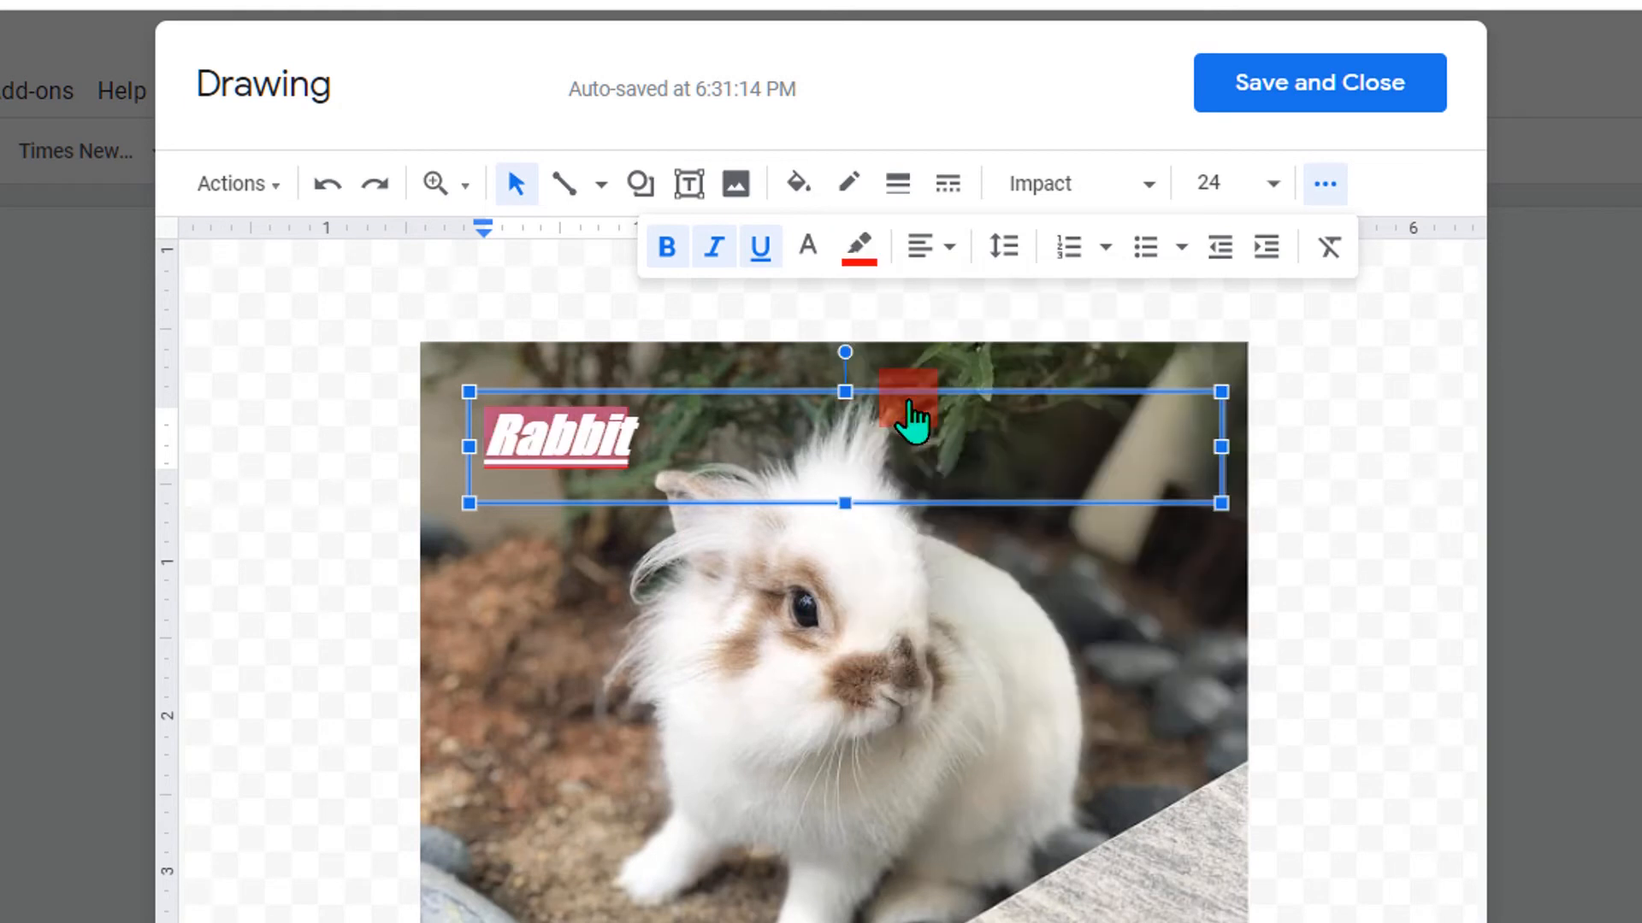
click(859, 248)
click(1010, 306)
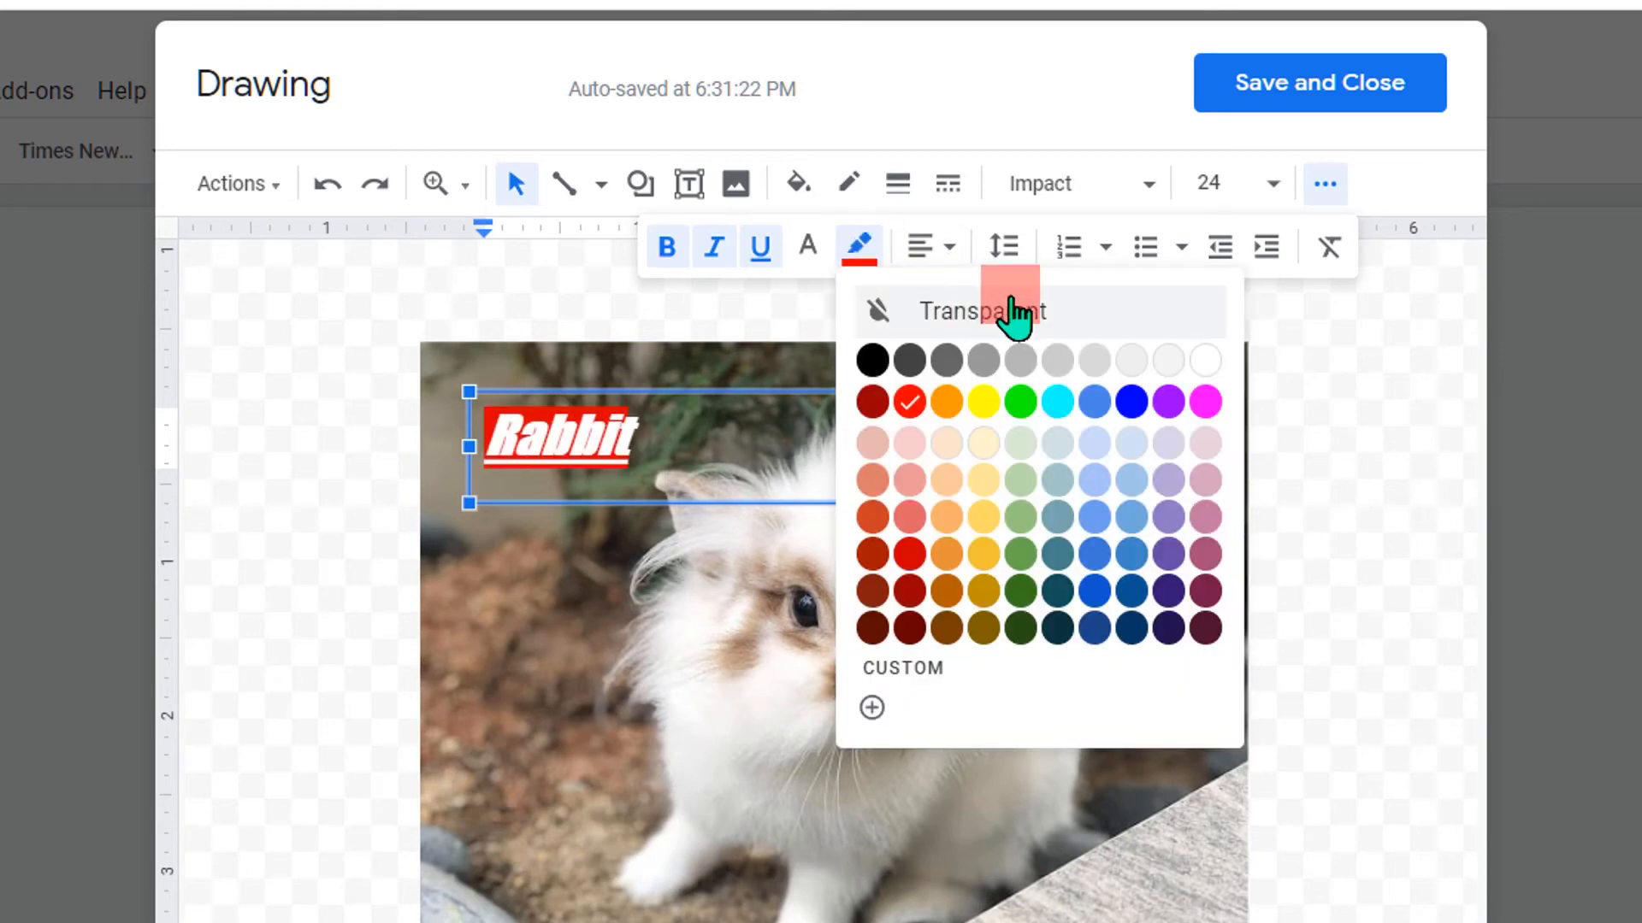
Step: Align the "Rabbit" text to the horizontal center and vertical middle of its text box
click(944, 248)
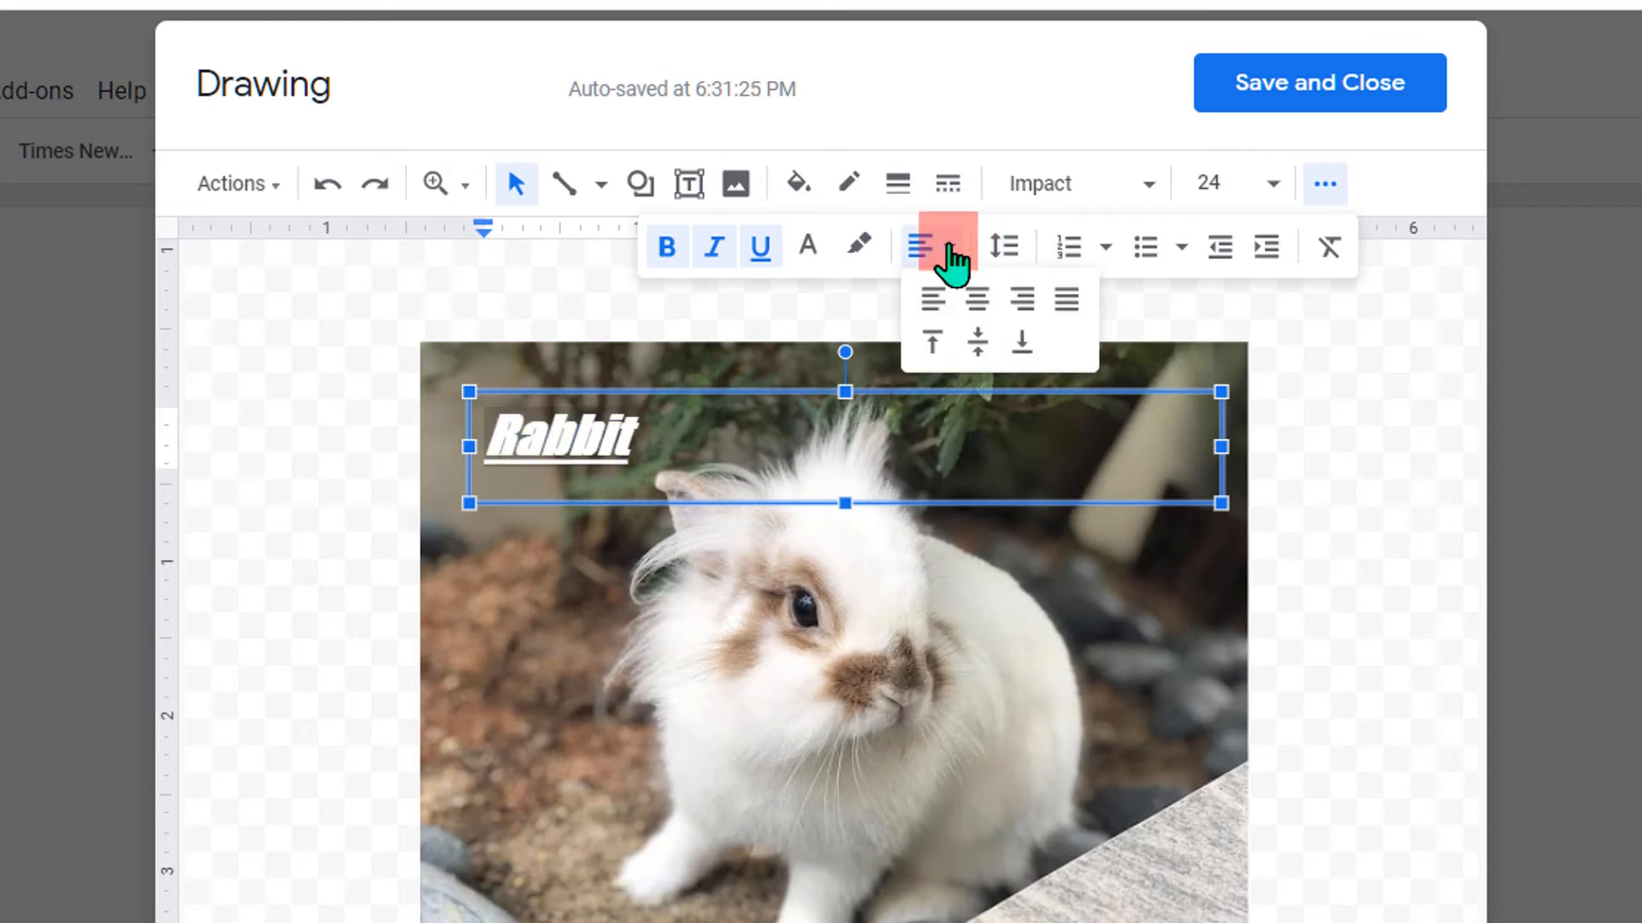
click(997, 326)
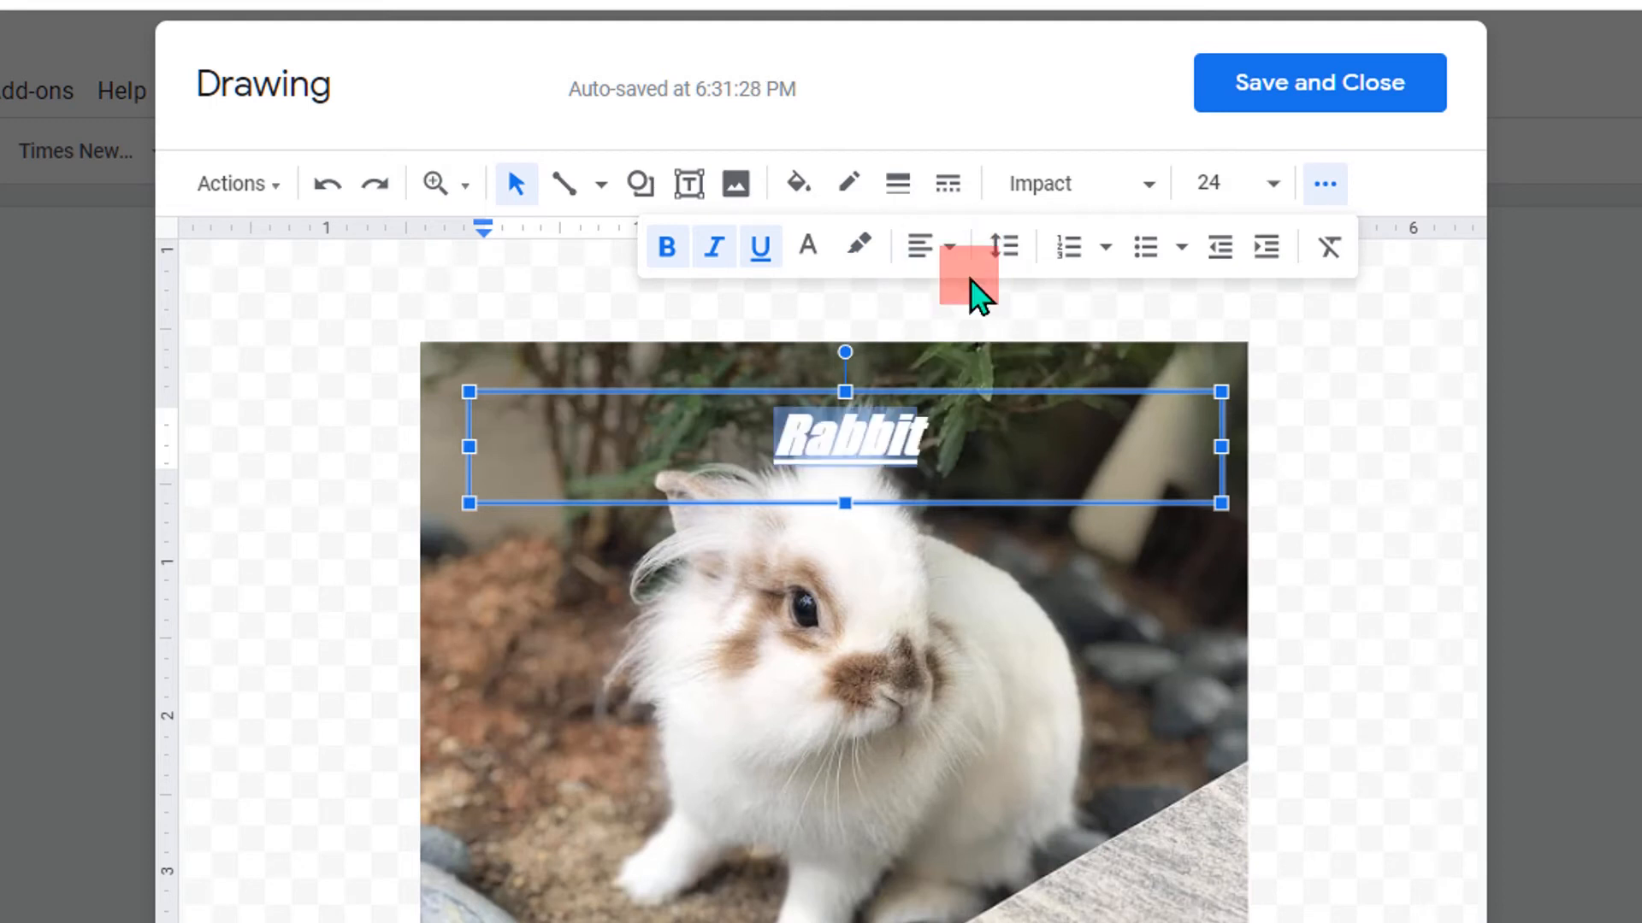
click(947, 248)
click(977, 341)
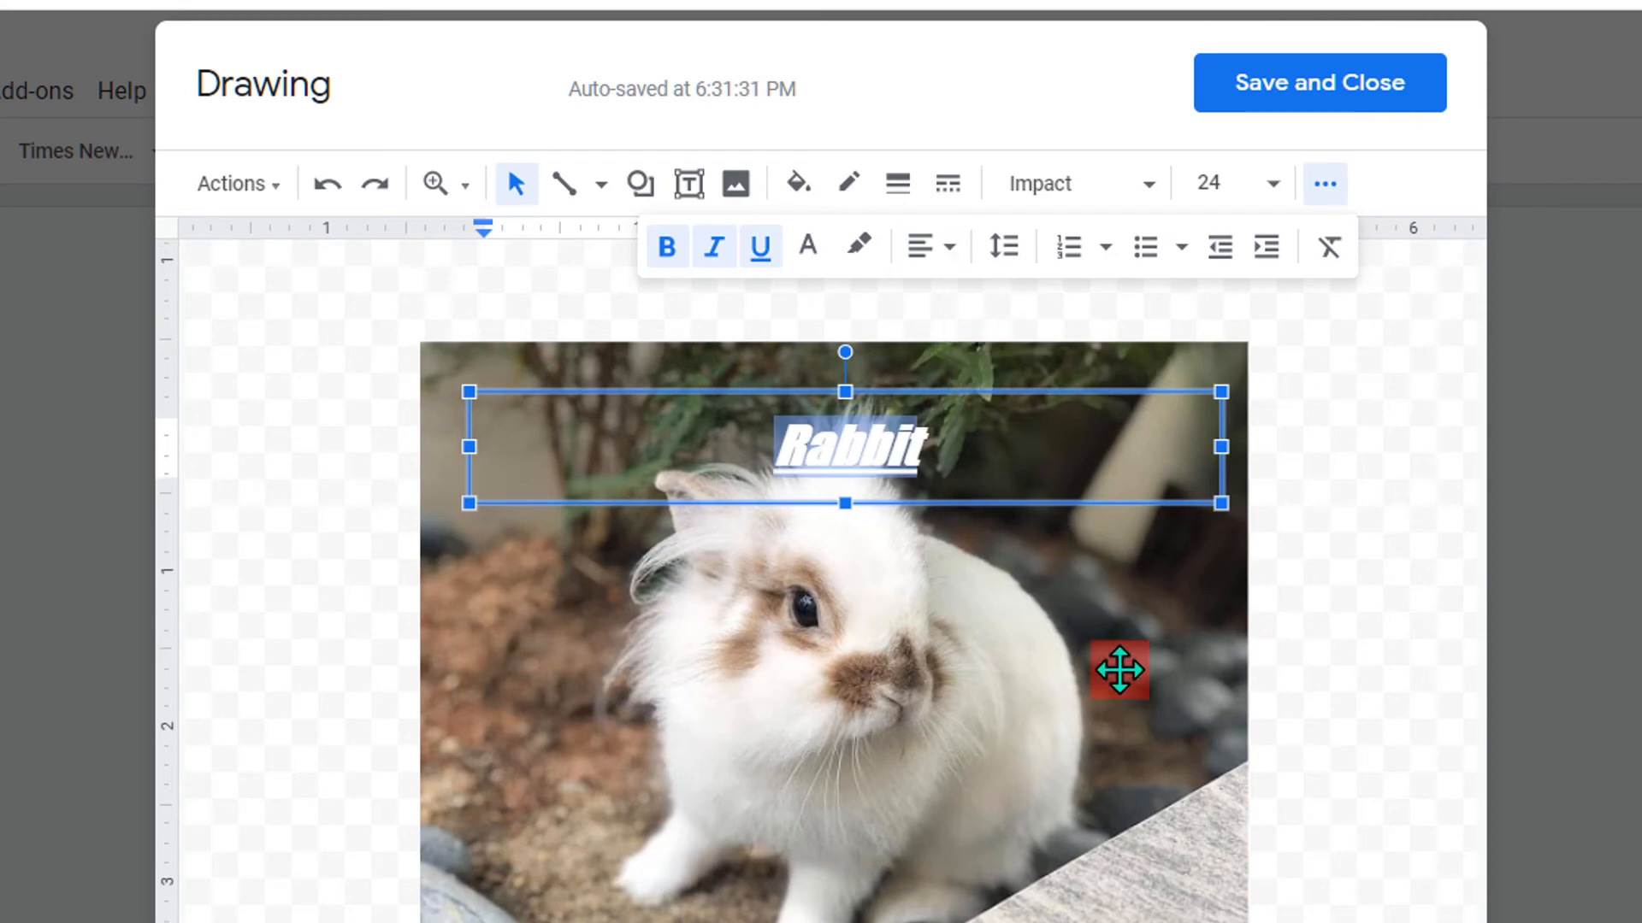
click(1119, 669)
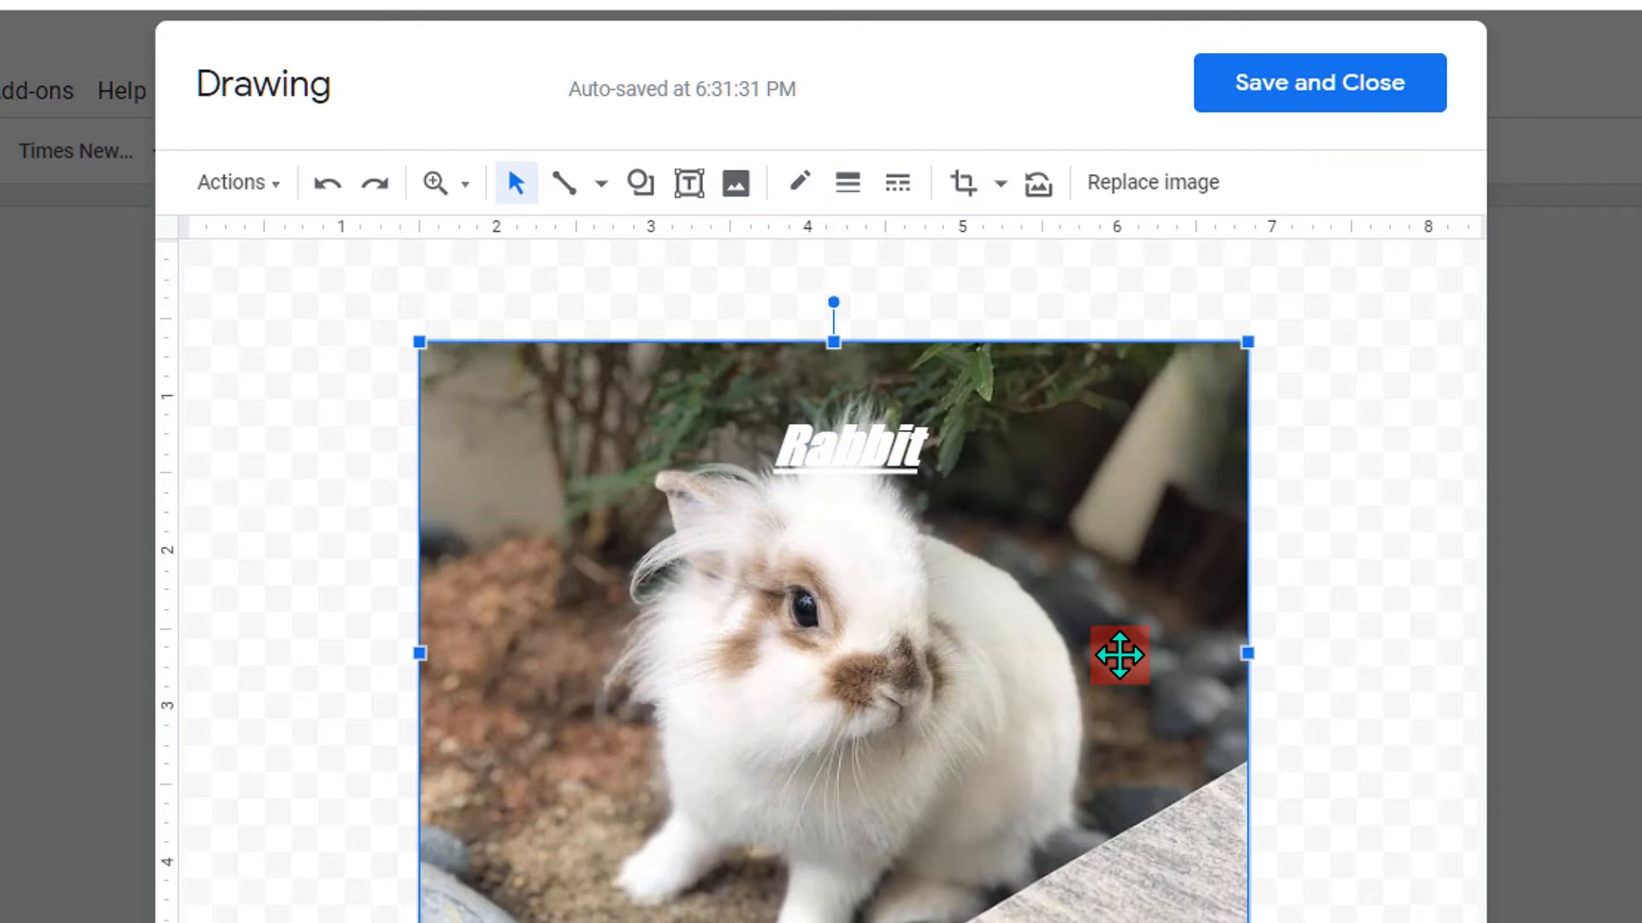
Step: Shrink the "Rabbit" text box to about 1.5 inches wide and move it into the photo's upper-left corner
click(904, 448)
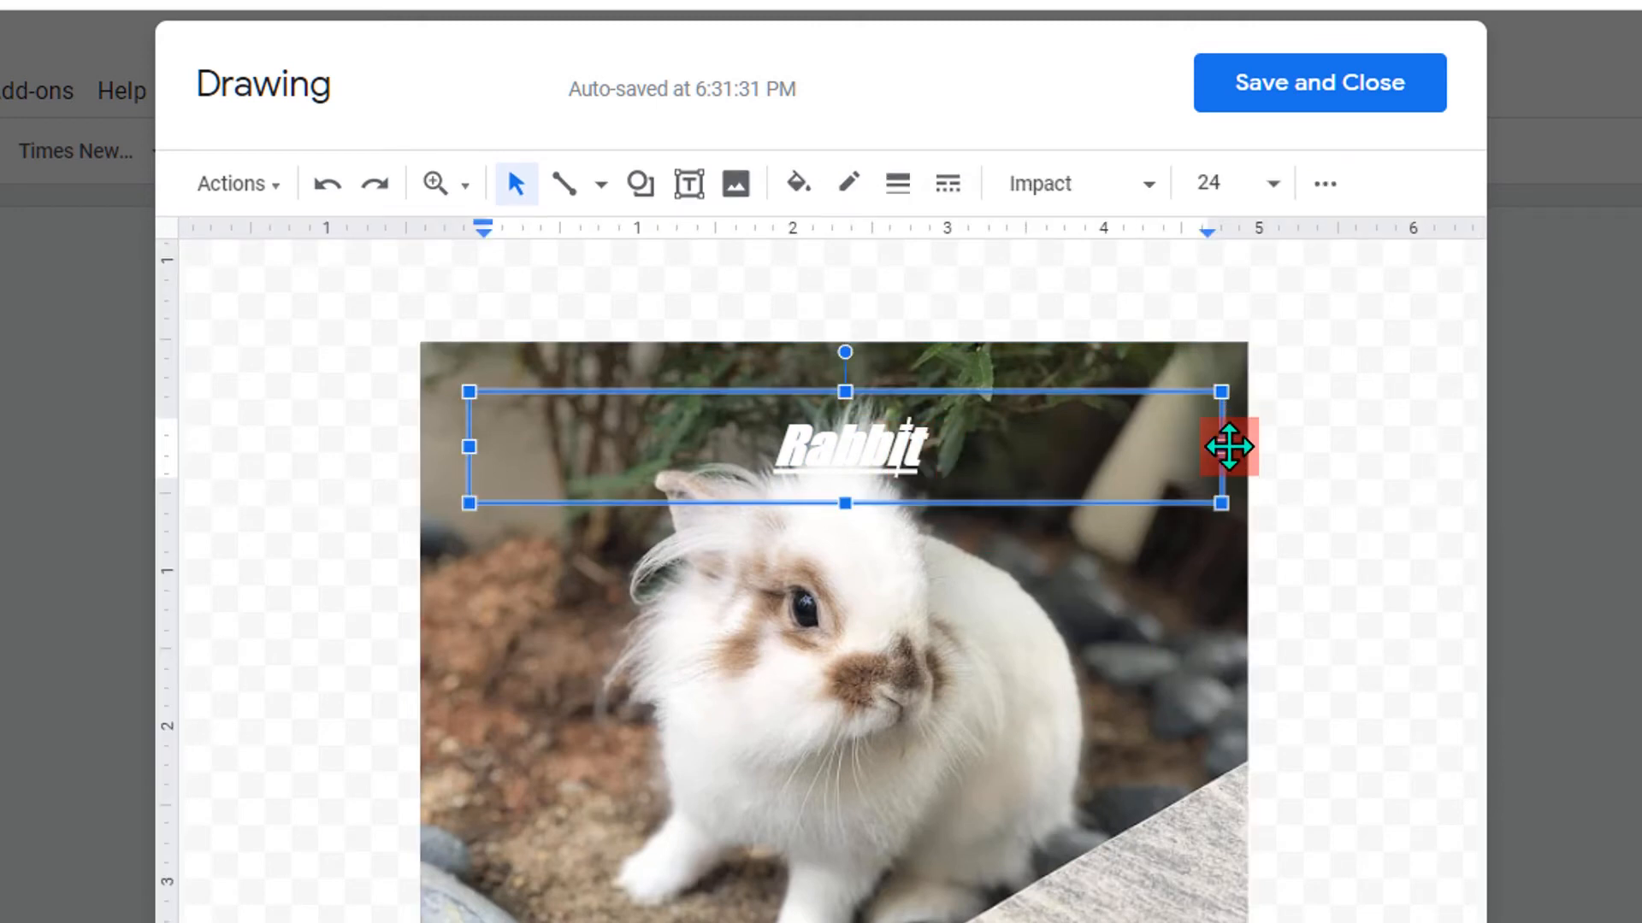
drag(1215, 445, 717, 441)
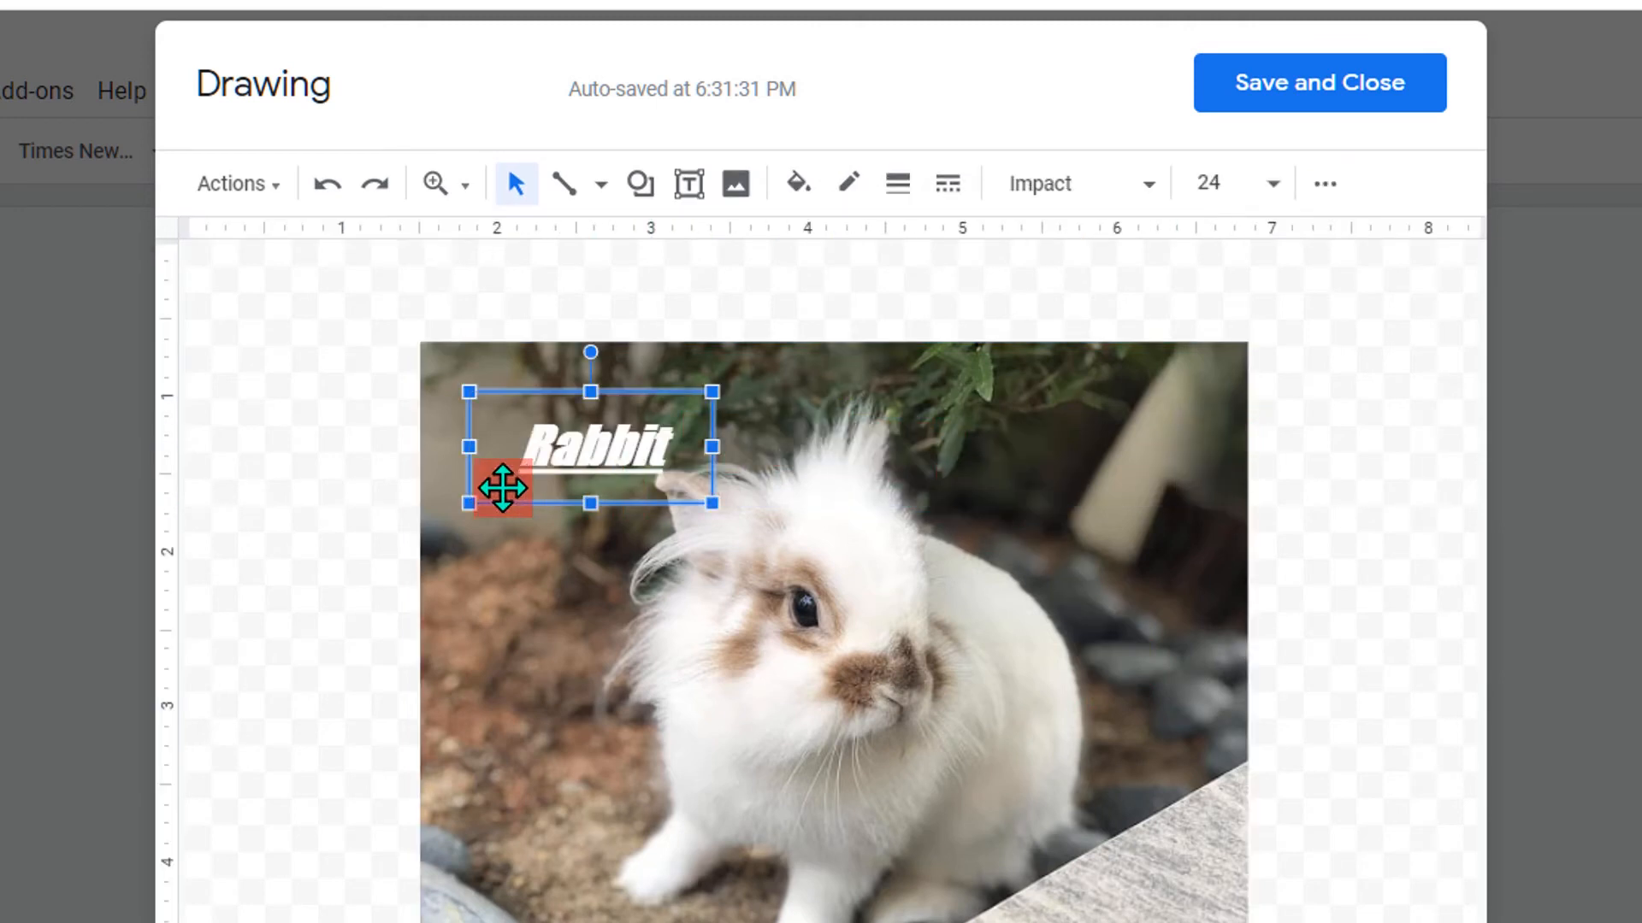
mouse_move(537, 496)
mouse_down()
mouse_move(556, 549)
mouse_move(518, 476)
mouse_up()
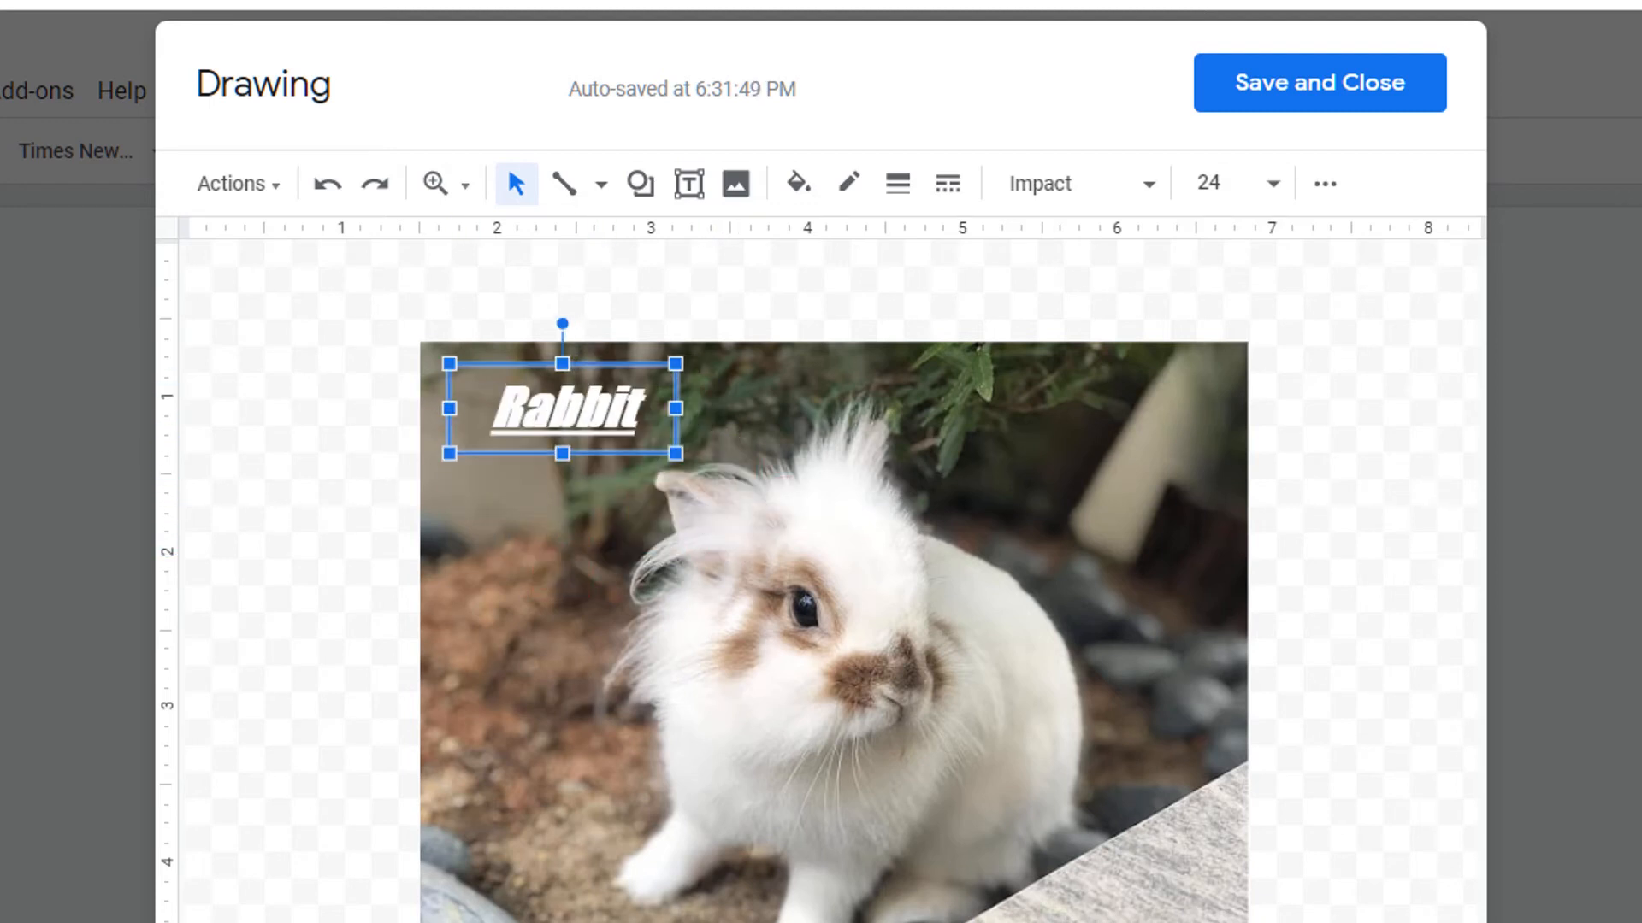
click(791, 920)
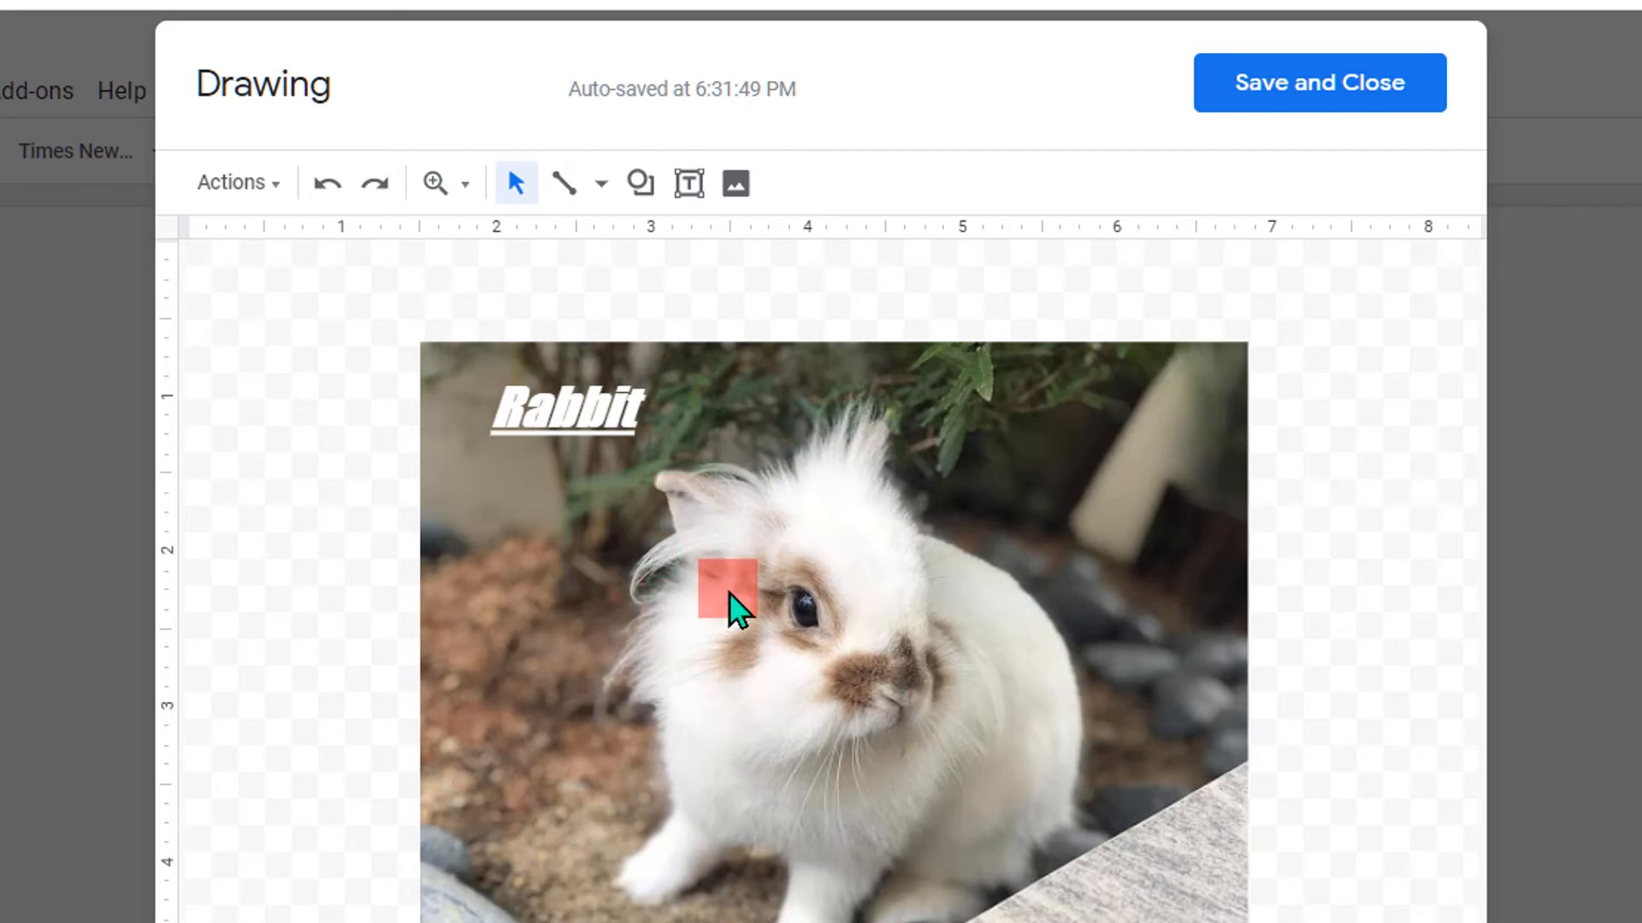
click(921, 411)
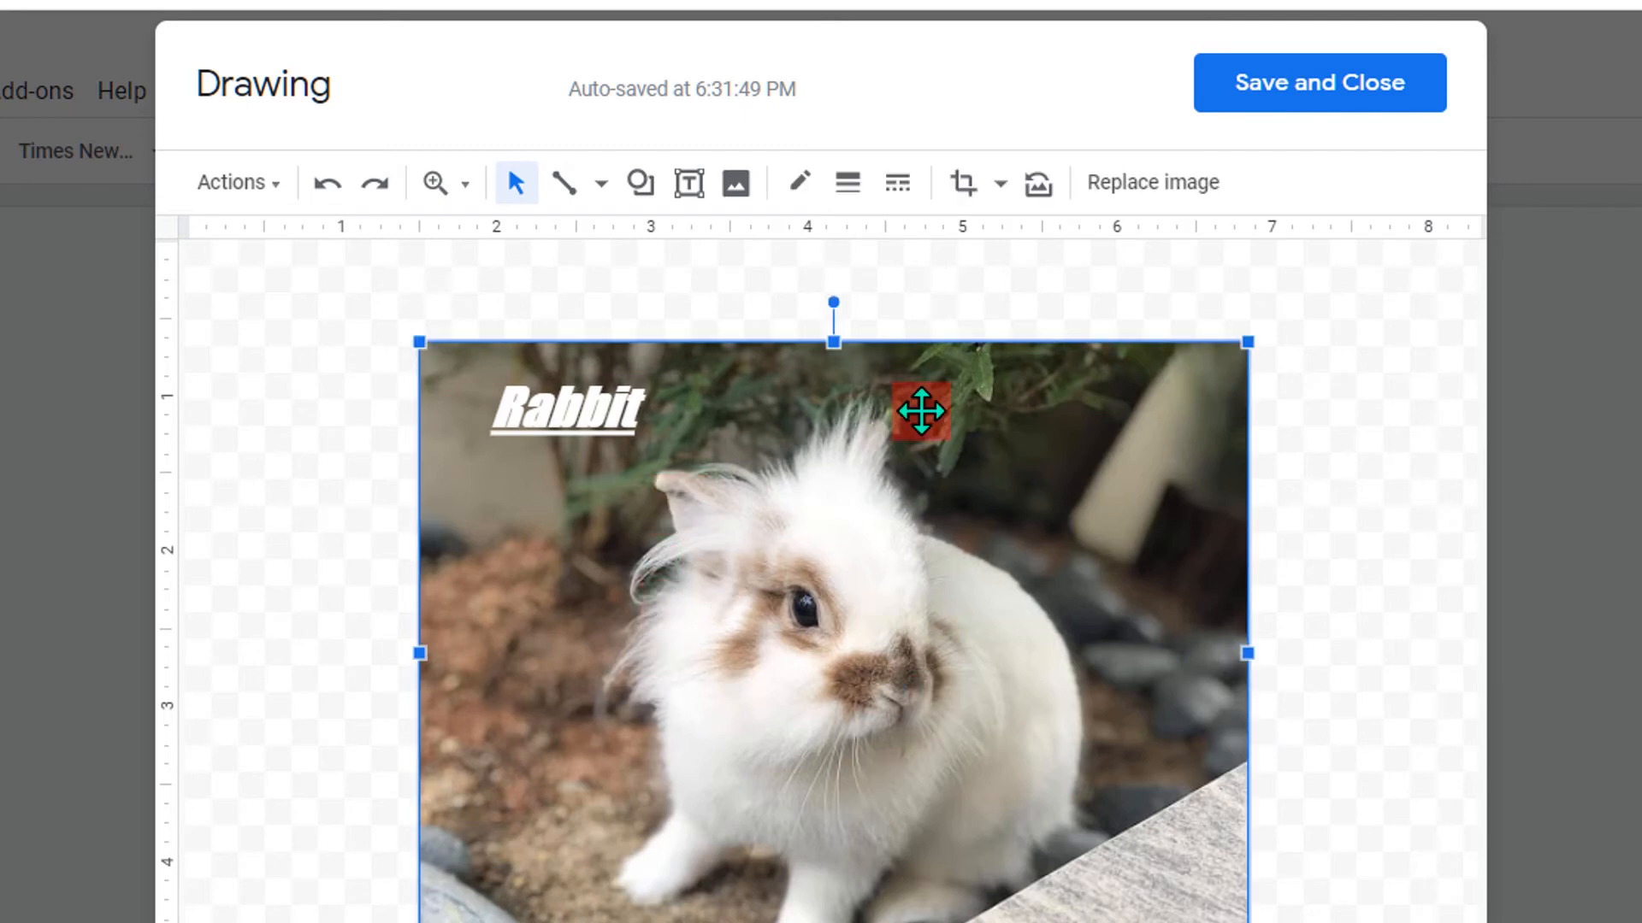
Step: Draw a rectangle about 2 by 0.8 inches in the photo's upper-right corner and enter the text "Rabbit" in it
click(651, 195)
mouse_move(663, 259)
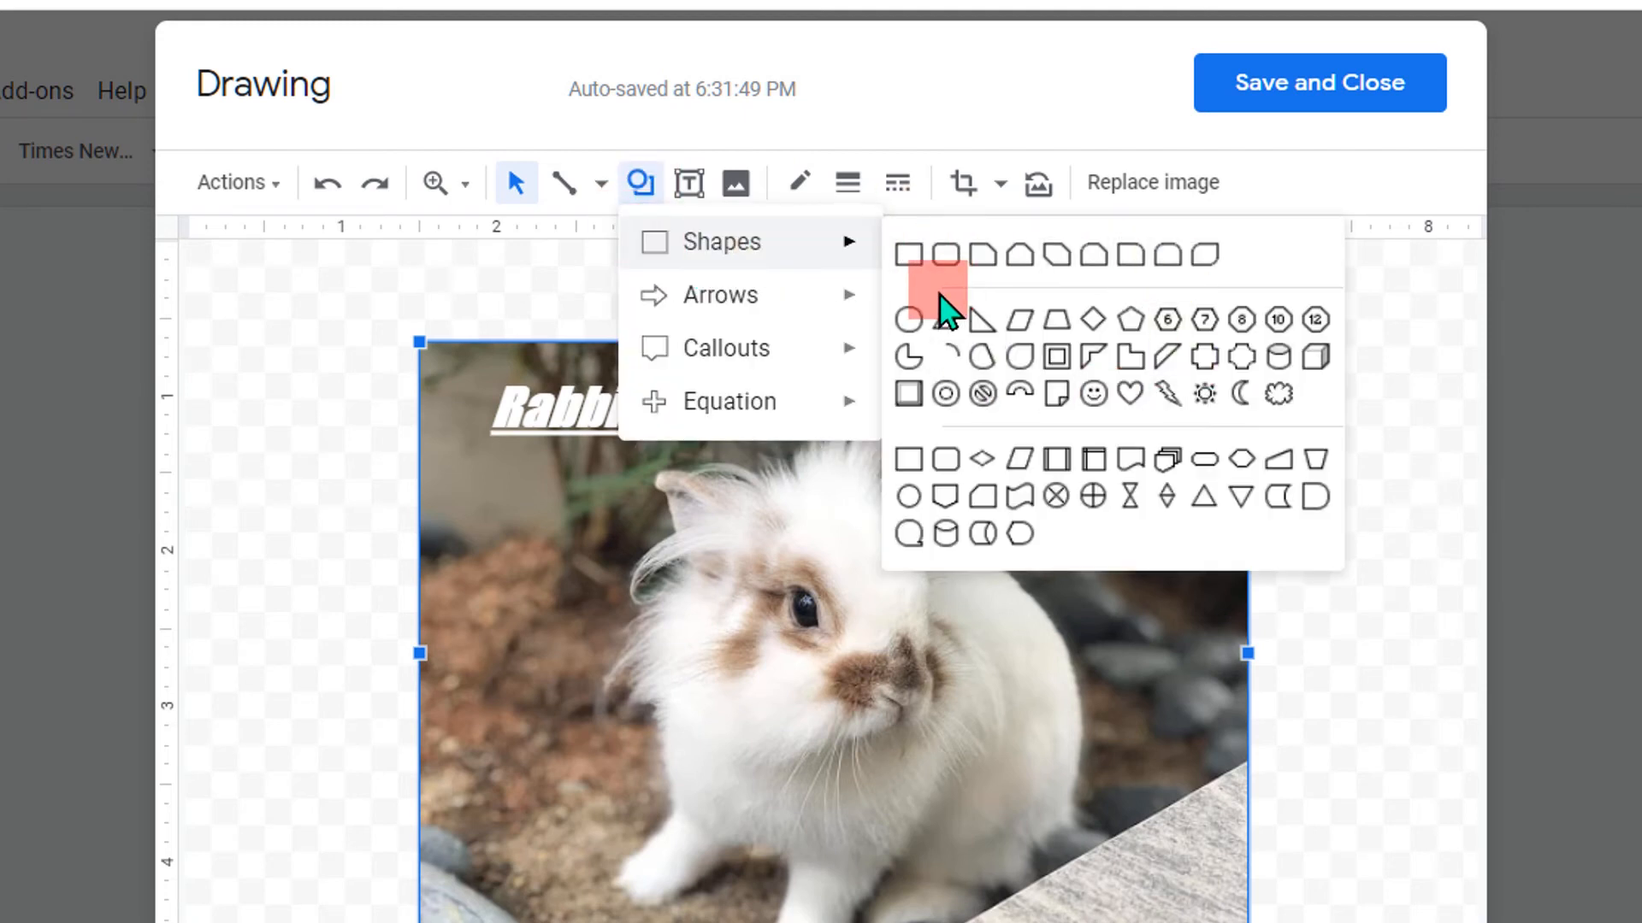
click(912, 255)
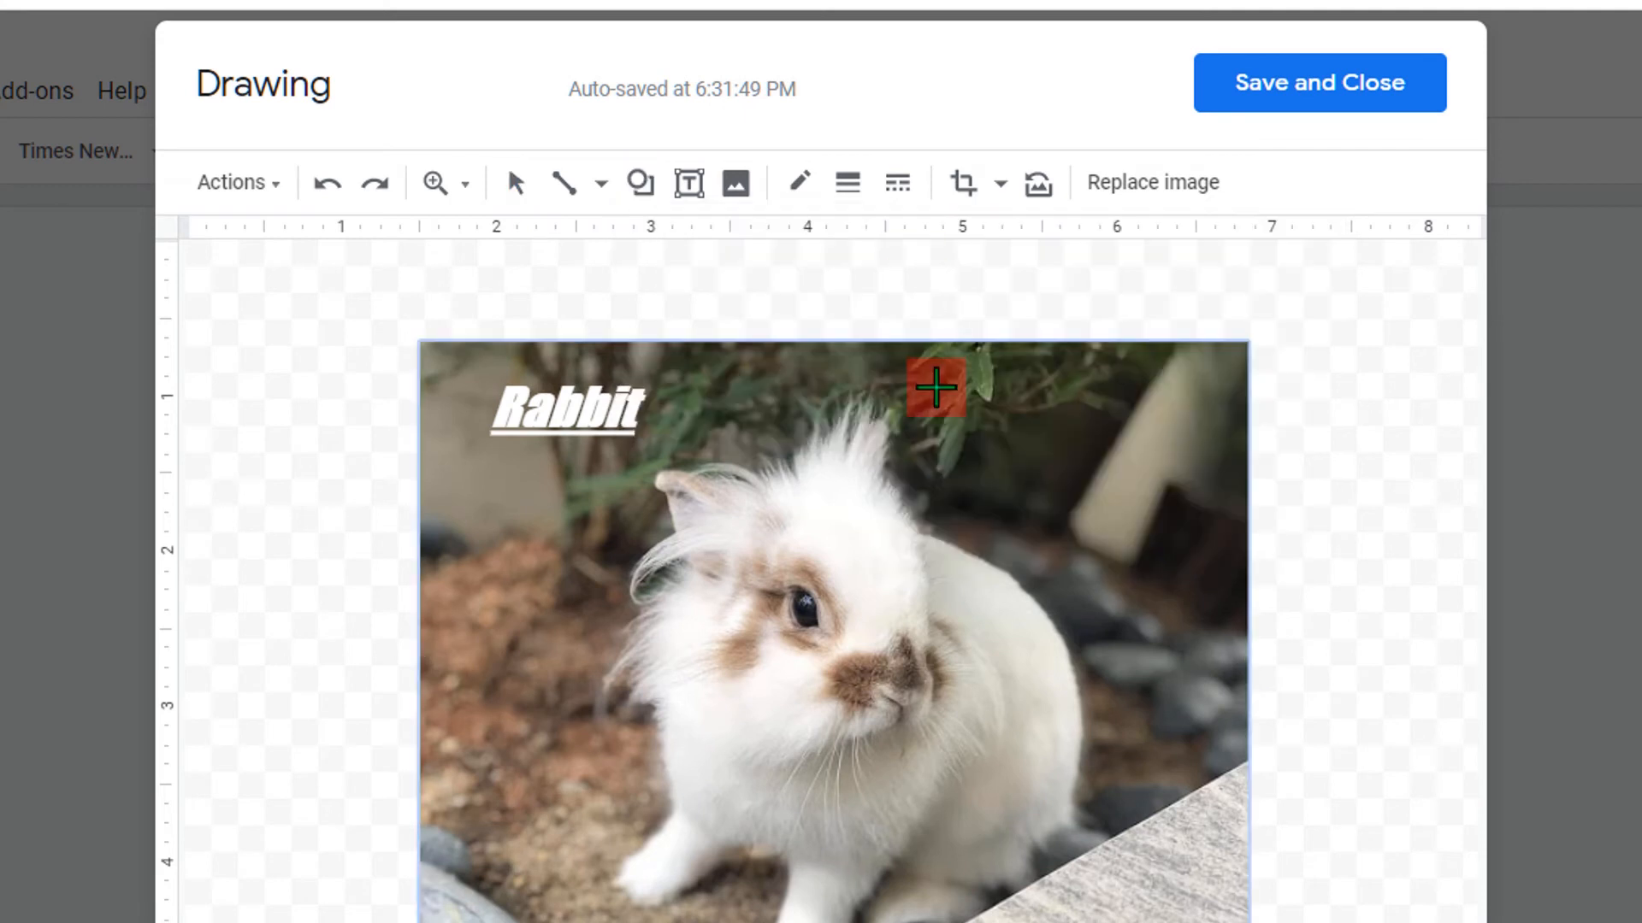
drag(961, 395, 1221, 490)
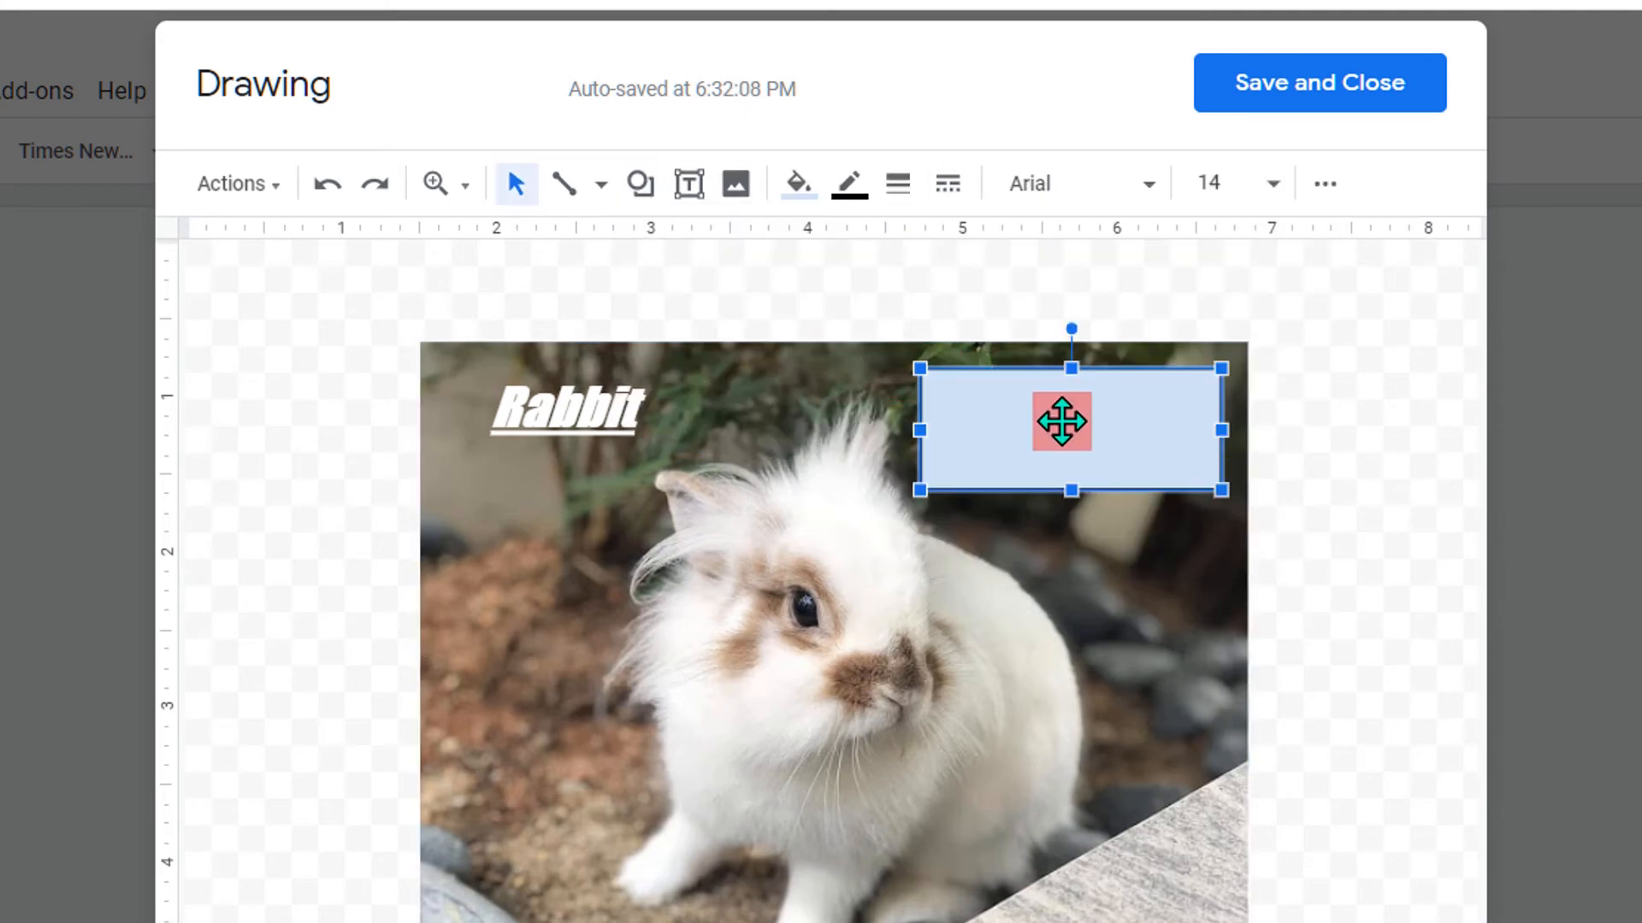
double_click(1059, 420)
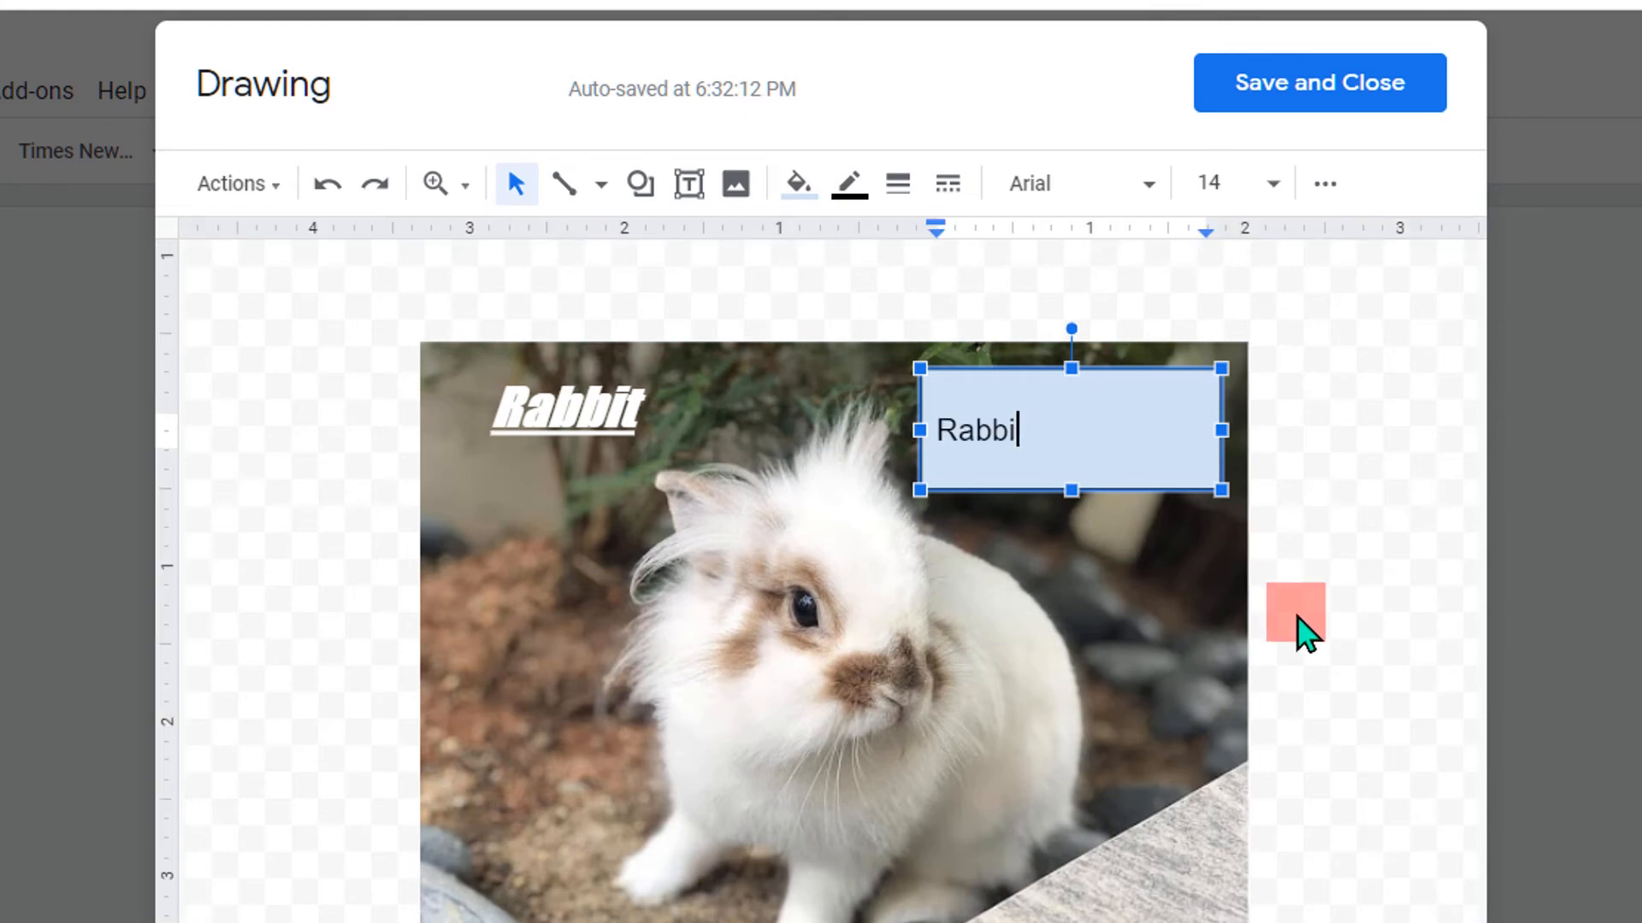
Step: Align the rectangle's "Rabbit" text to the horizontal center and vertical middle
click(1335, 195)
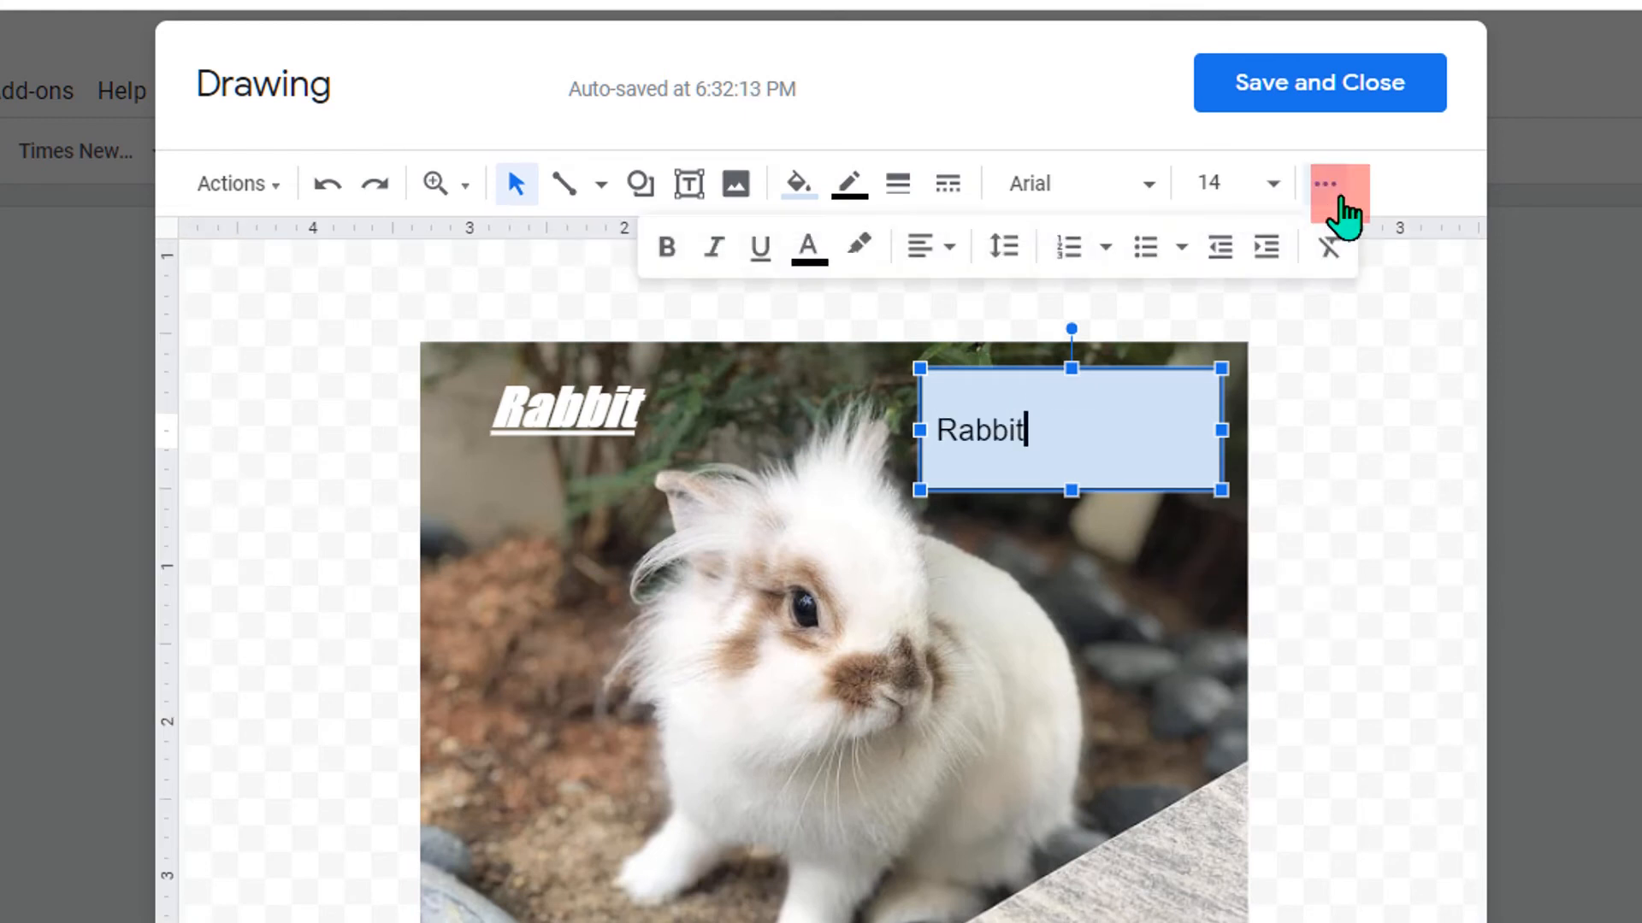
click(928, 247)
click(970, 295)
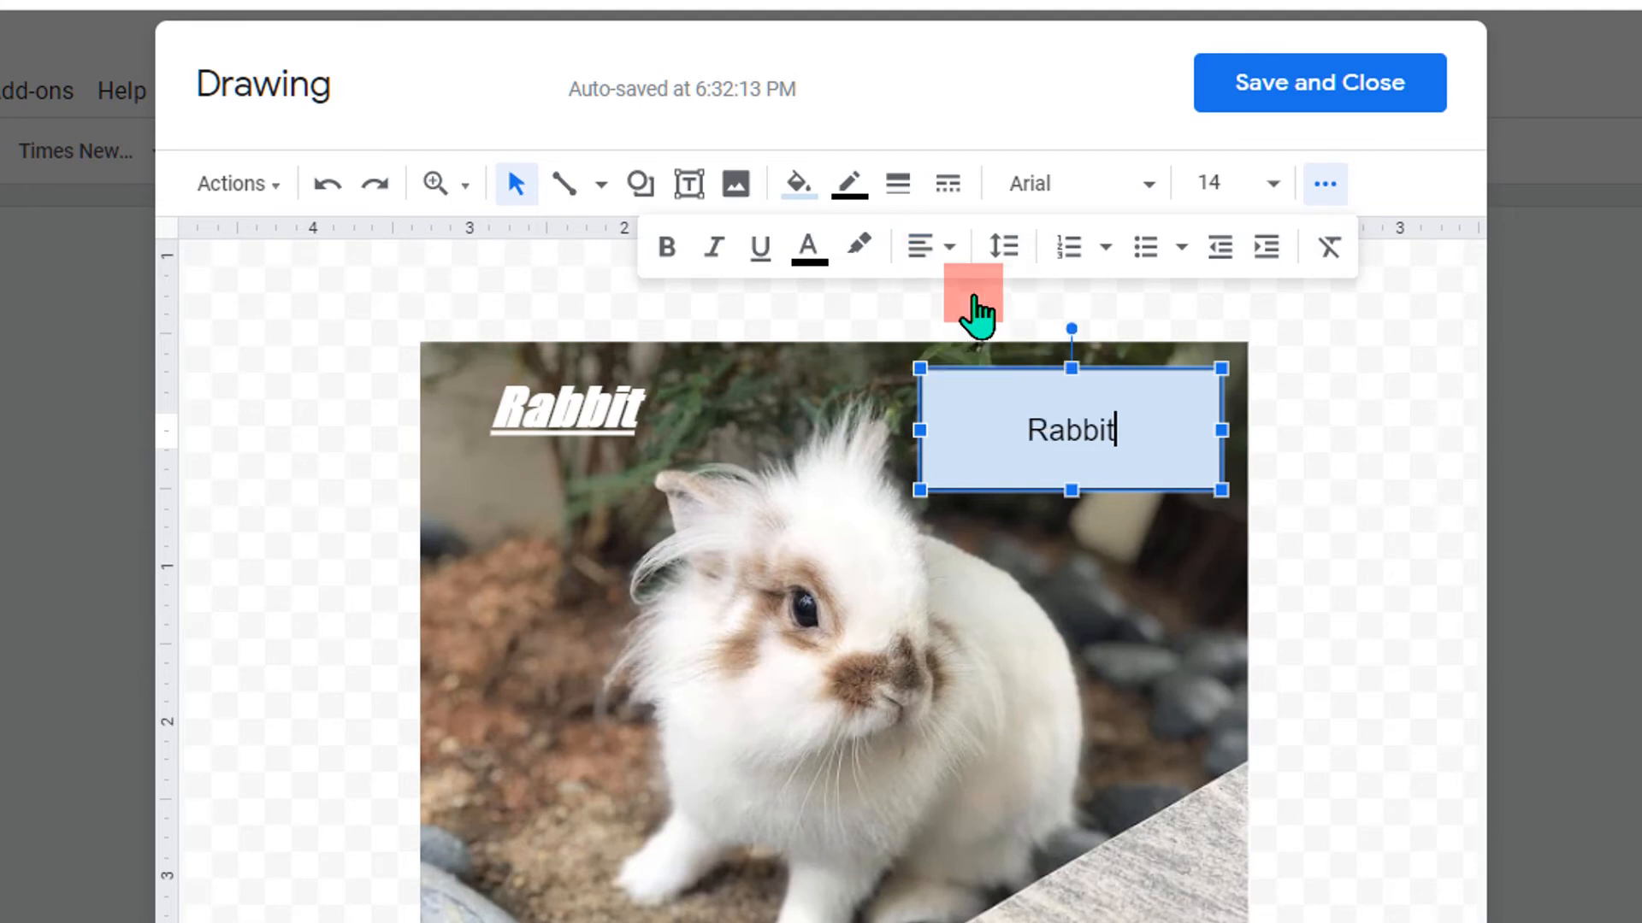
click(927, 248)
click(983, 342)
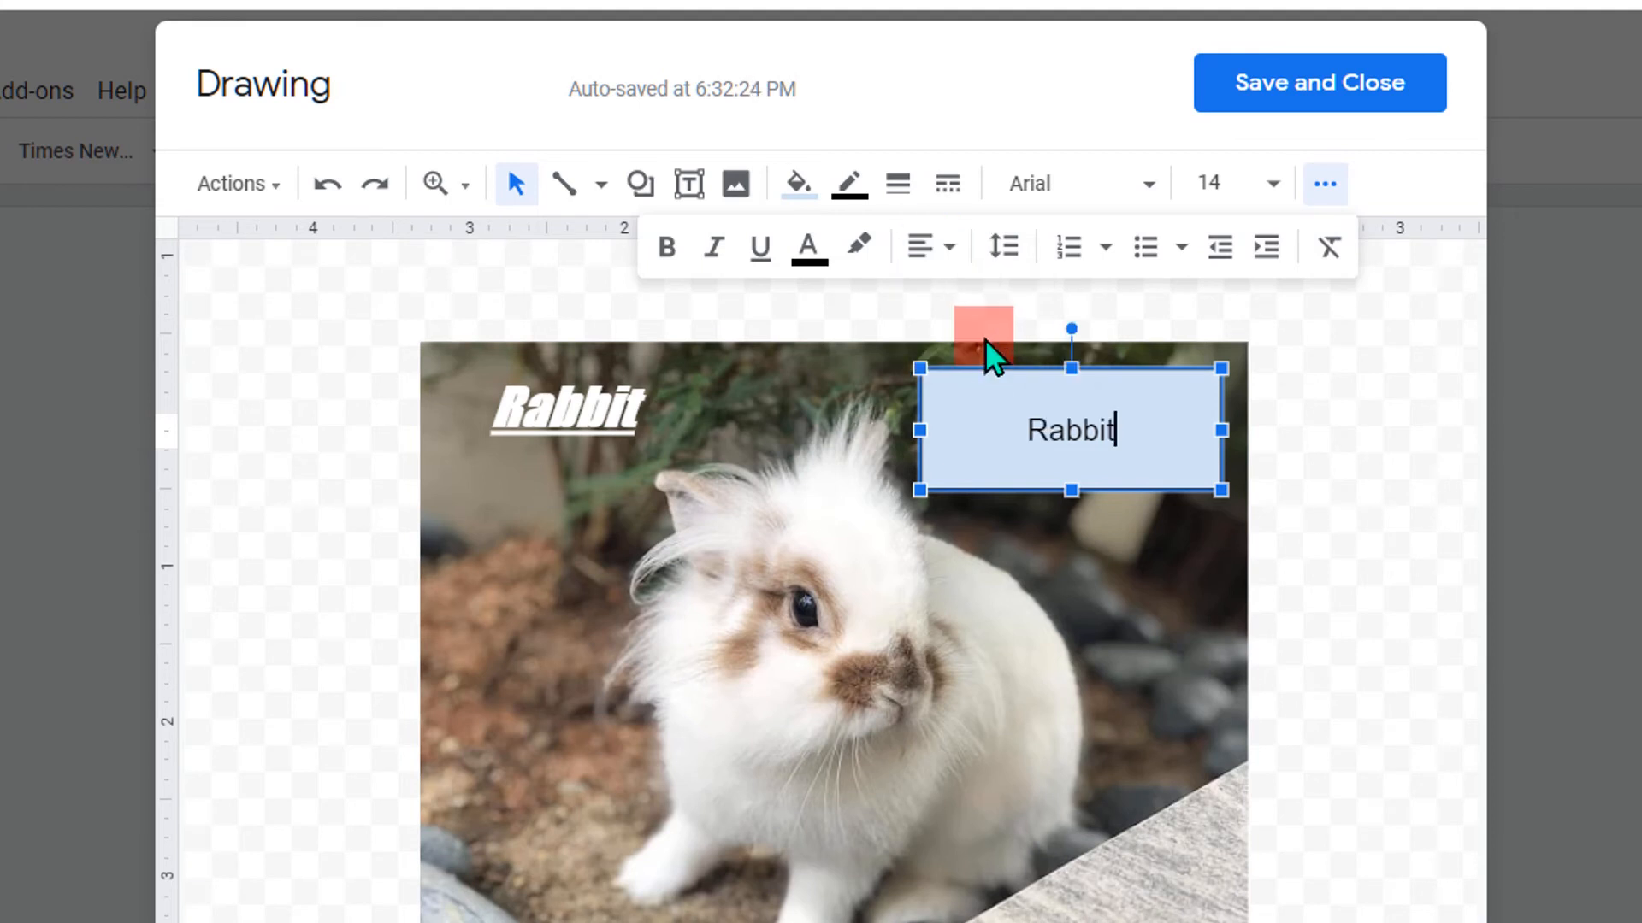
Step: Format the rectangle's "Rabbit" text as bold with white text color
drag(1120, 429, 1014, 428)
click(670, 252)
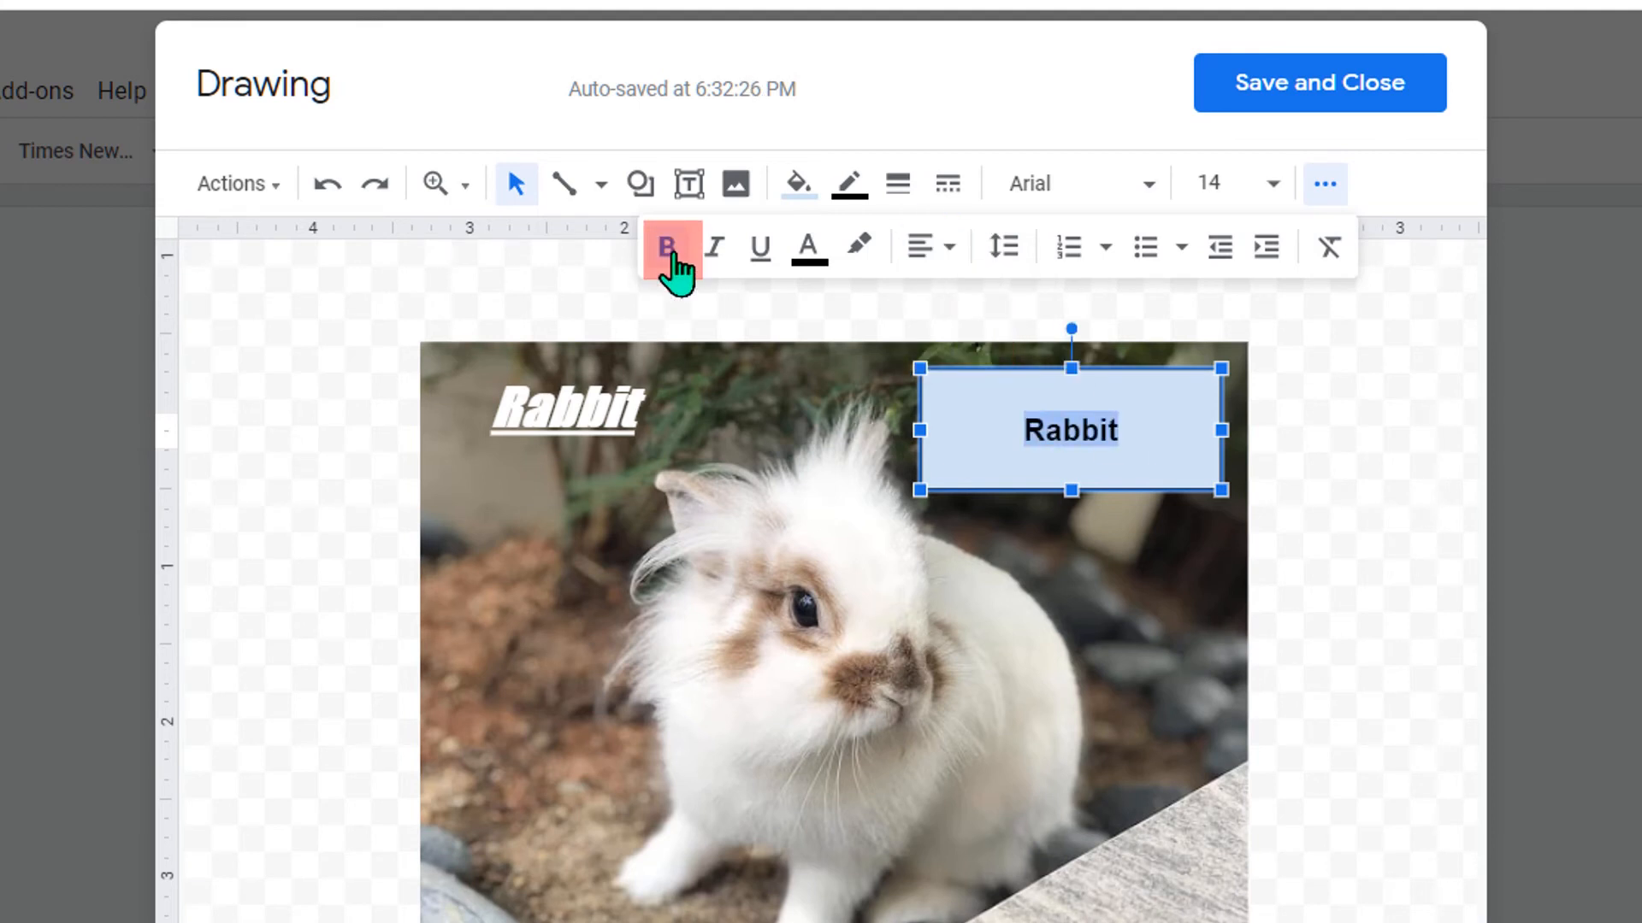
click(720, 256)
click(813, 252)
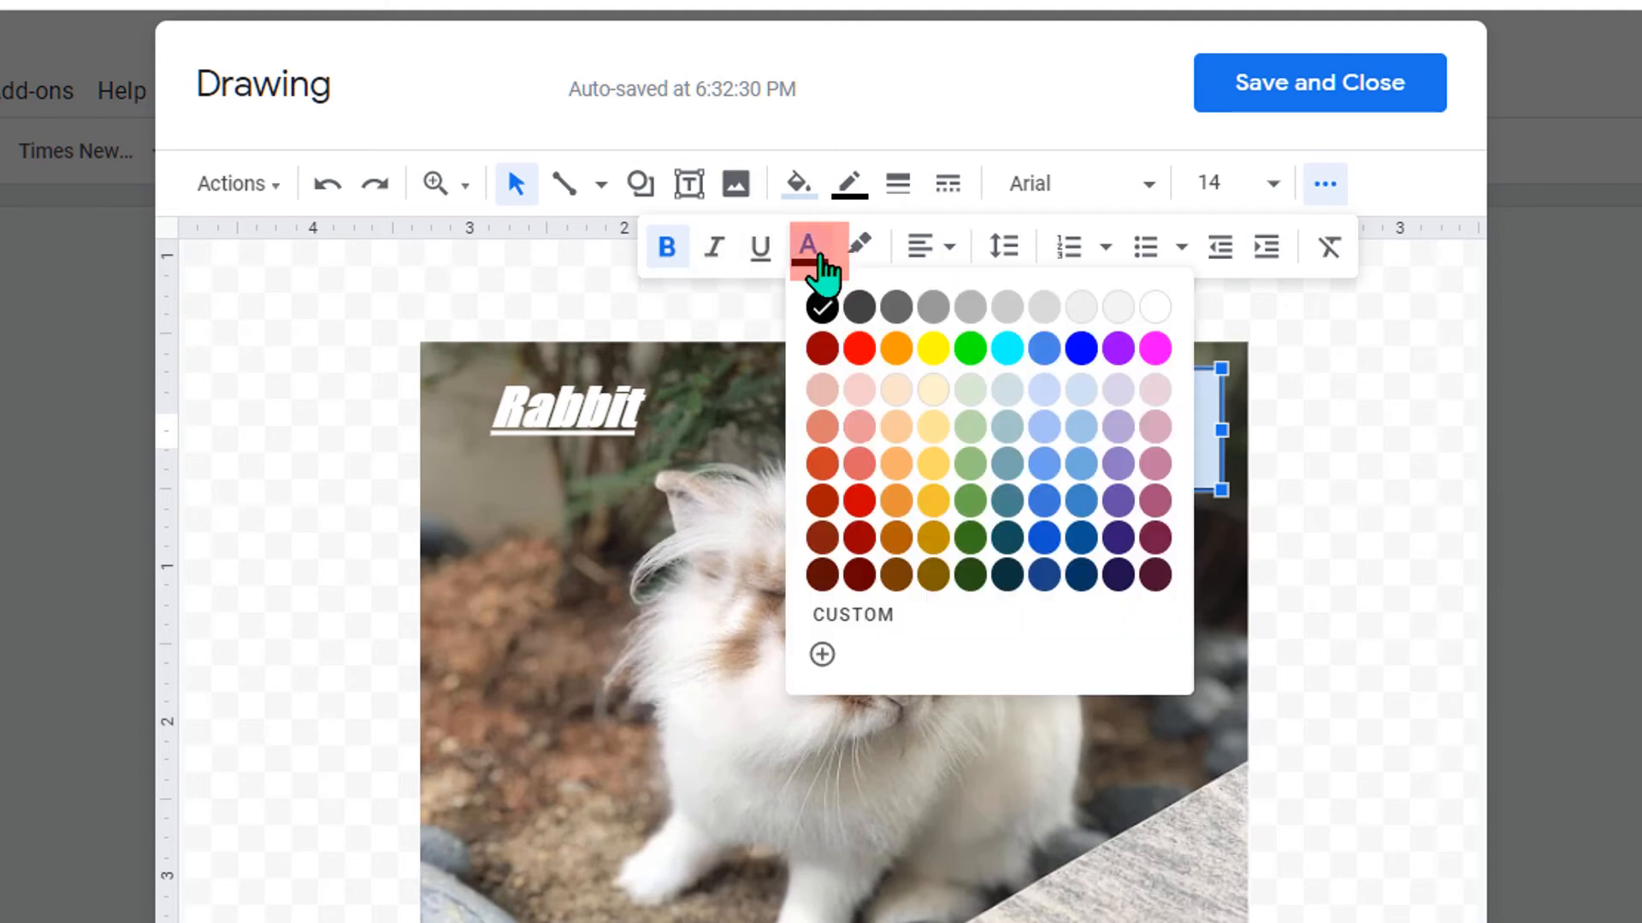
click(1201, 313)
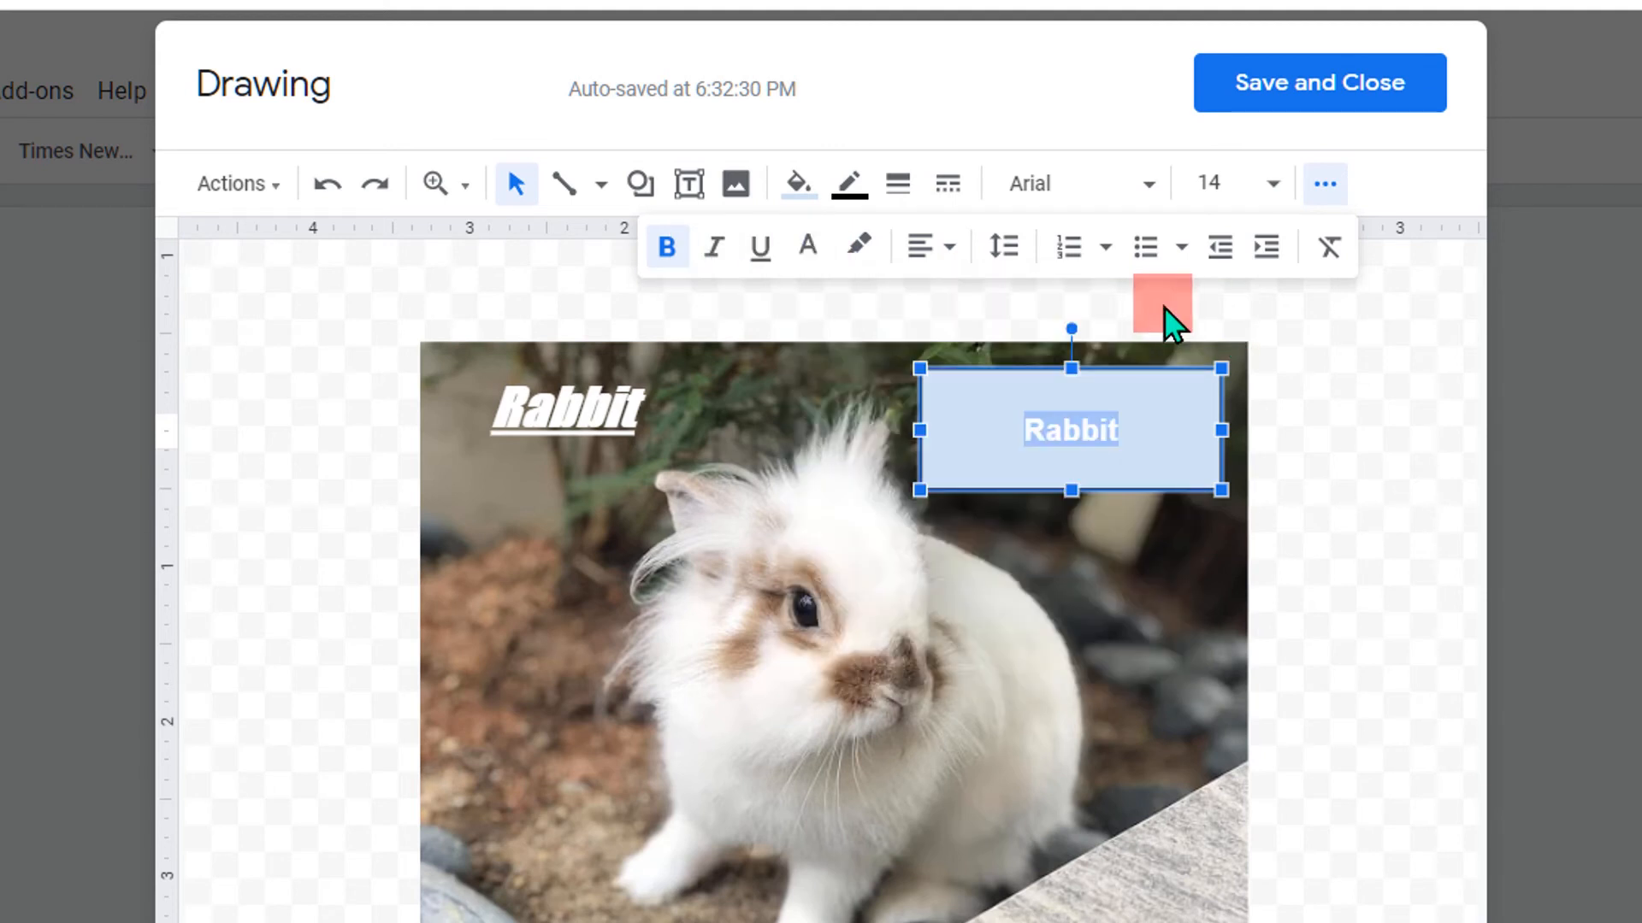
Step: Fill the rectangle with solid red and give it a white, 3px dashed border
click(804, 192)
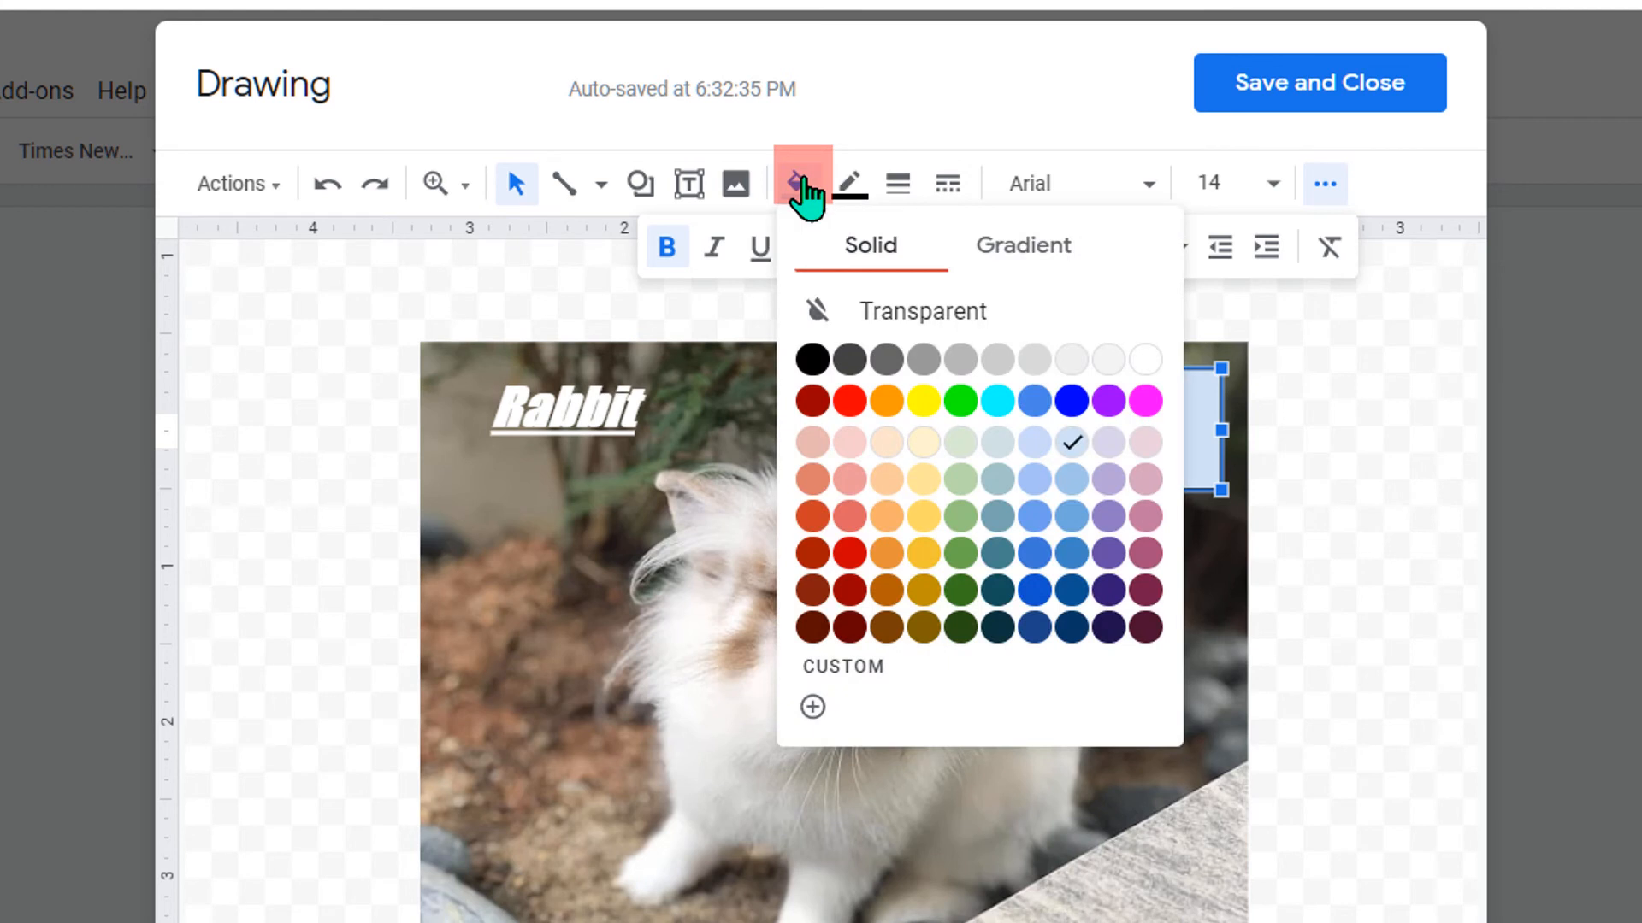
click(850, 400)
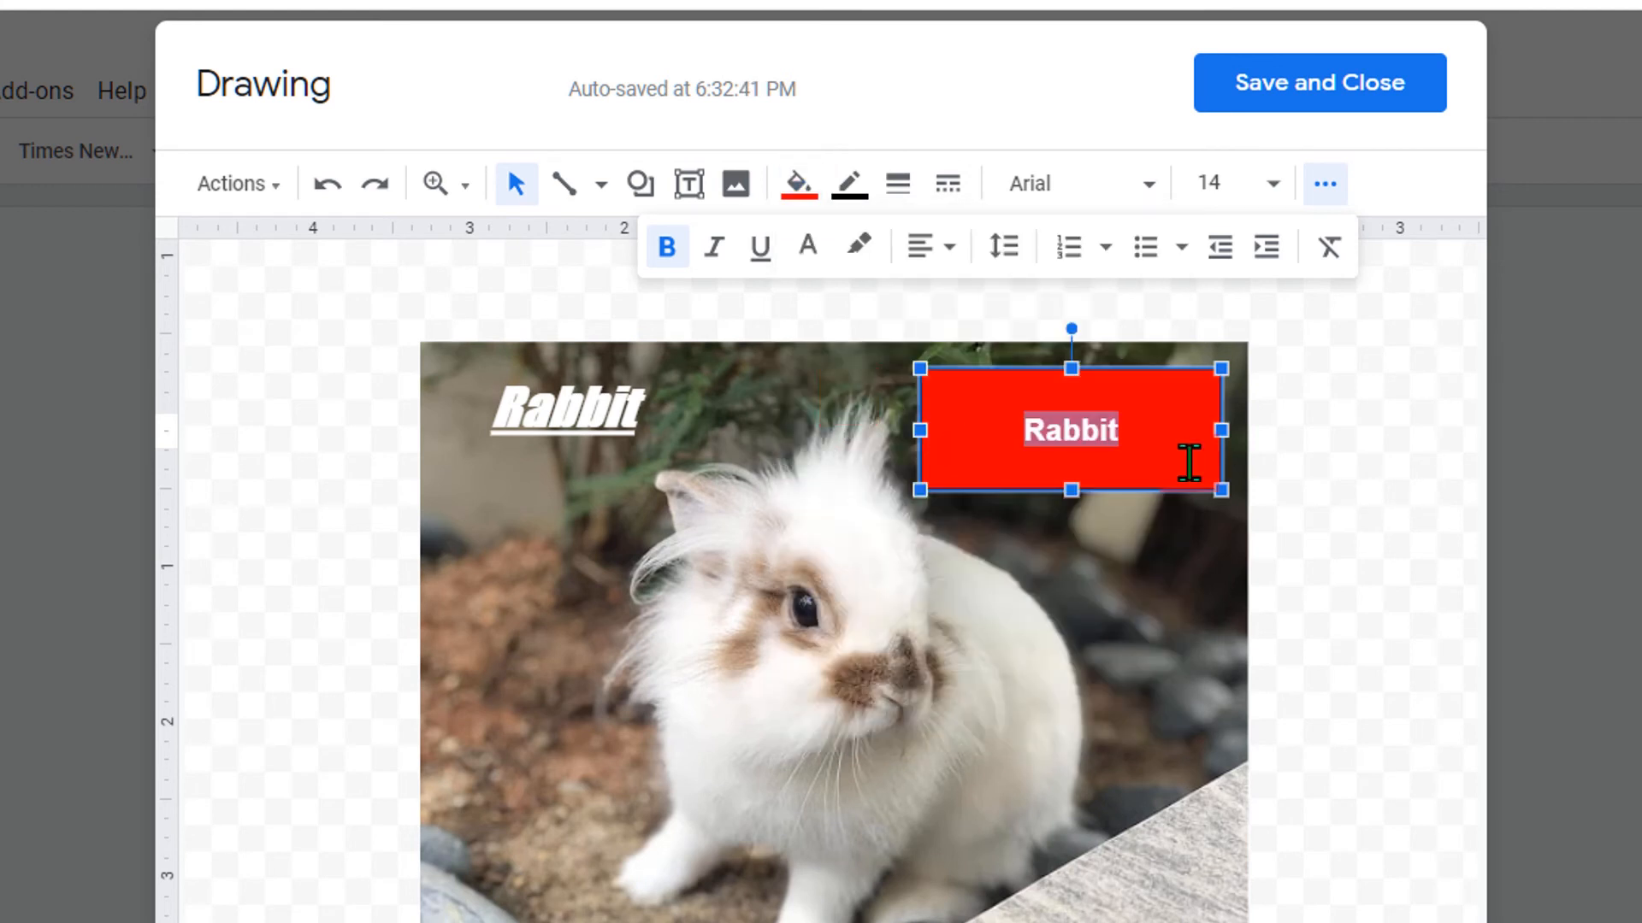
click(851, 205)
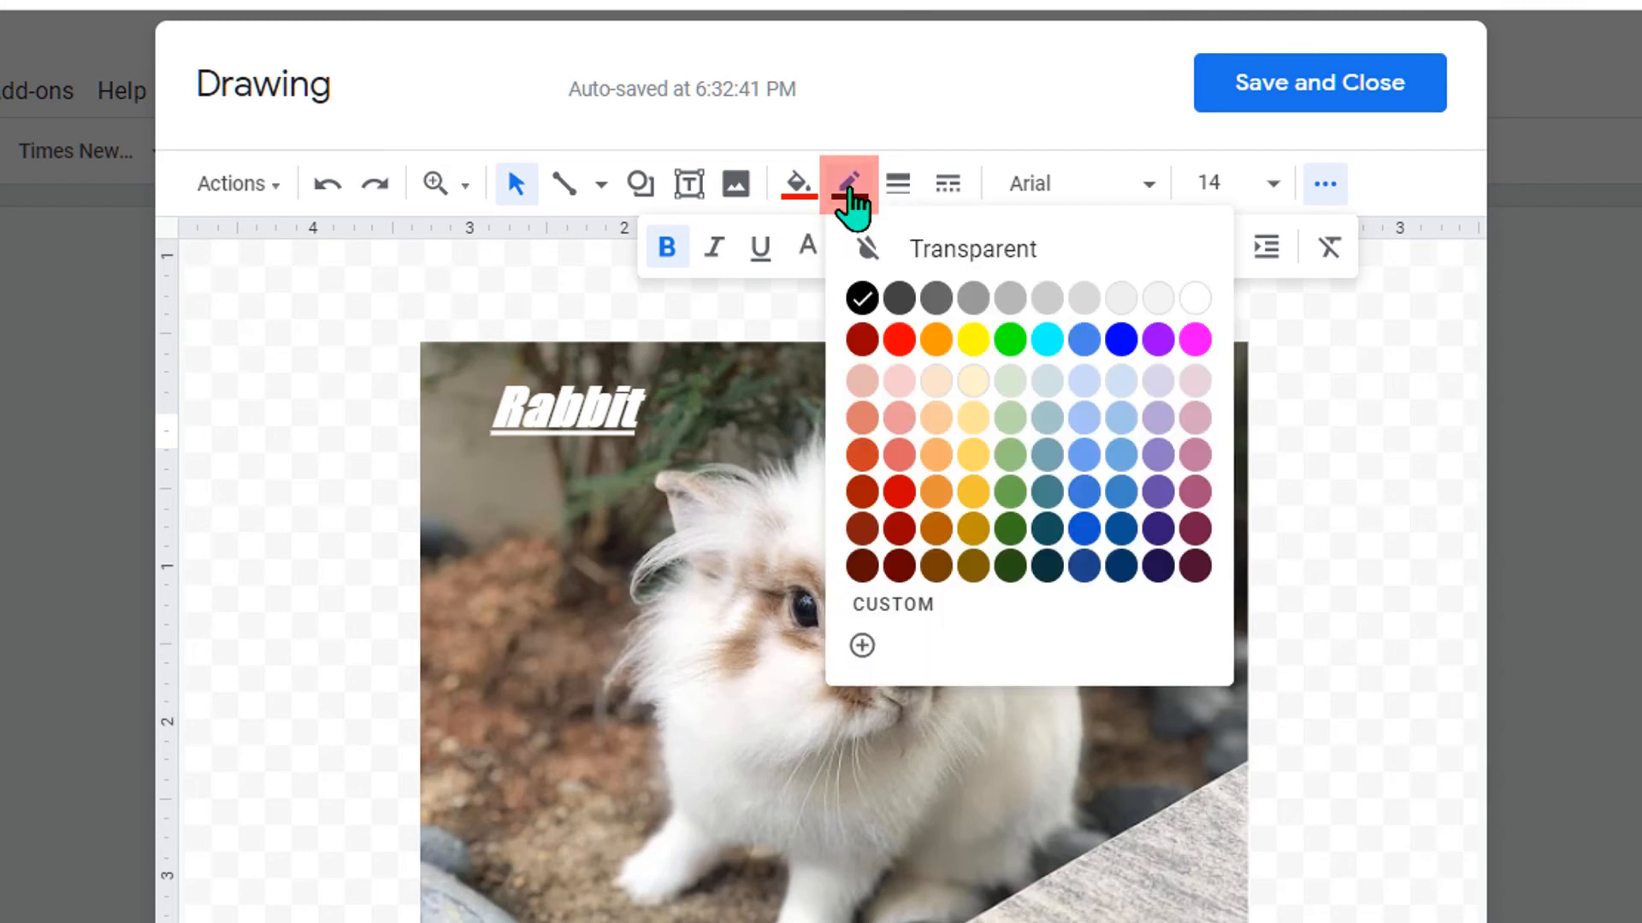
click(1189, 307)
click(899, 185)
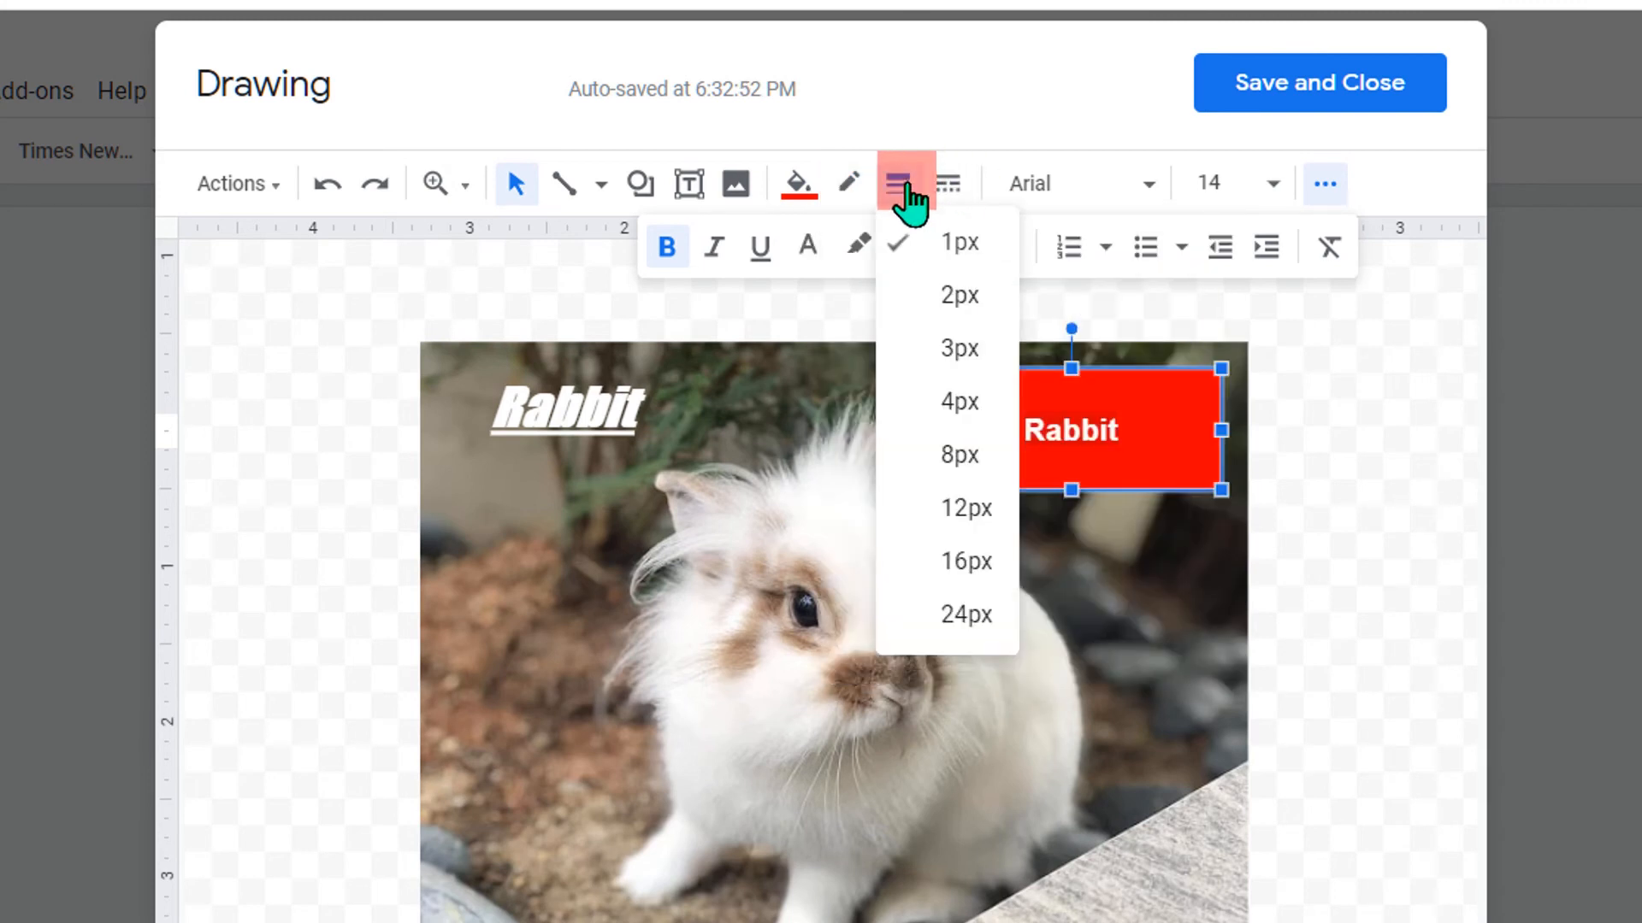
click(959, 349)
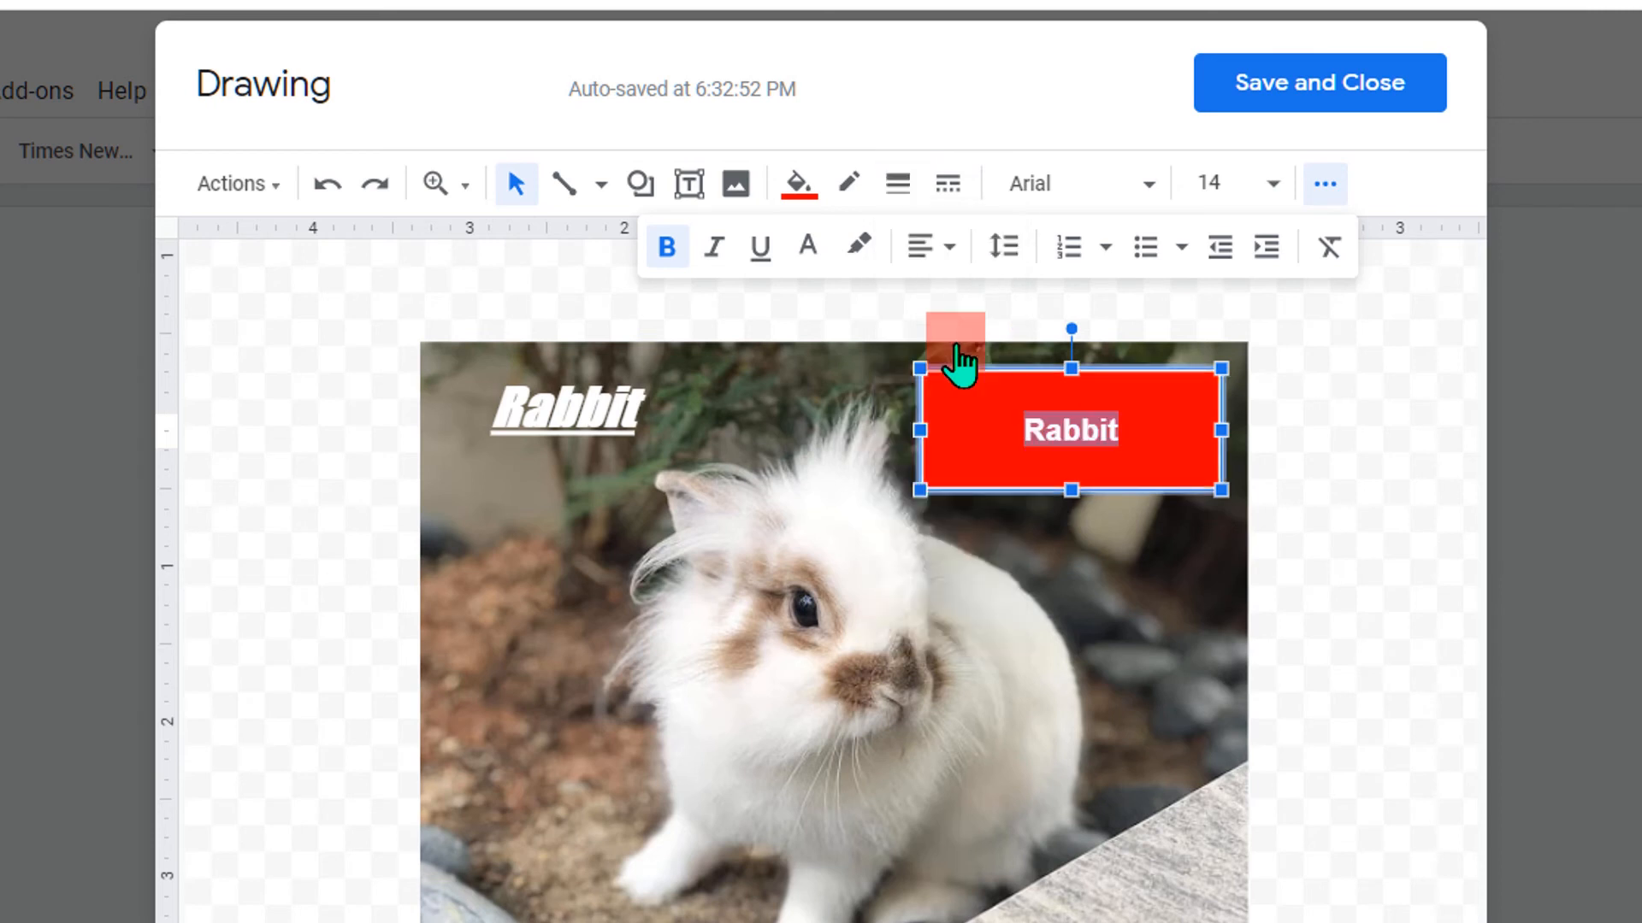
click(947, 183)
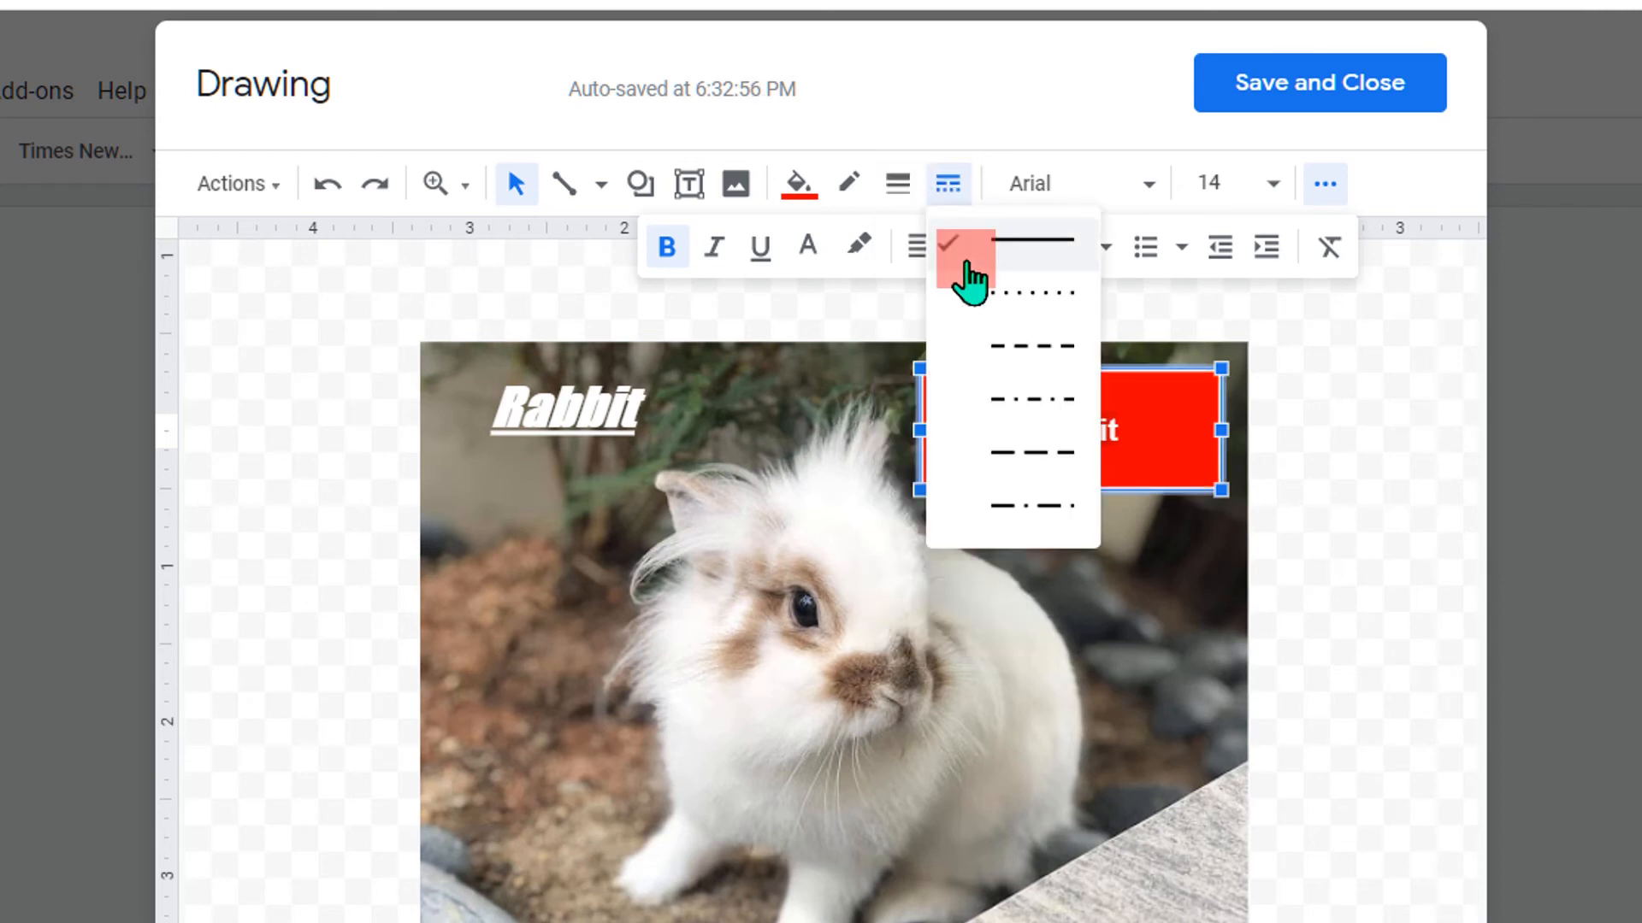
click(1060, 359)
Step: Set the rectangle's "Rabbit" text to the Impact font at size 30
click(1143, 188)
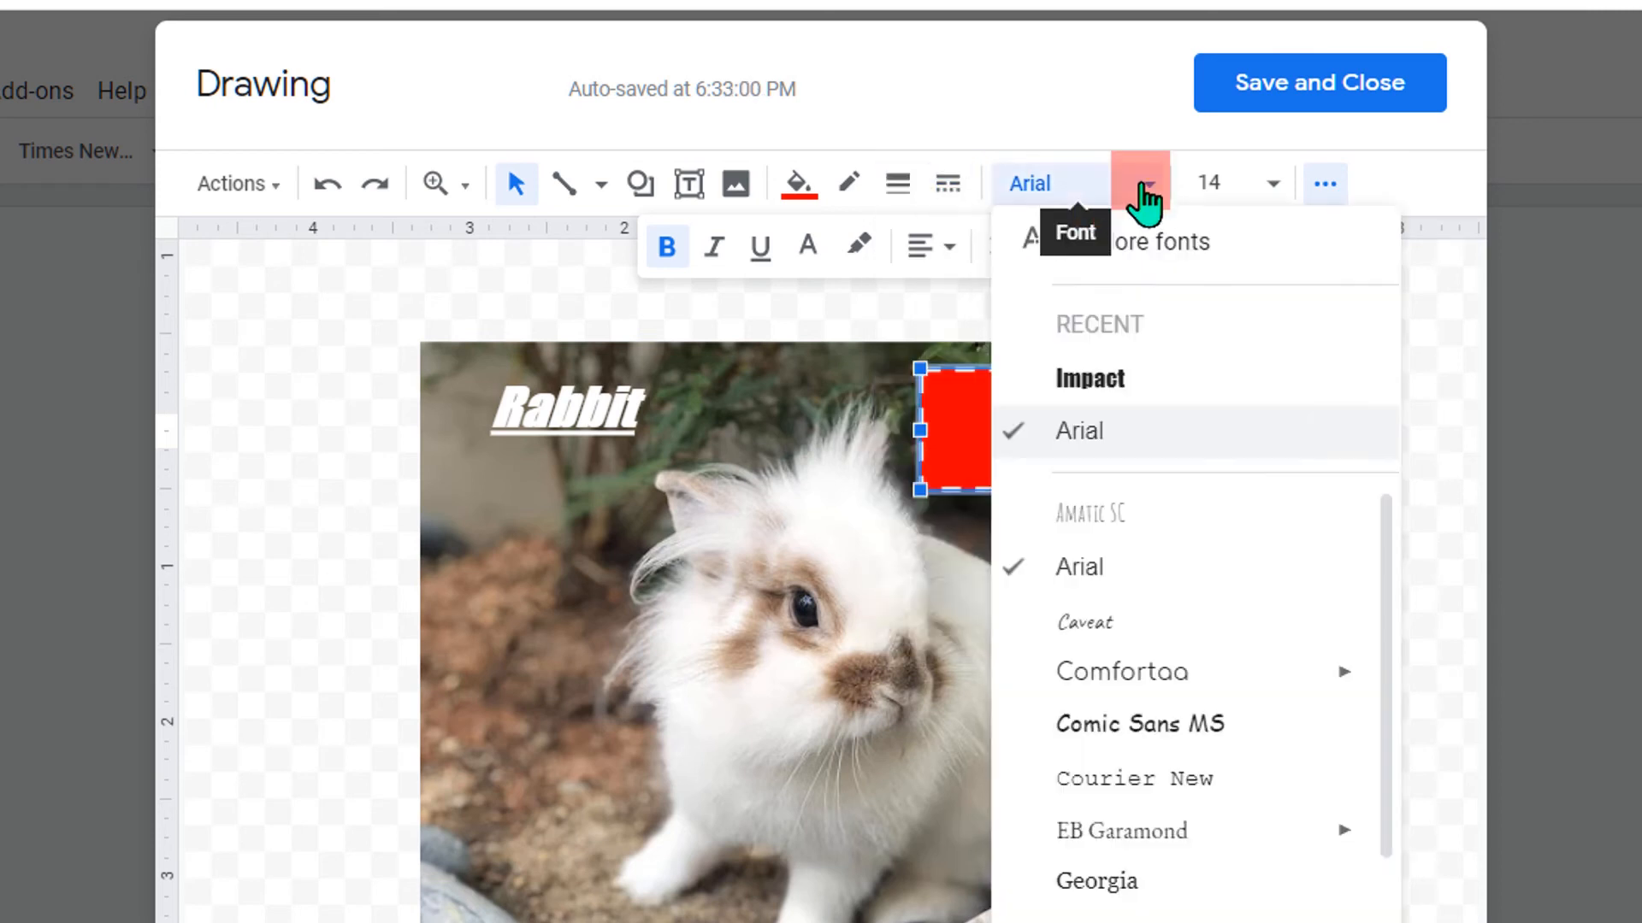
click(1130, 380)
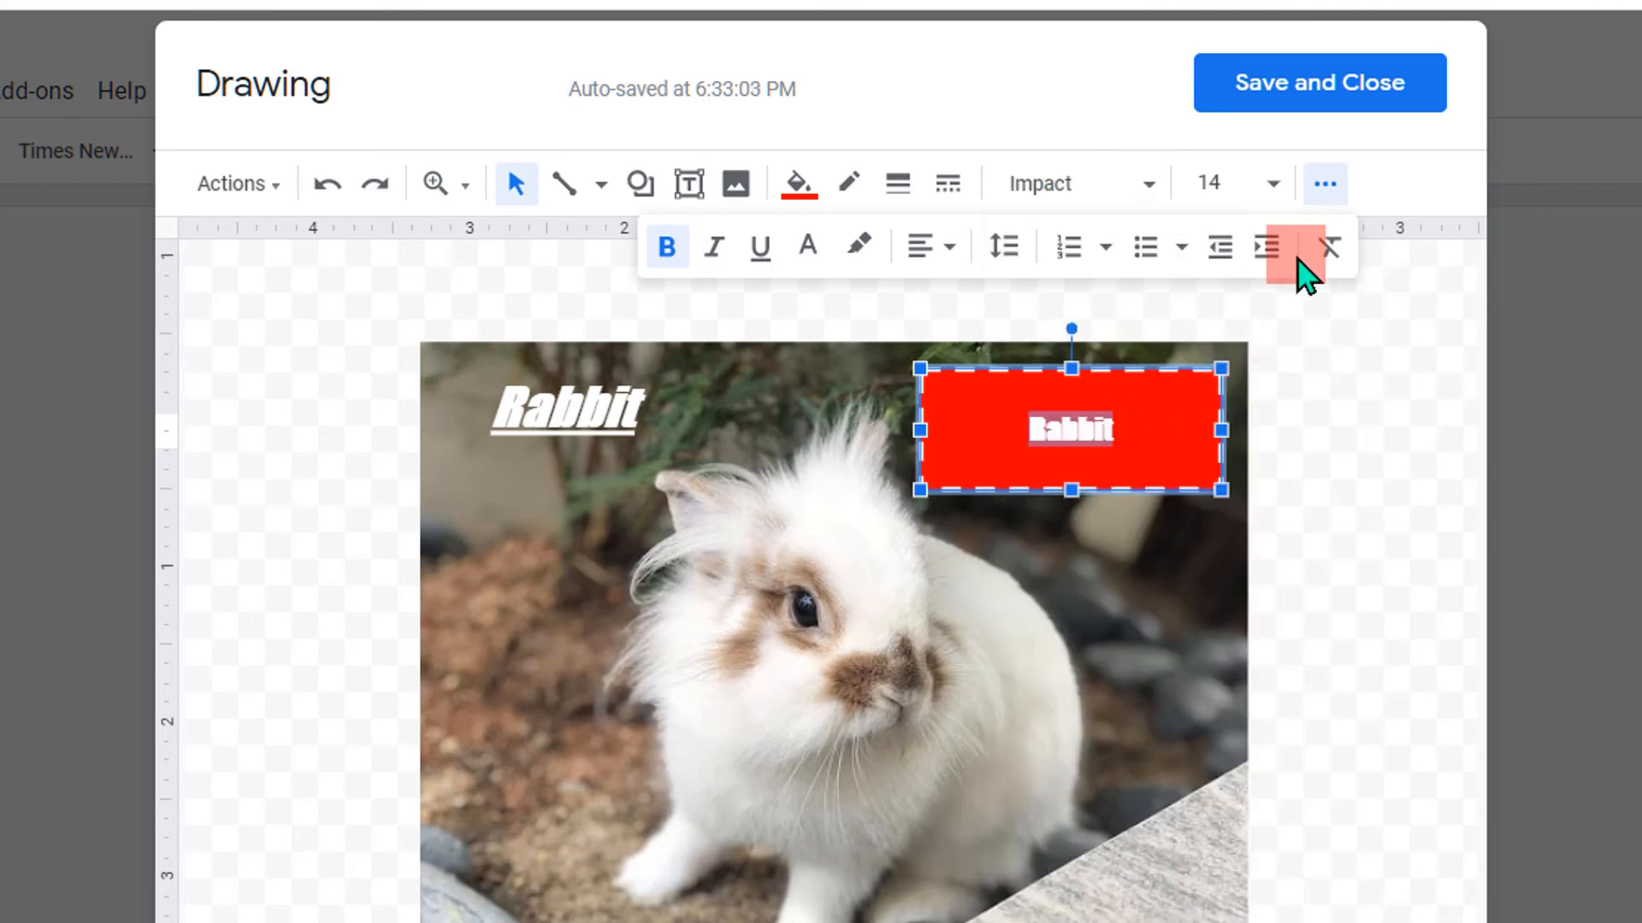
click(1234, 181)
click(1211, 774)
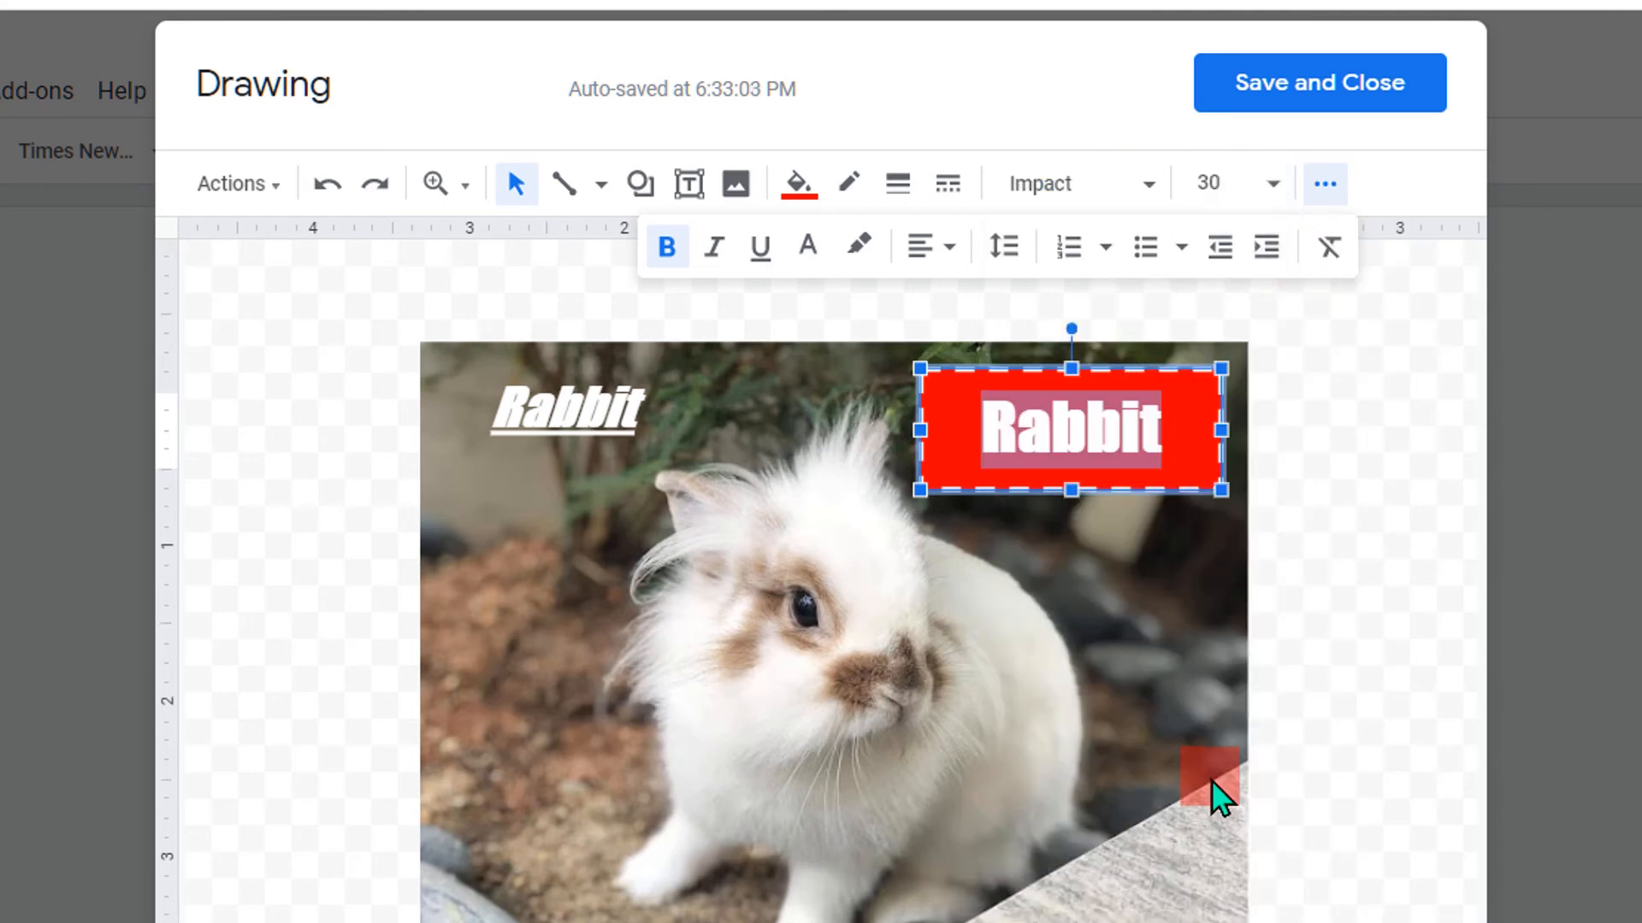
Step: Reduce the red rectangle's height to about 0.6 inches so it fits closer around its text
click(1215, 490)
mouse_move(1219, 490)
mouse_down()
mouse_move(1287, 540)
mouse_move(1218, 459)
mouse_up()
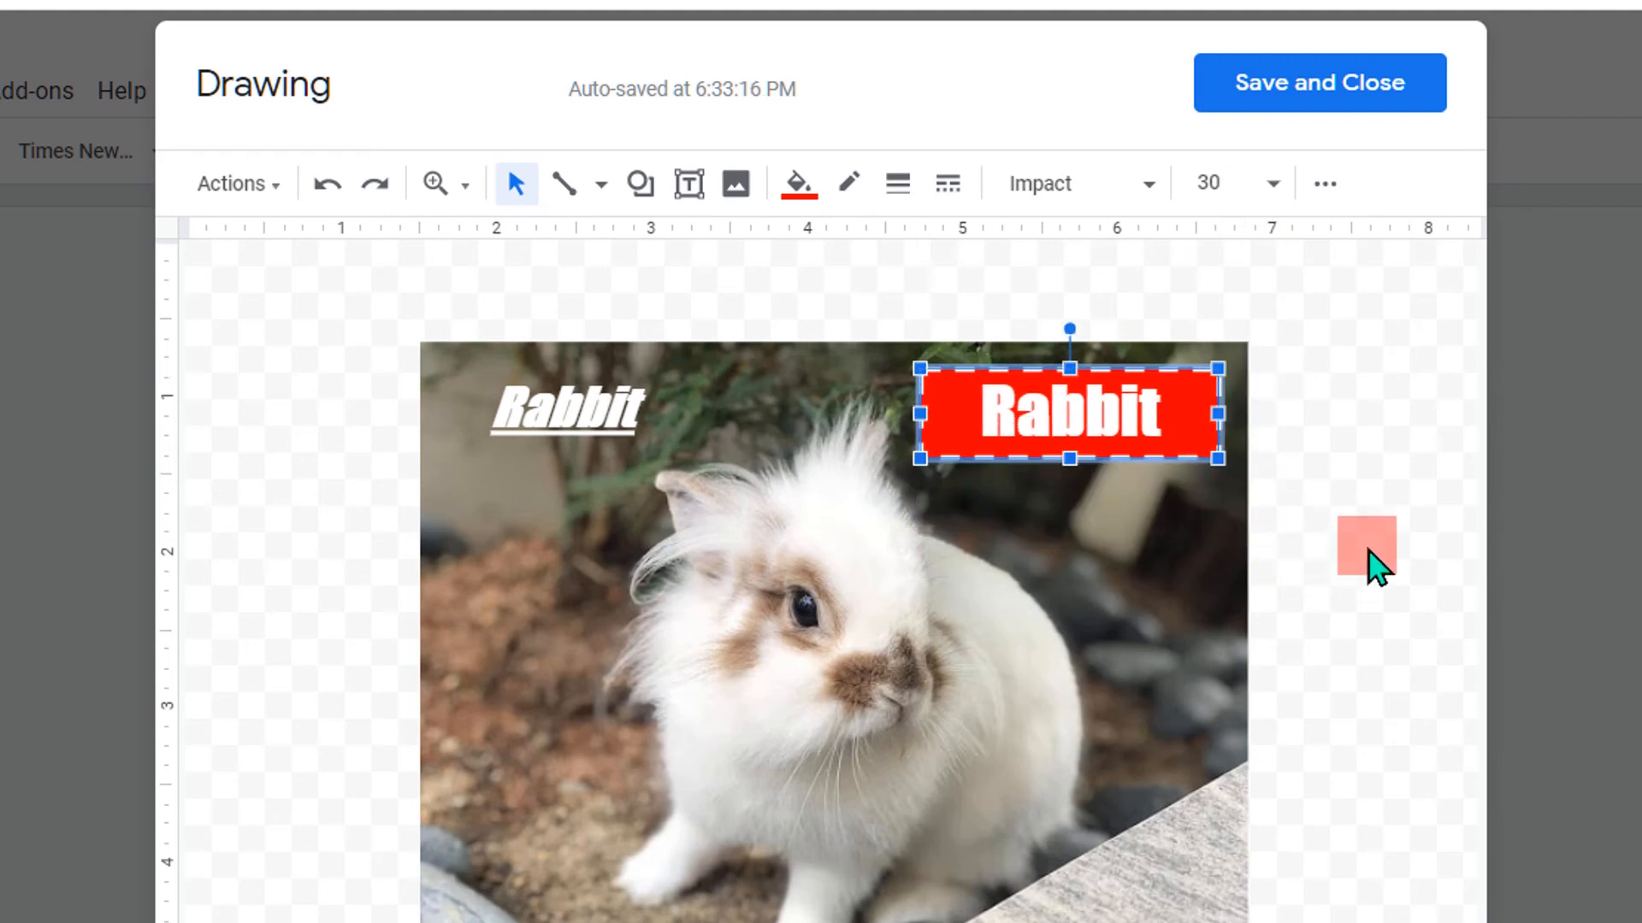
click(1372, 552)
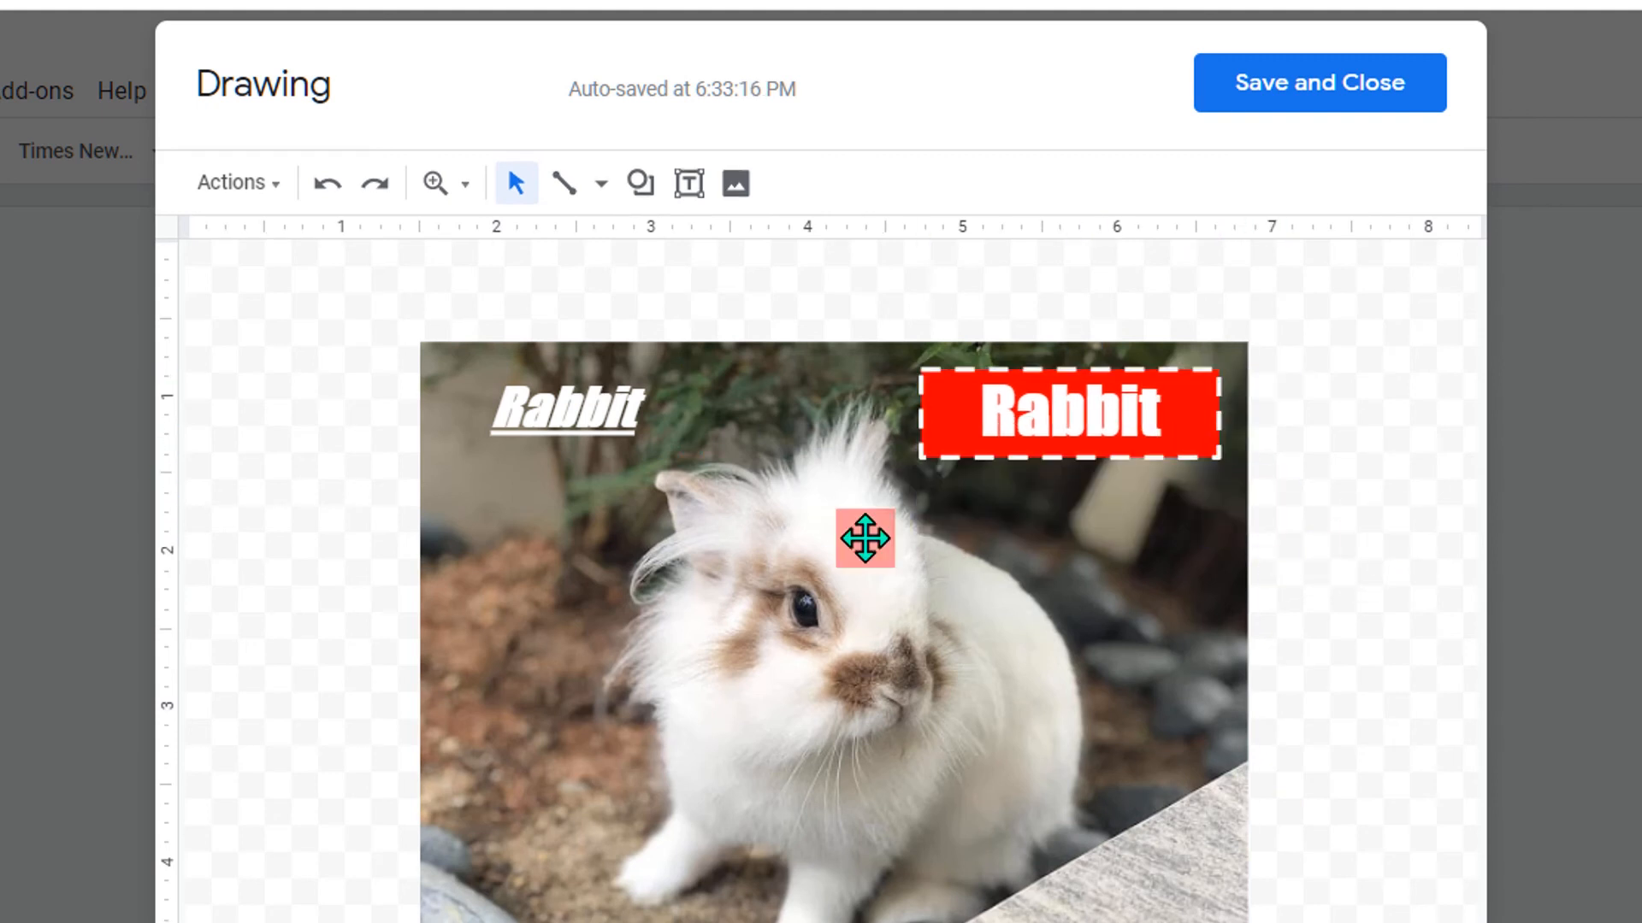
Step: Insert word art with the text "Rabbit" on the photo
click(248, 205)
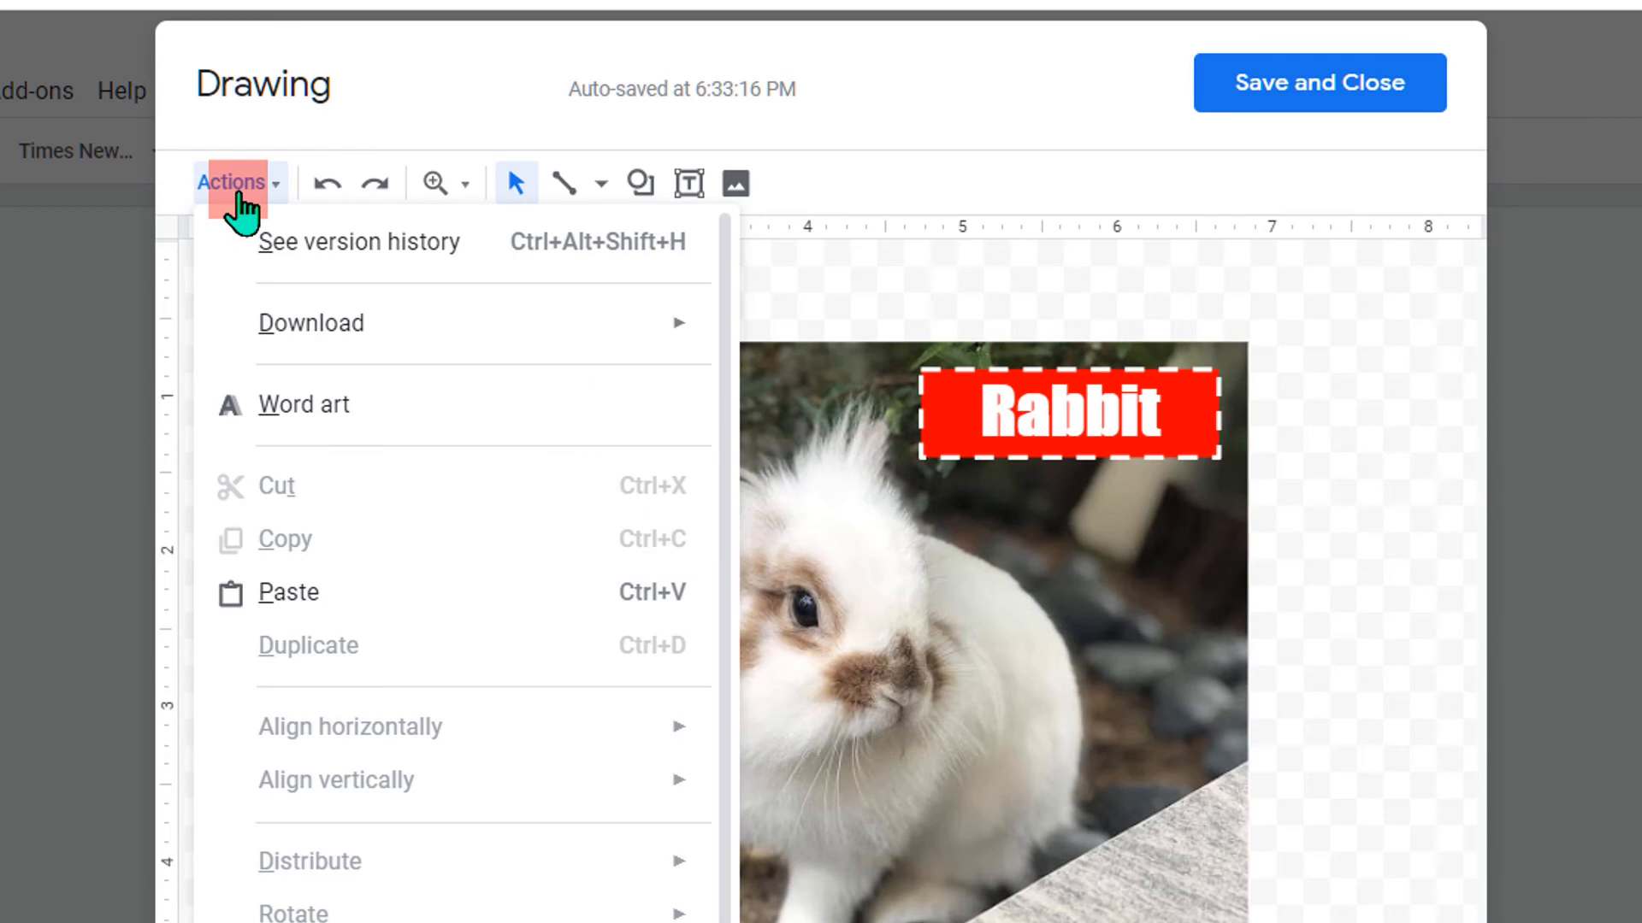
click(341, 407)
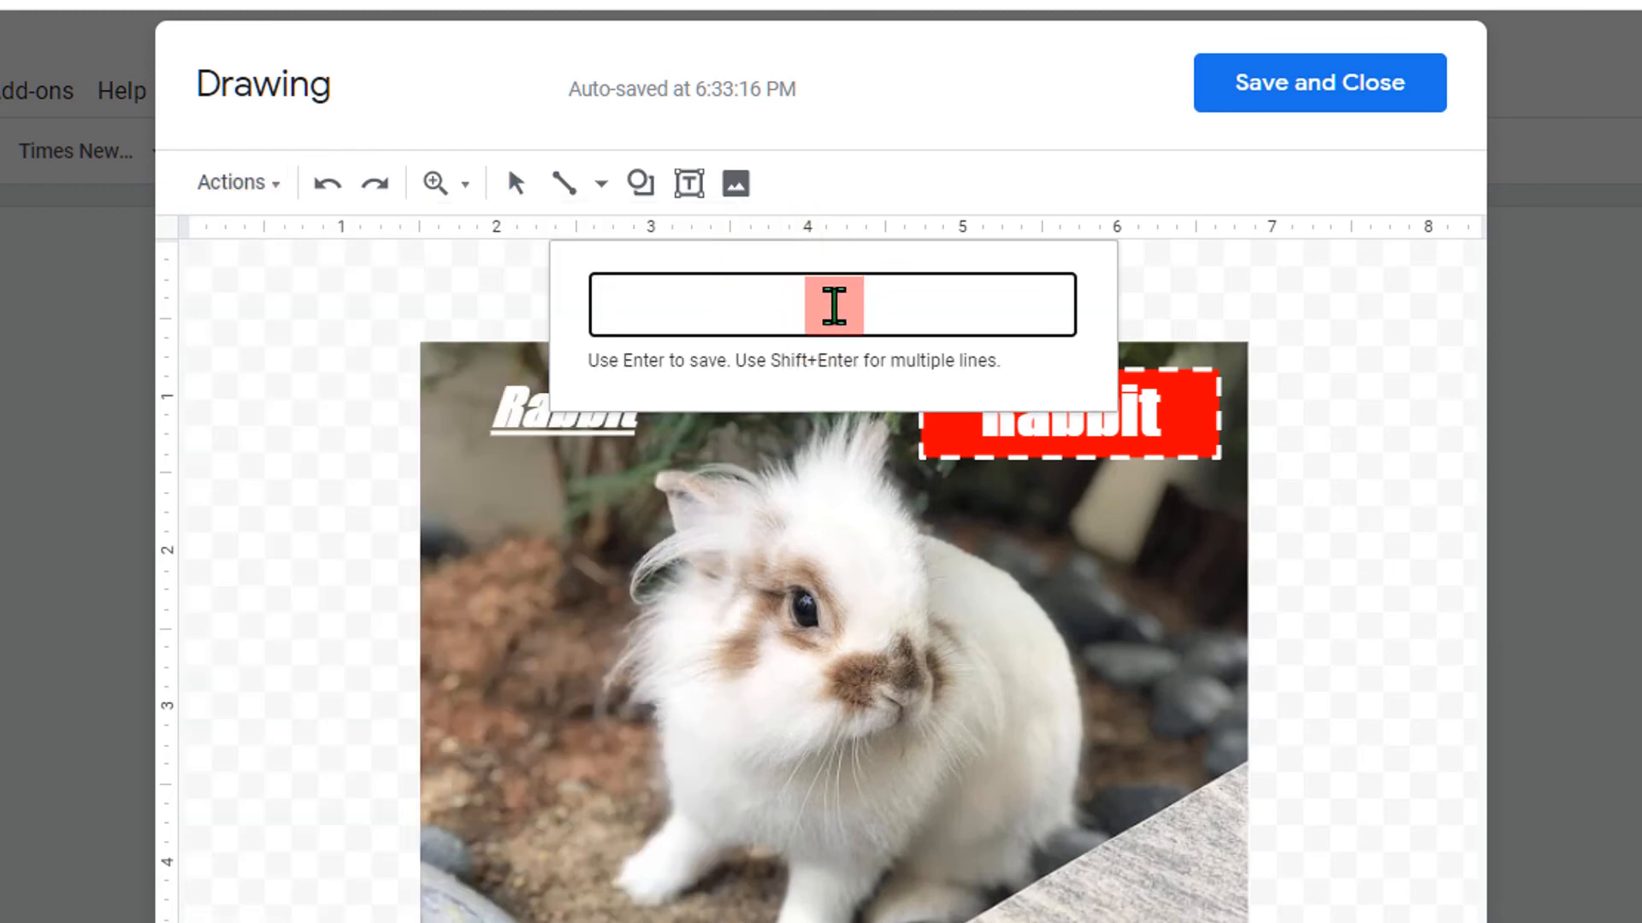
text(Rabbit)
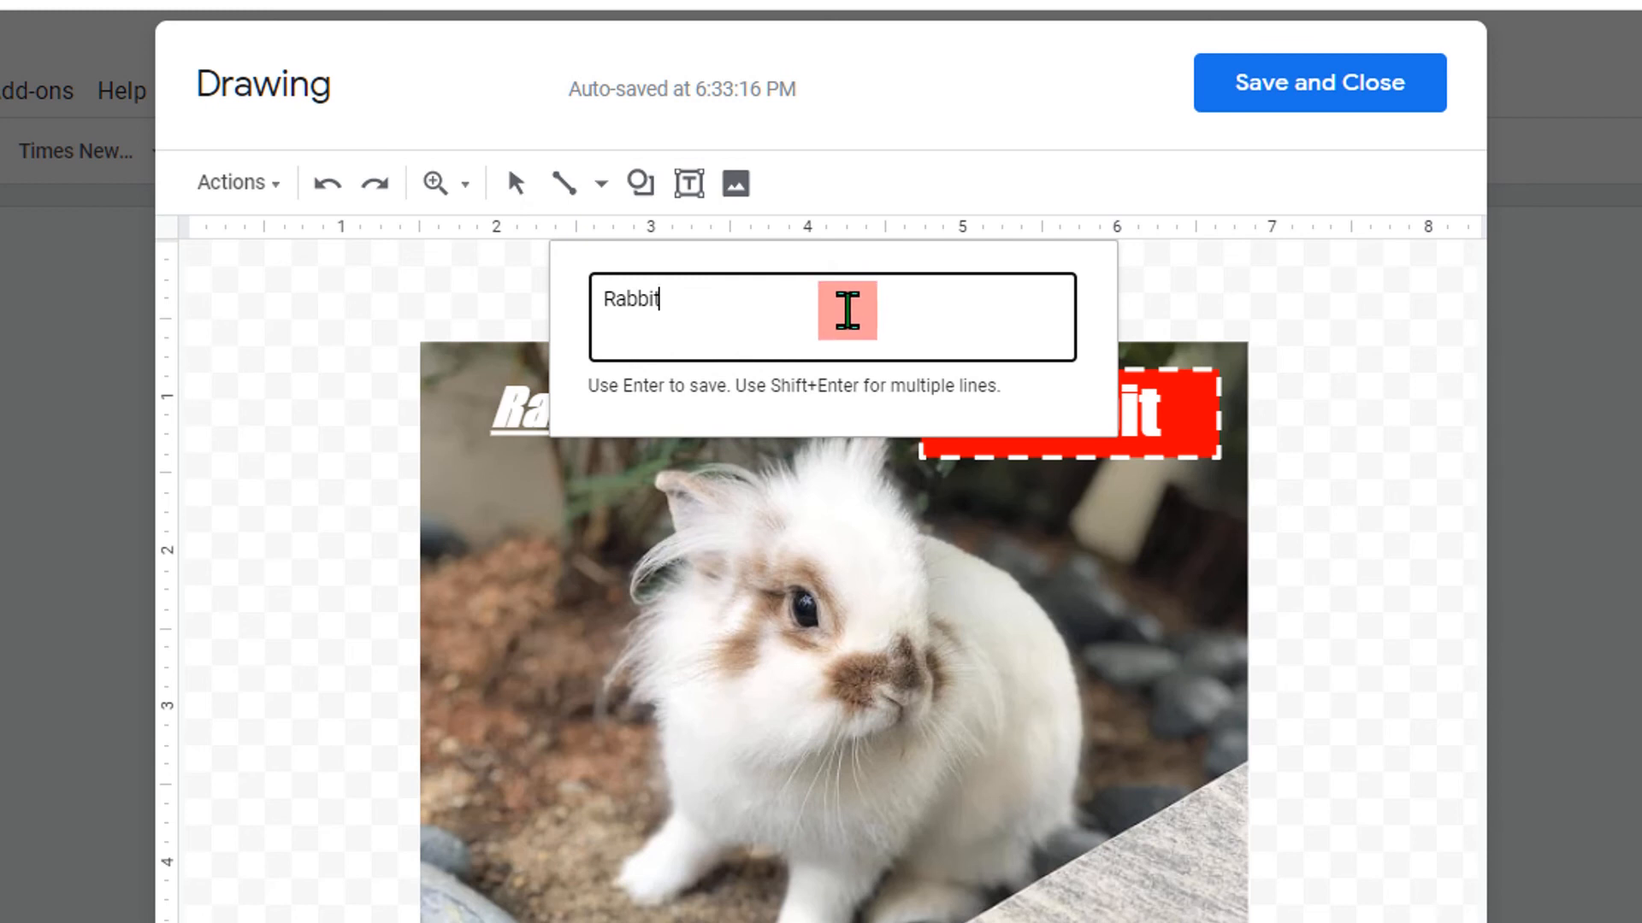
key(Return)
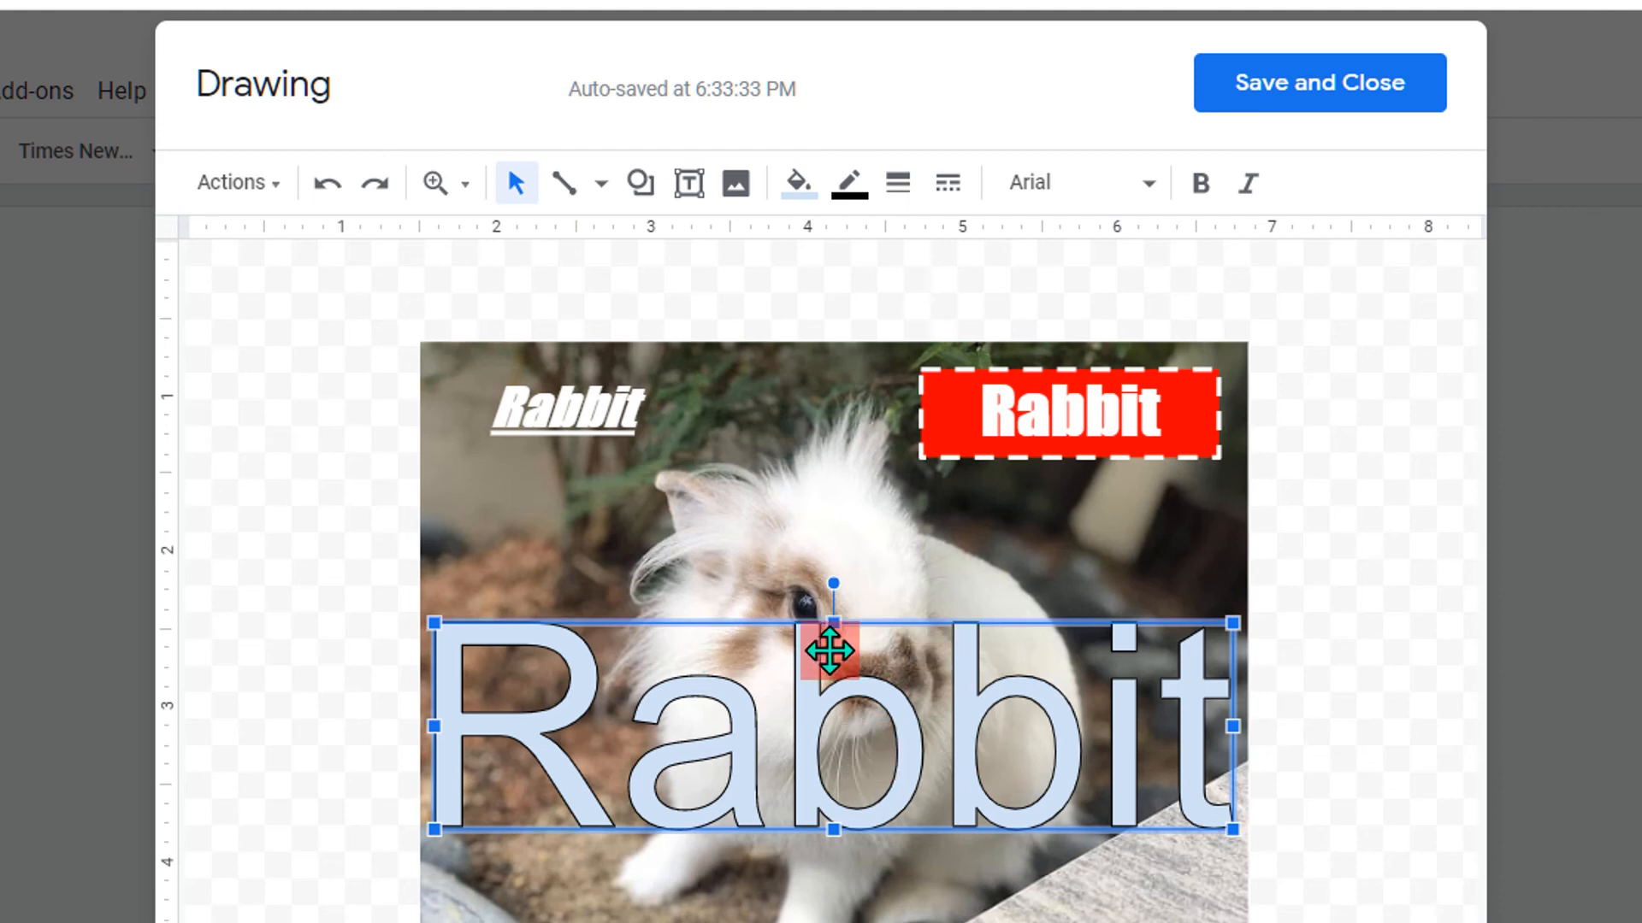
Step: Try a red fill and a white fill on the "Rabbit" word art
click(798, 182)
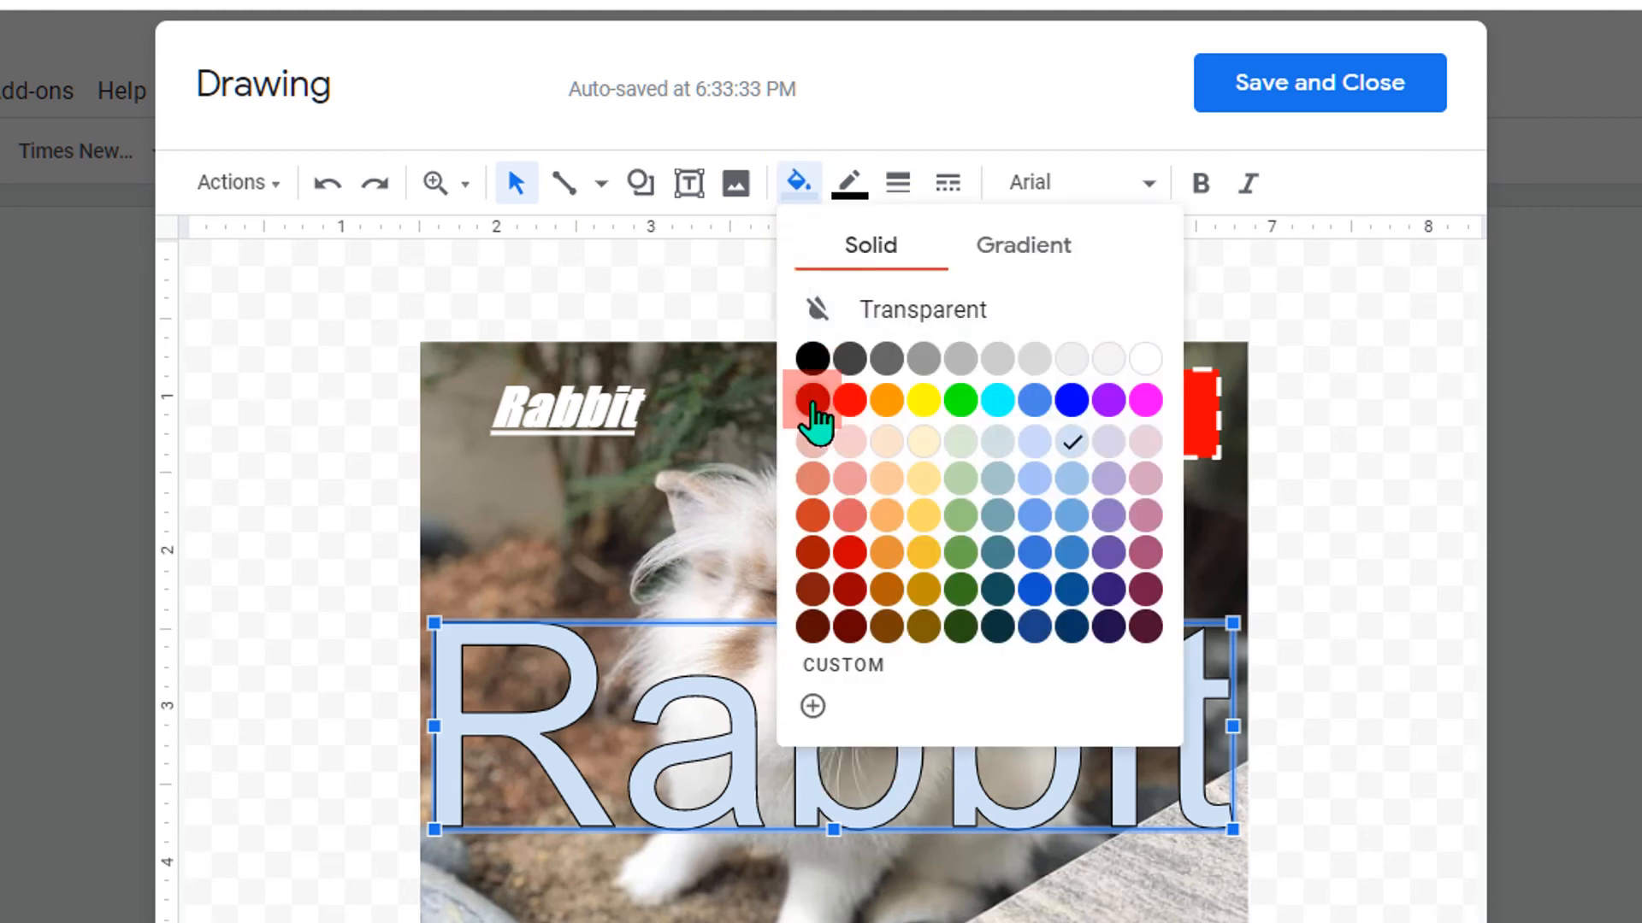
click(850, 401)
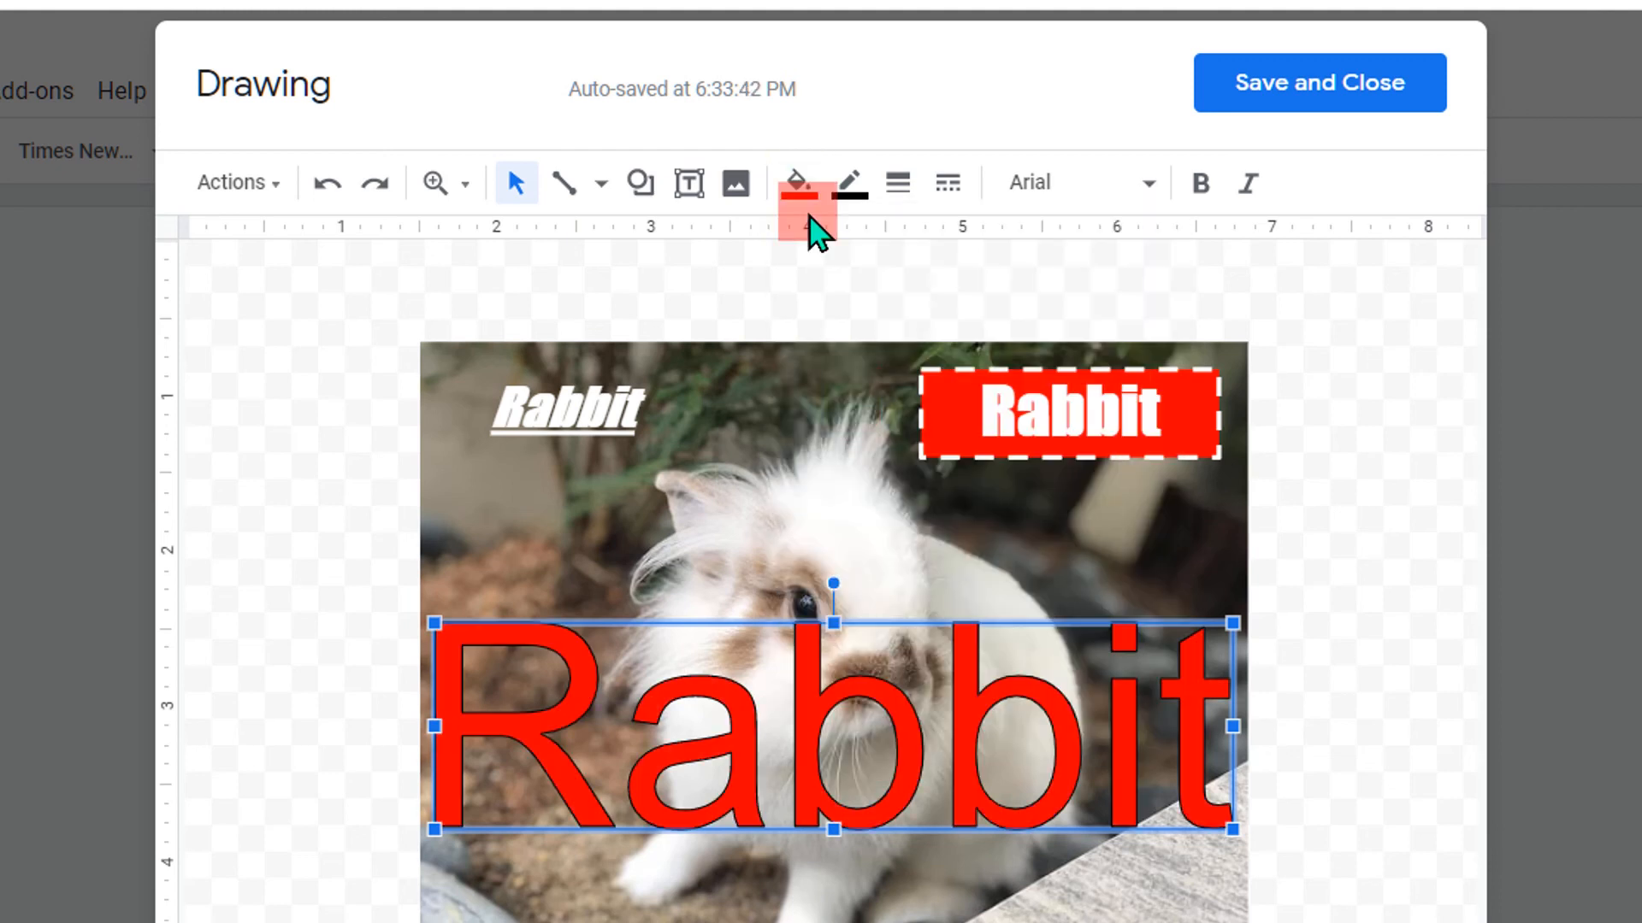
click(801, 188)
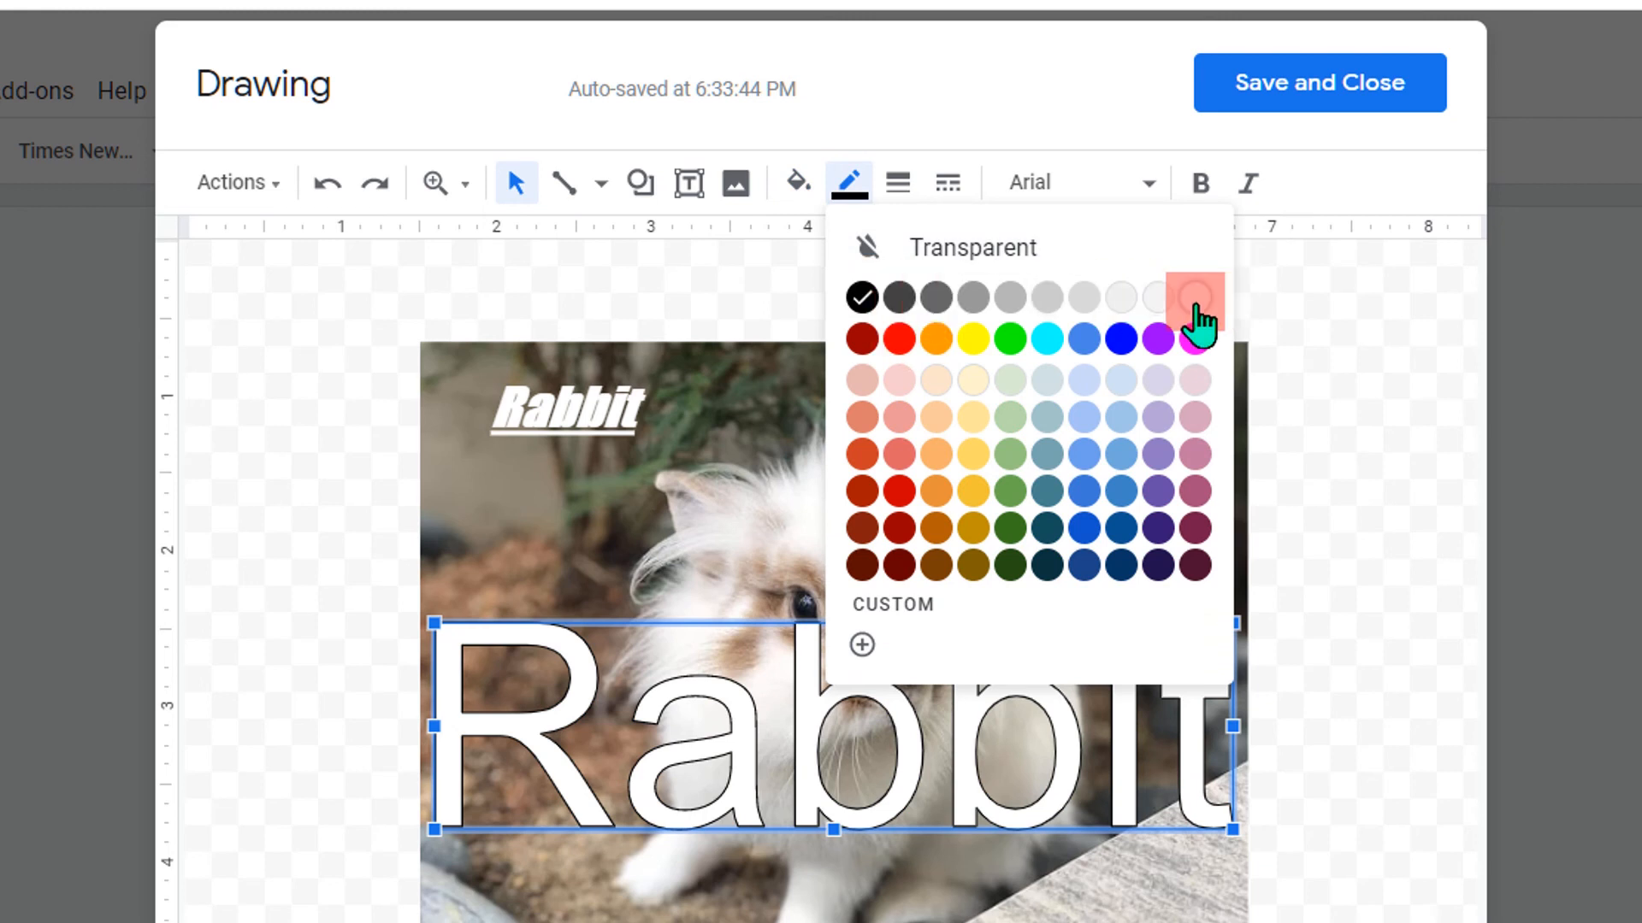
Step: Give the "Rabbit" word art a black border with a weight of 4px
click(1180, 352)
click(898, 183)
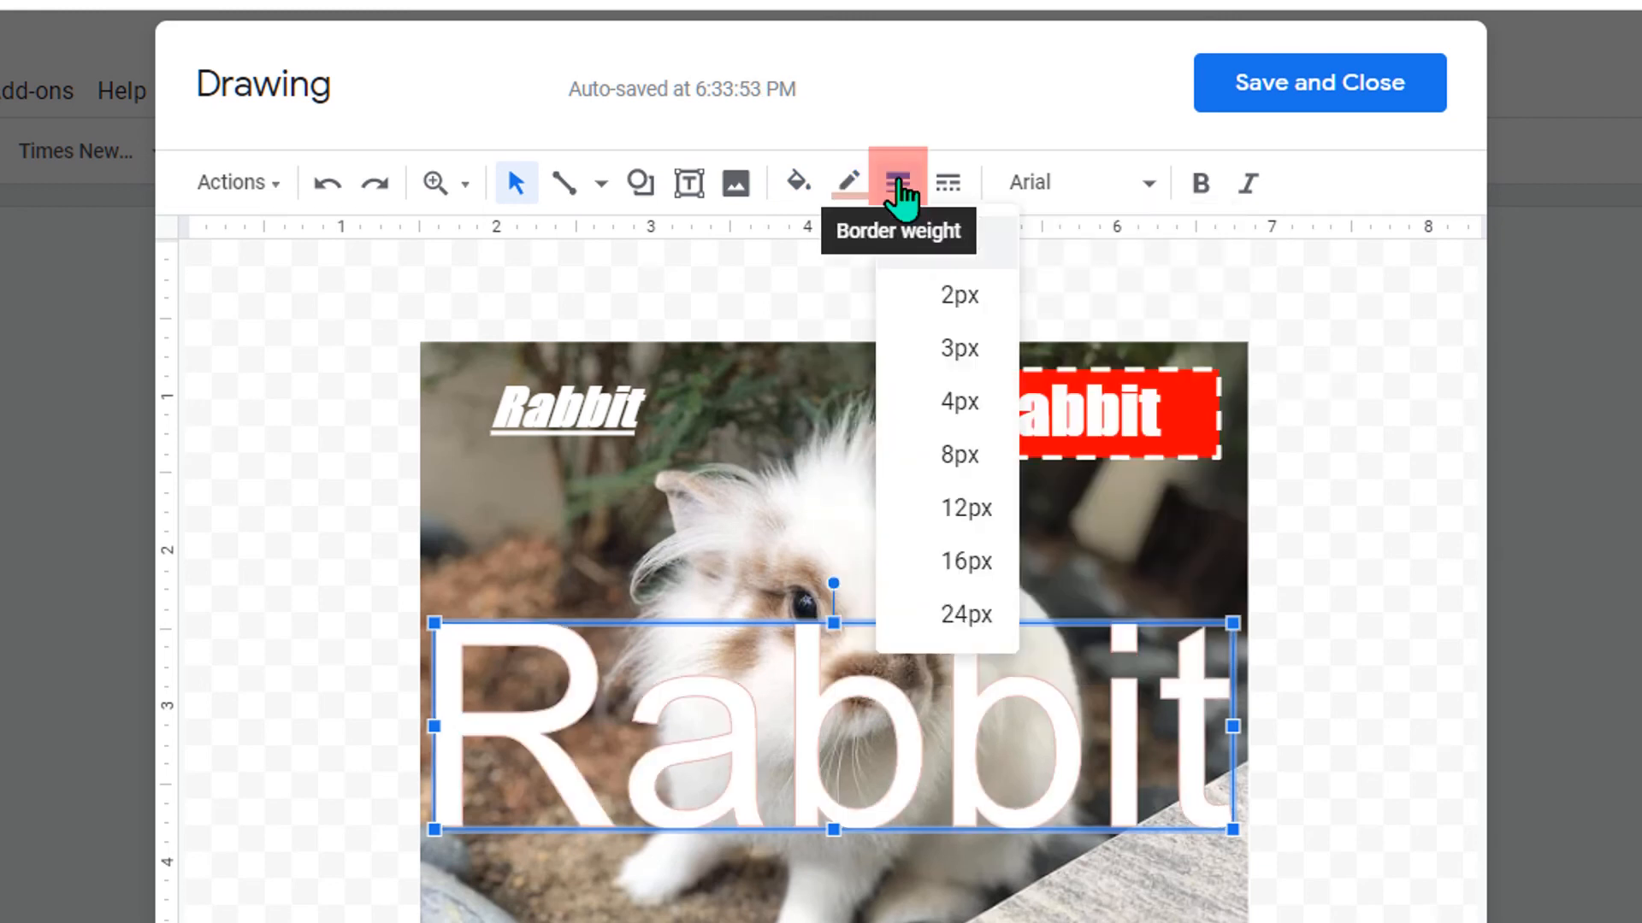
click(956, 402)
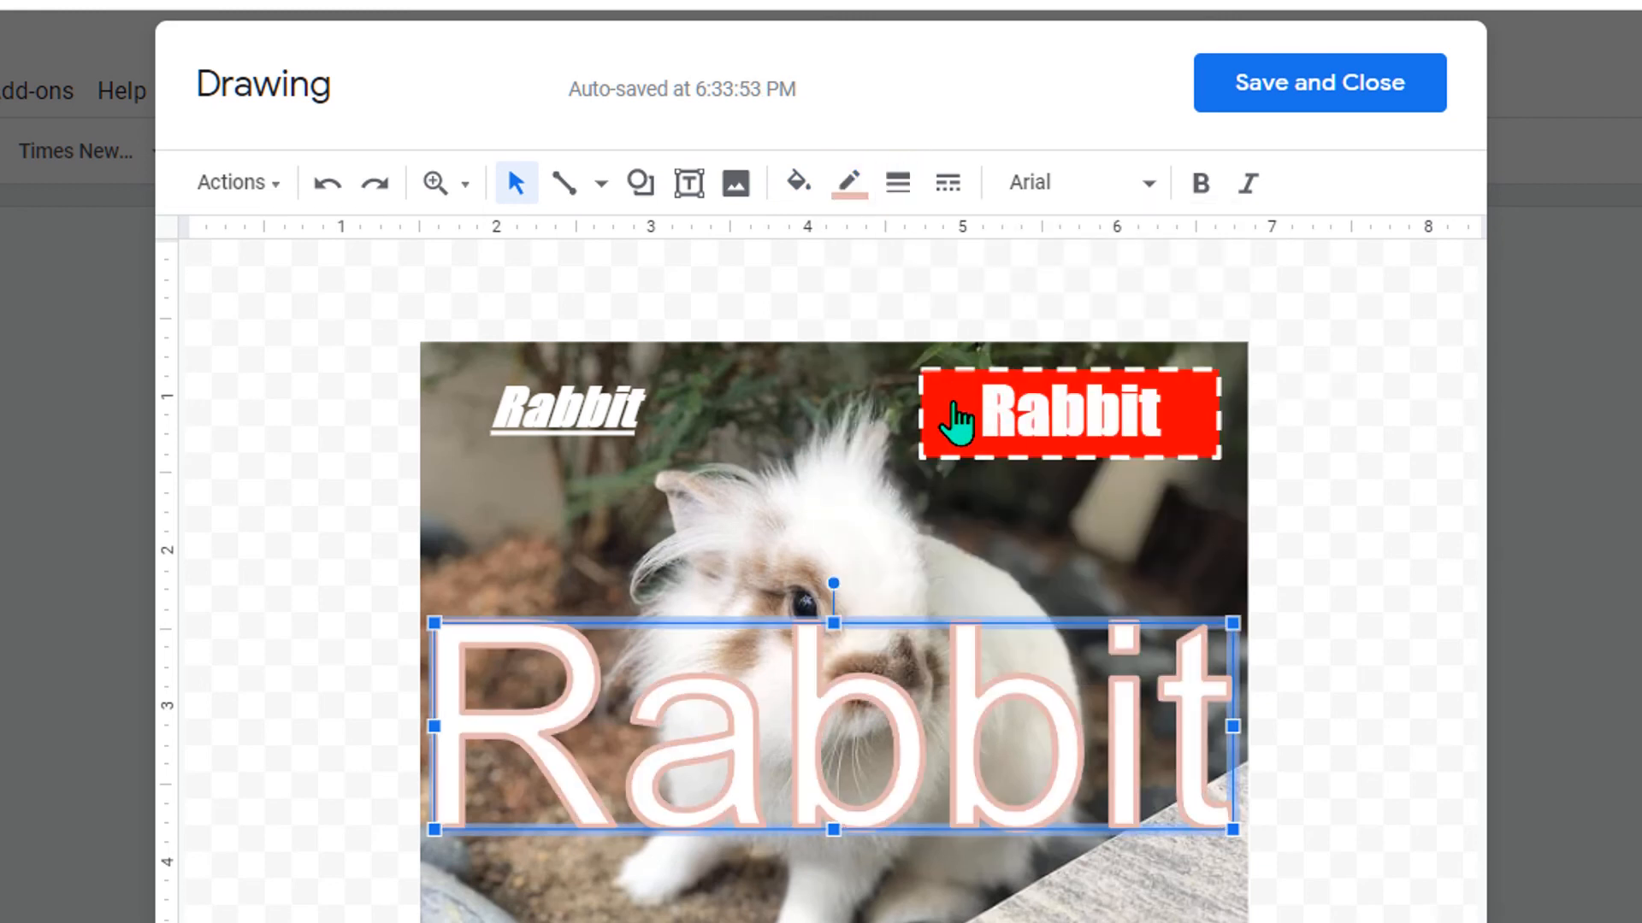
click(850, 184)
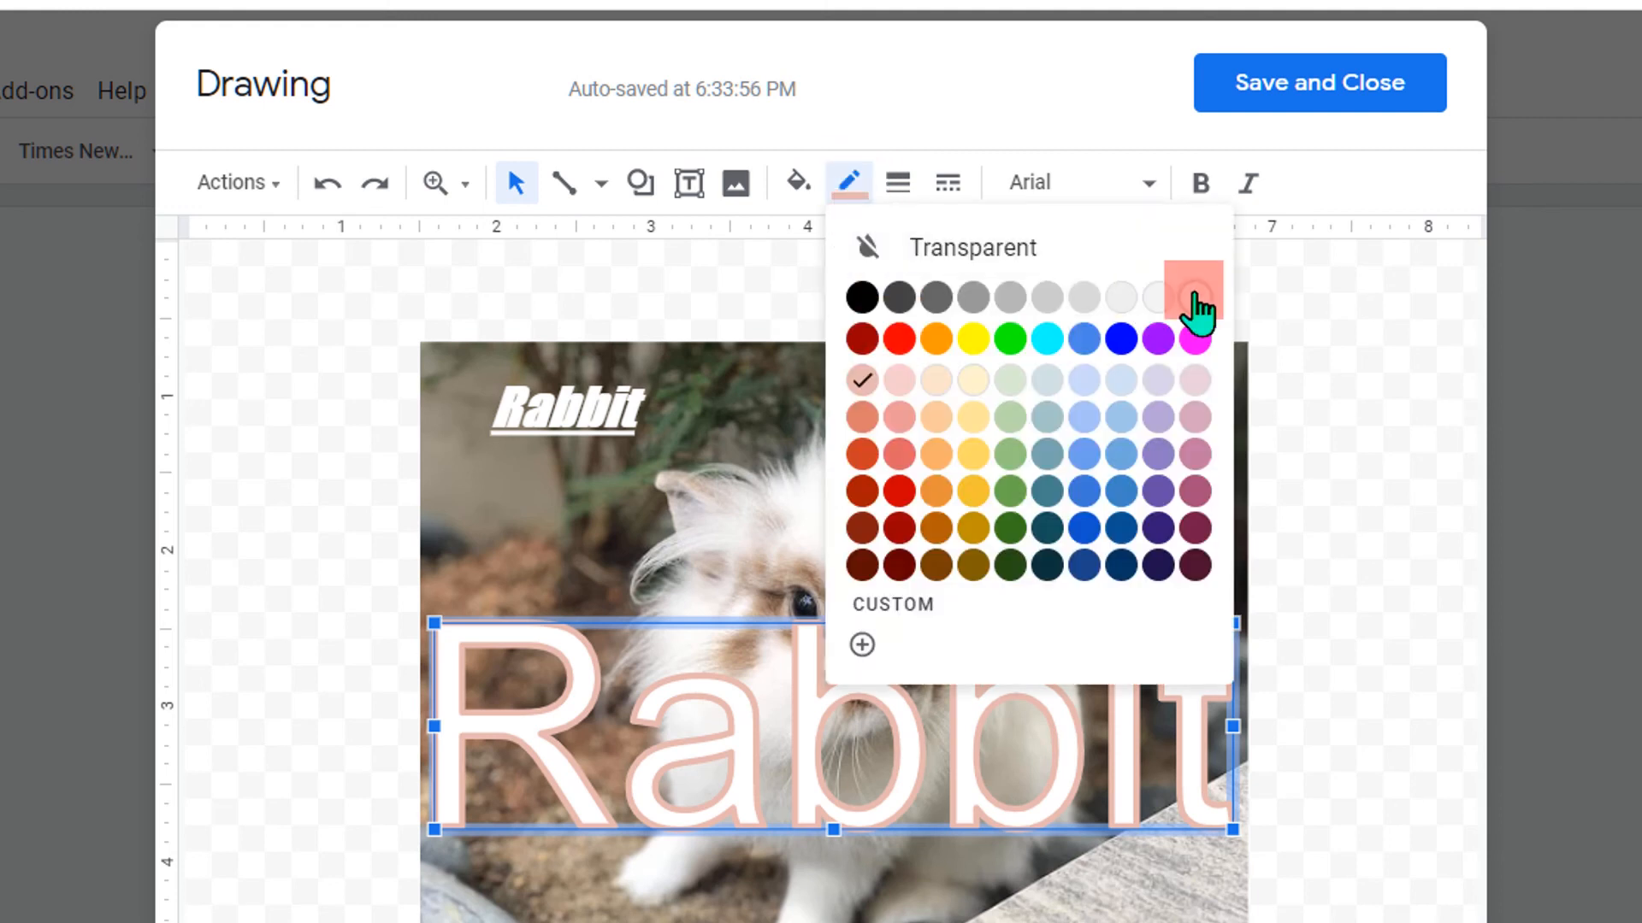
click(862, 298)
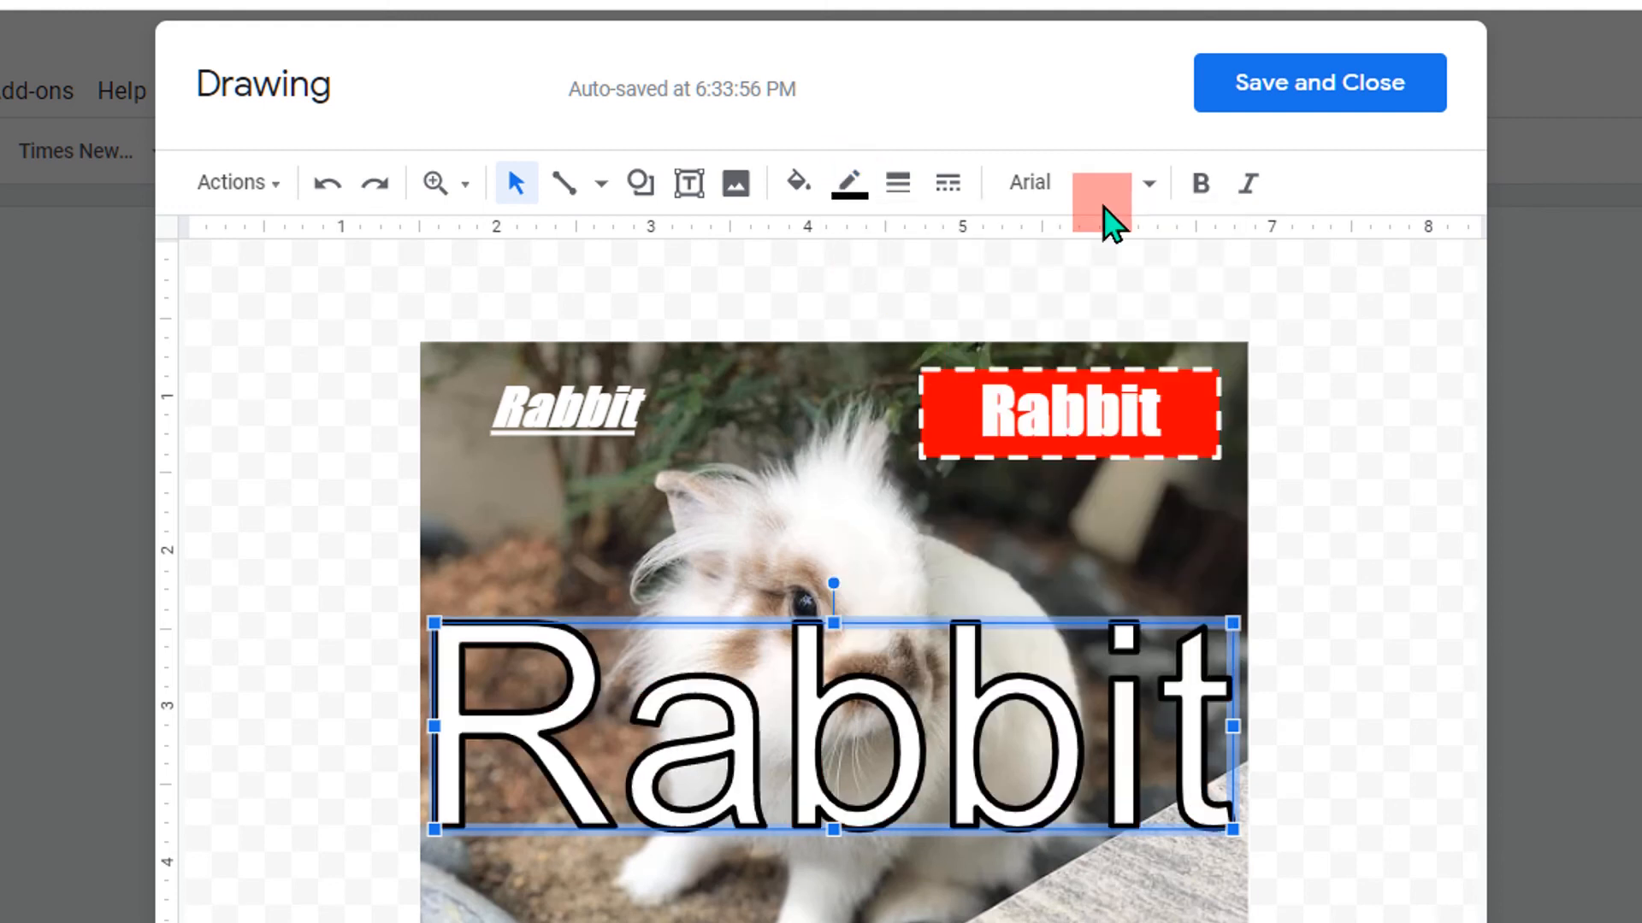
Step: Try a dashed border on the "Rabbit" word art and return it to a solid line
click(950, 184)
click(1034, 347)
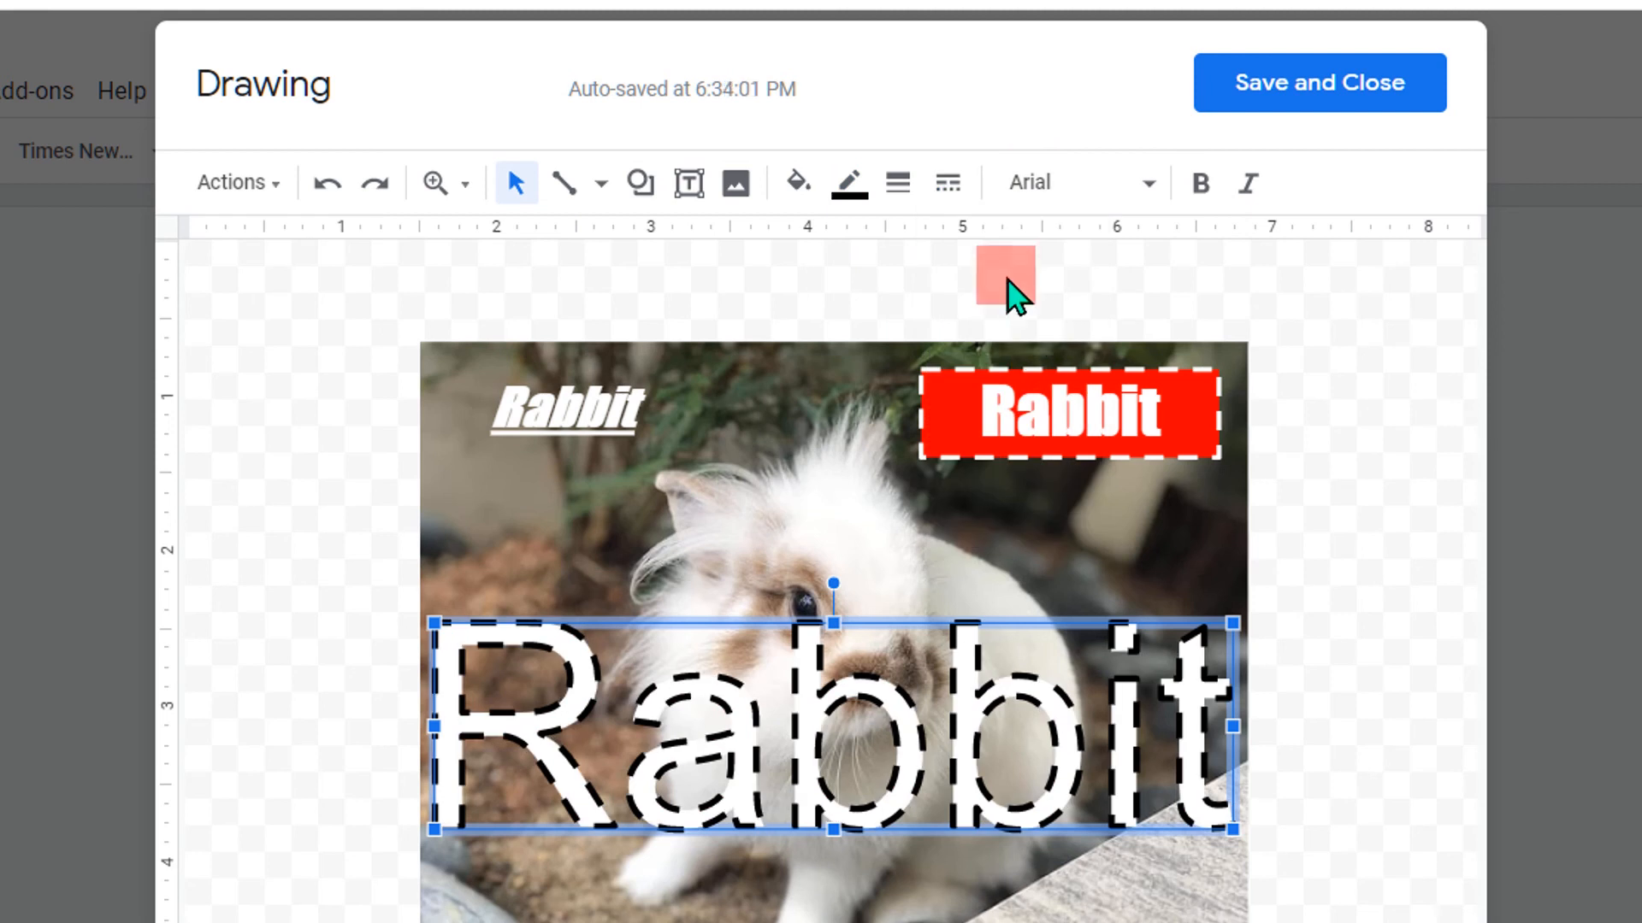
click(949, 184)
click(1015, 248)
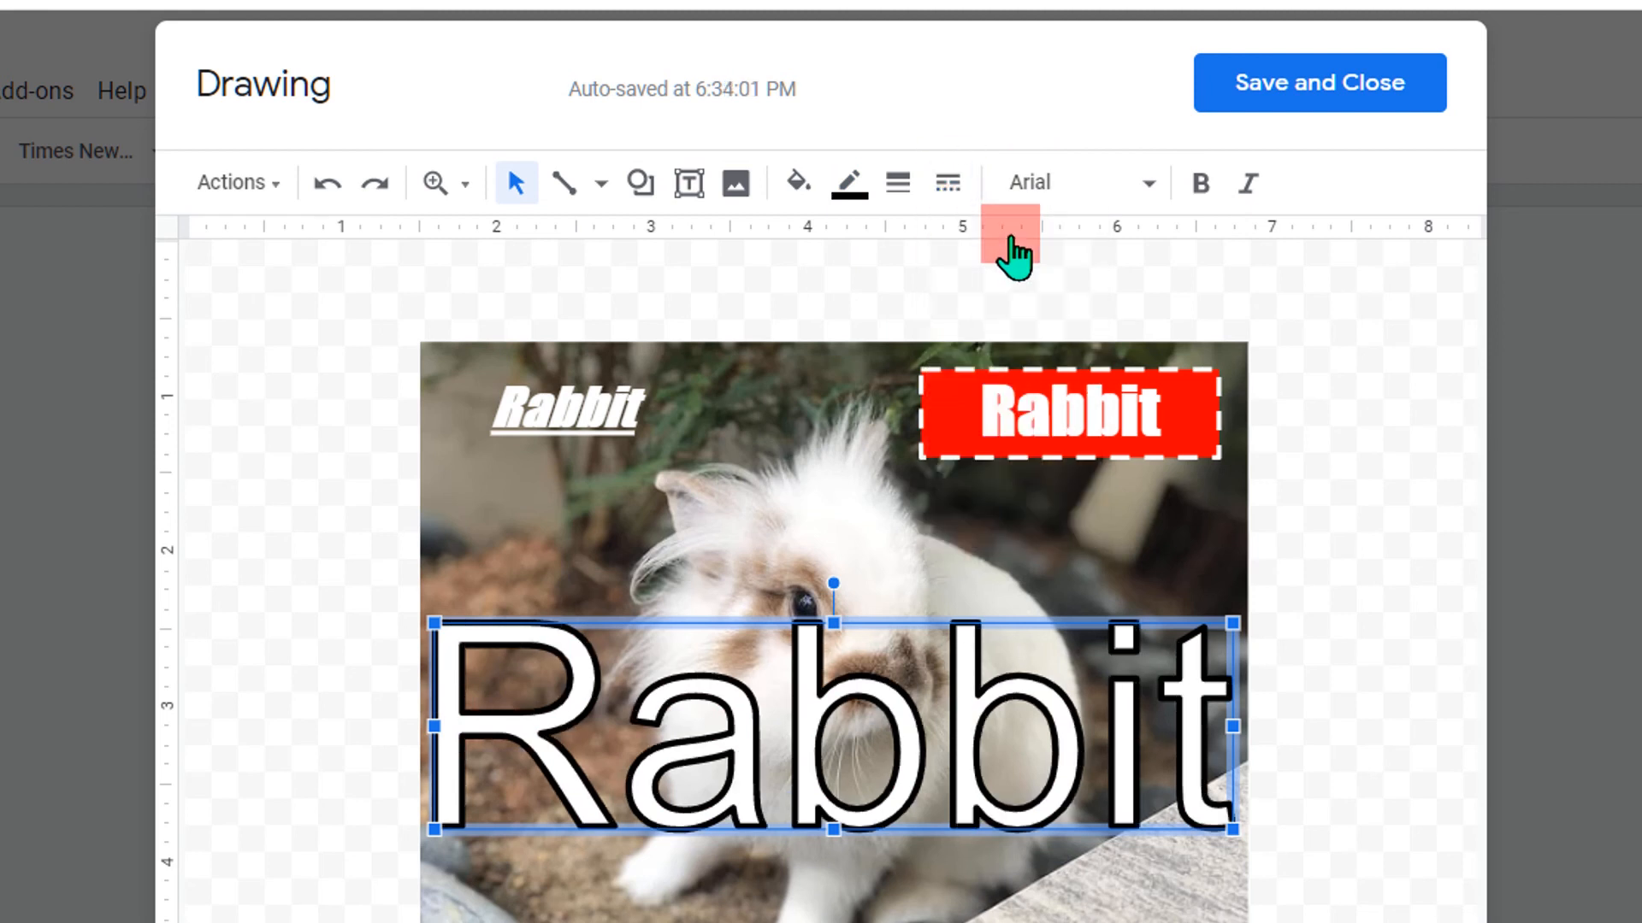
Step: Change the "Rabbit" word art's font to Impact and its fill to yellow
click(1091, 183)
click(1051, 257)
click(808, 195)
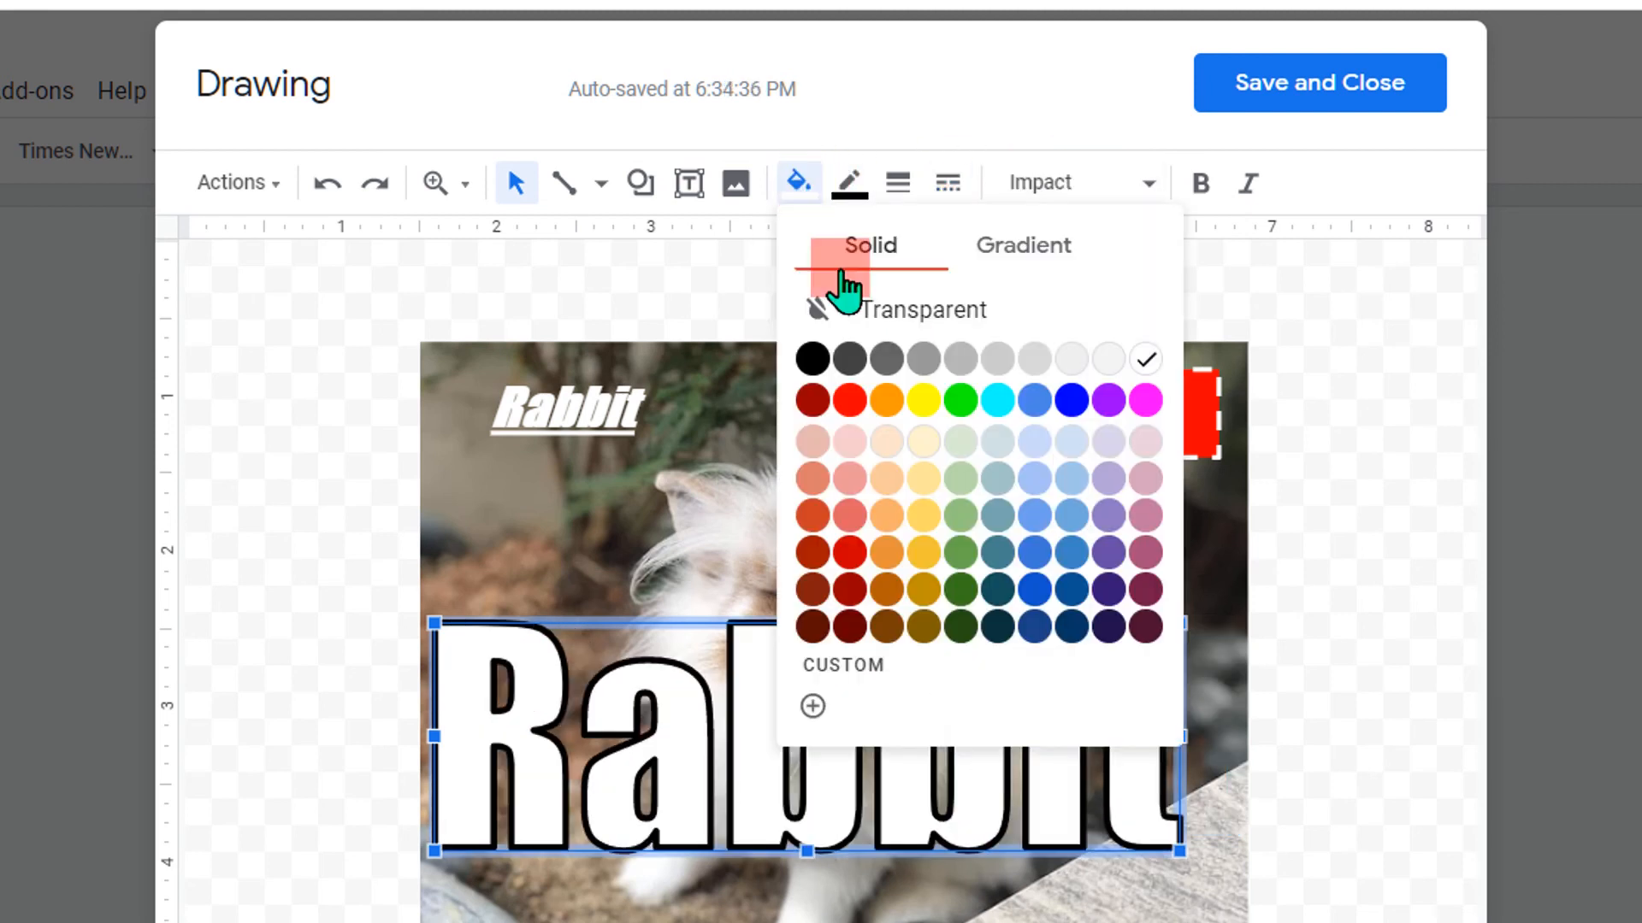
click(925, 400)
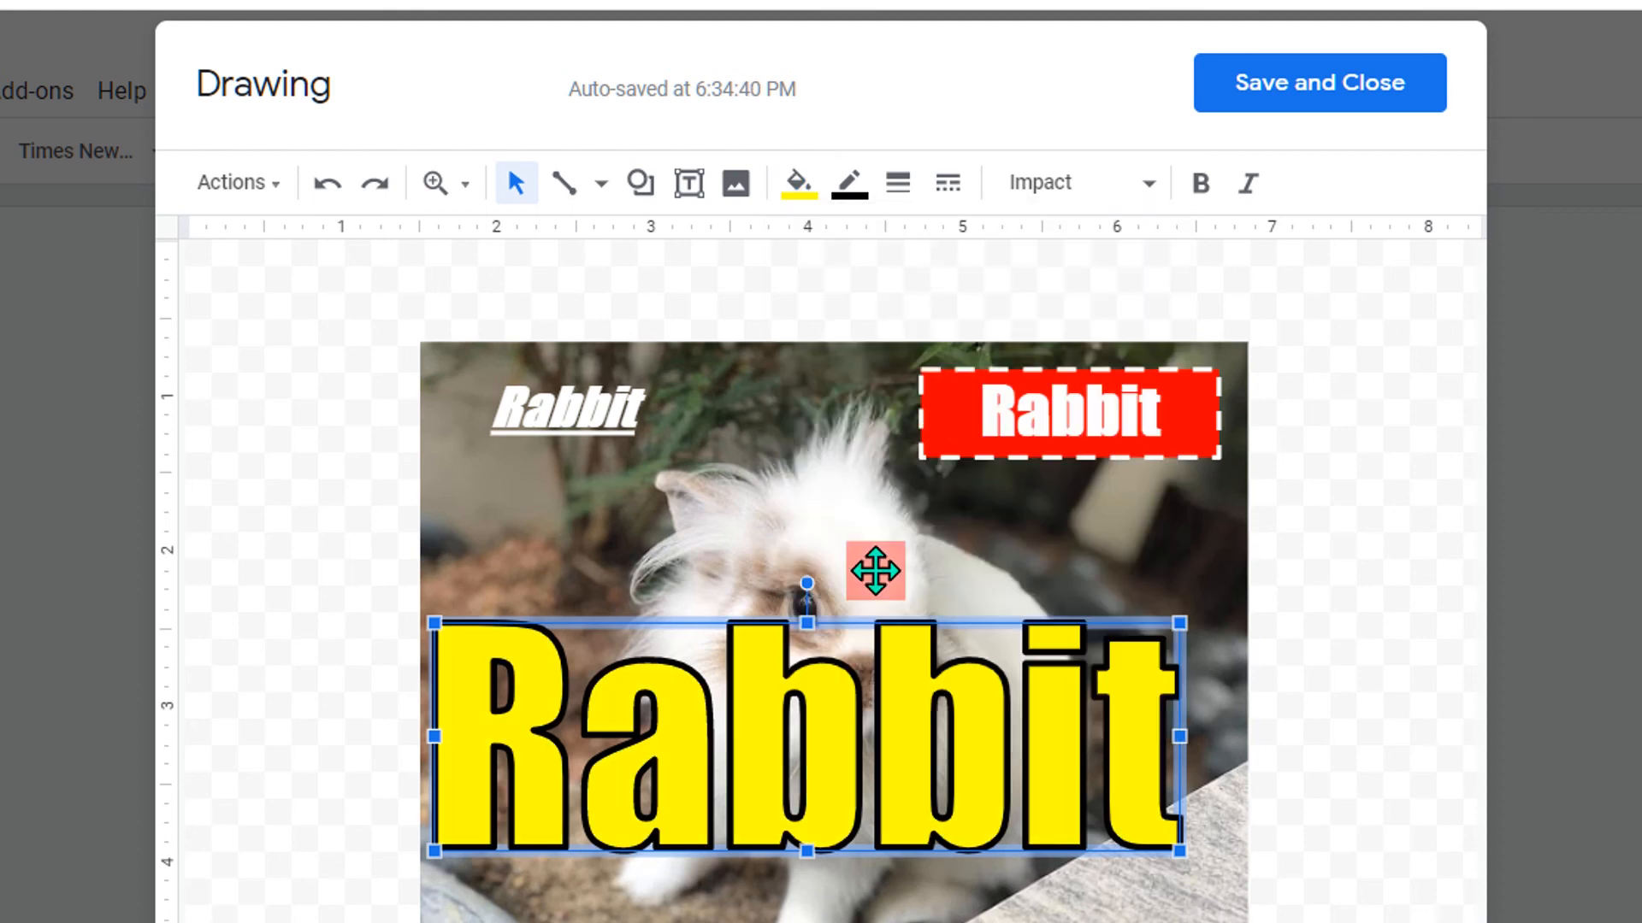
Step: Shrink the yellow "Rabbit" word art to about 2.6 inches wide and move it to the photo's lower-left corner
drag(848, 761, 885, 788)
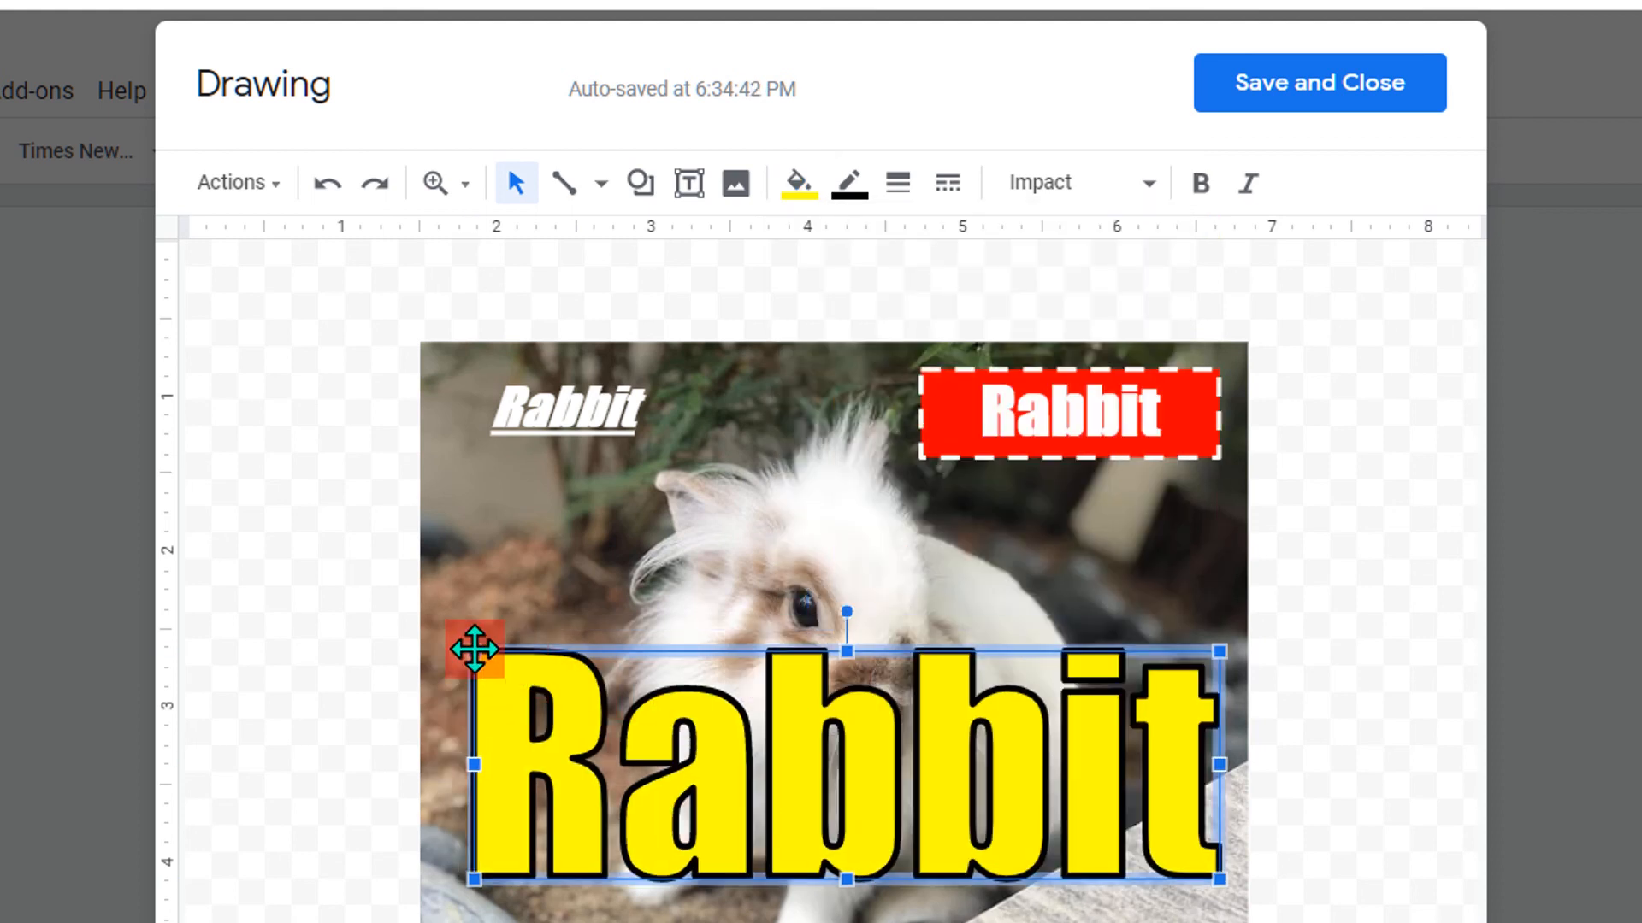
drag(472, 653, 819, 774)
drag(982, 835, 643, 886)
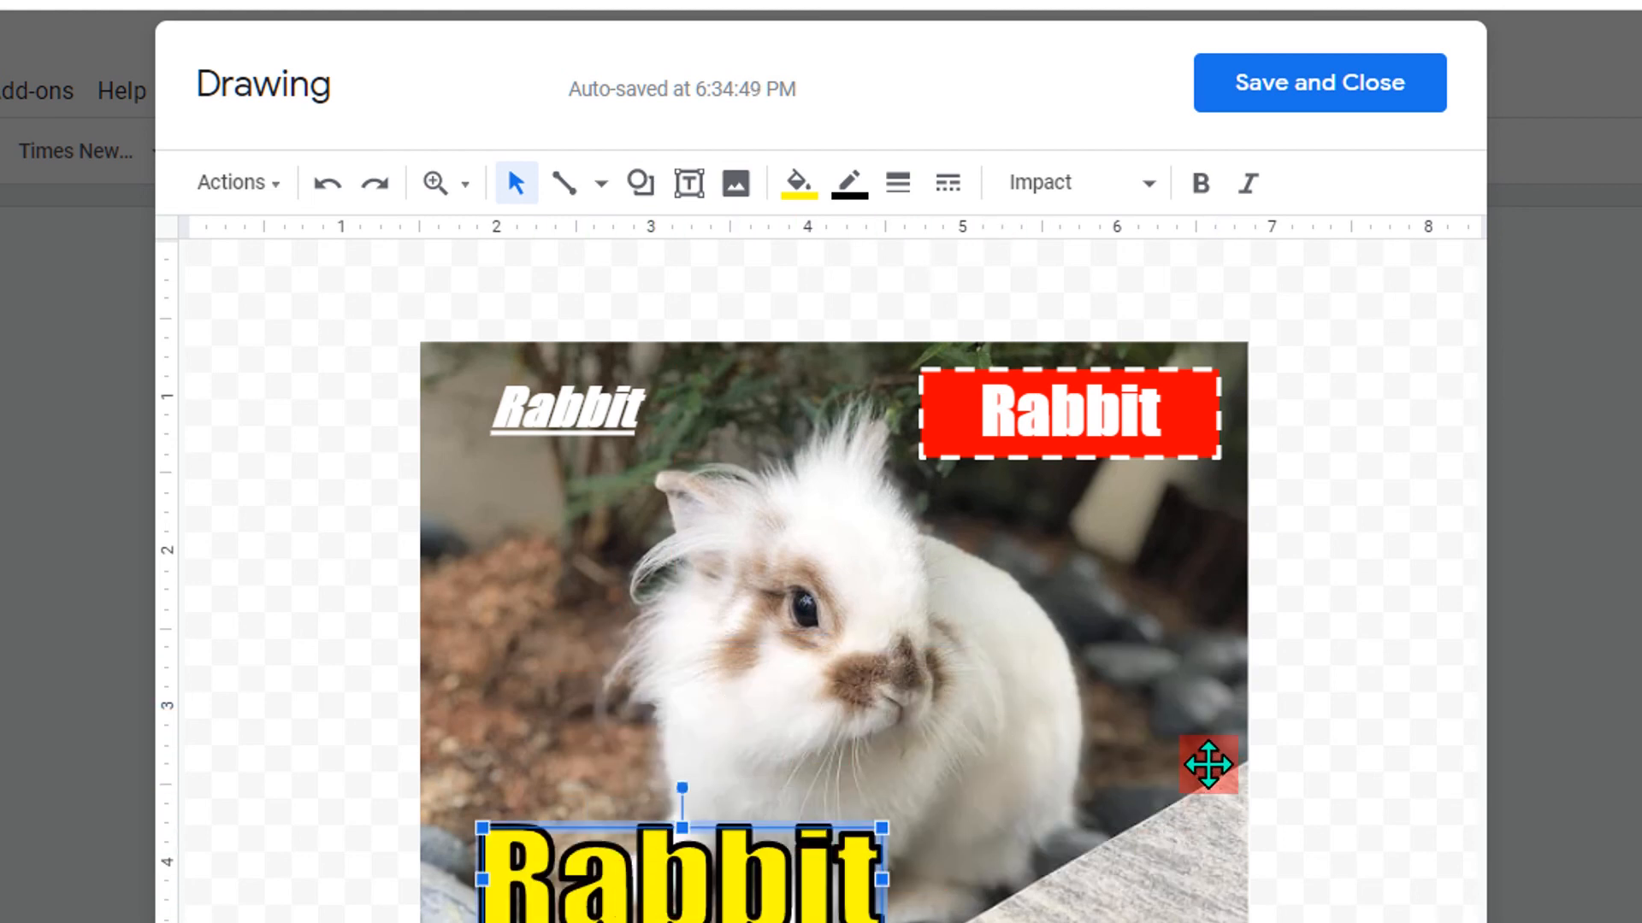
Step: Save and close the drawing so the annotated photo is placed in the document
click(1328, 94)
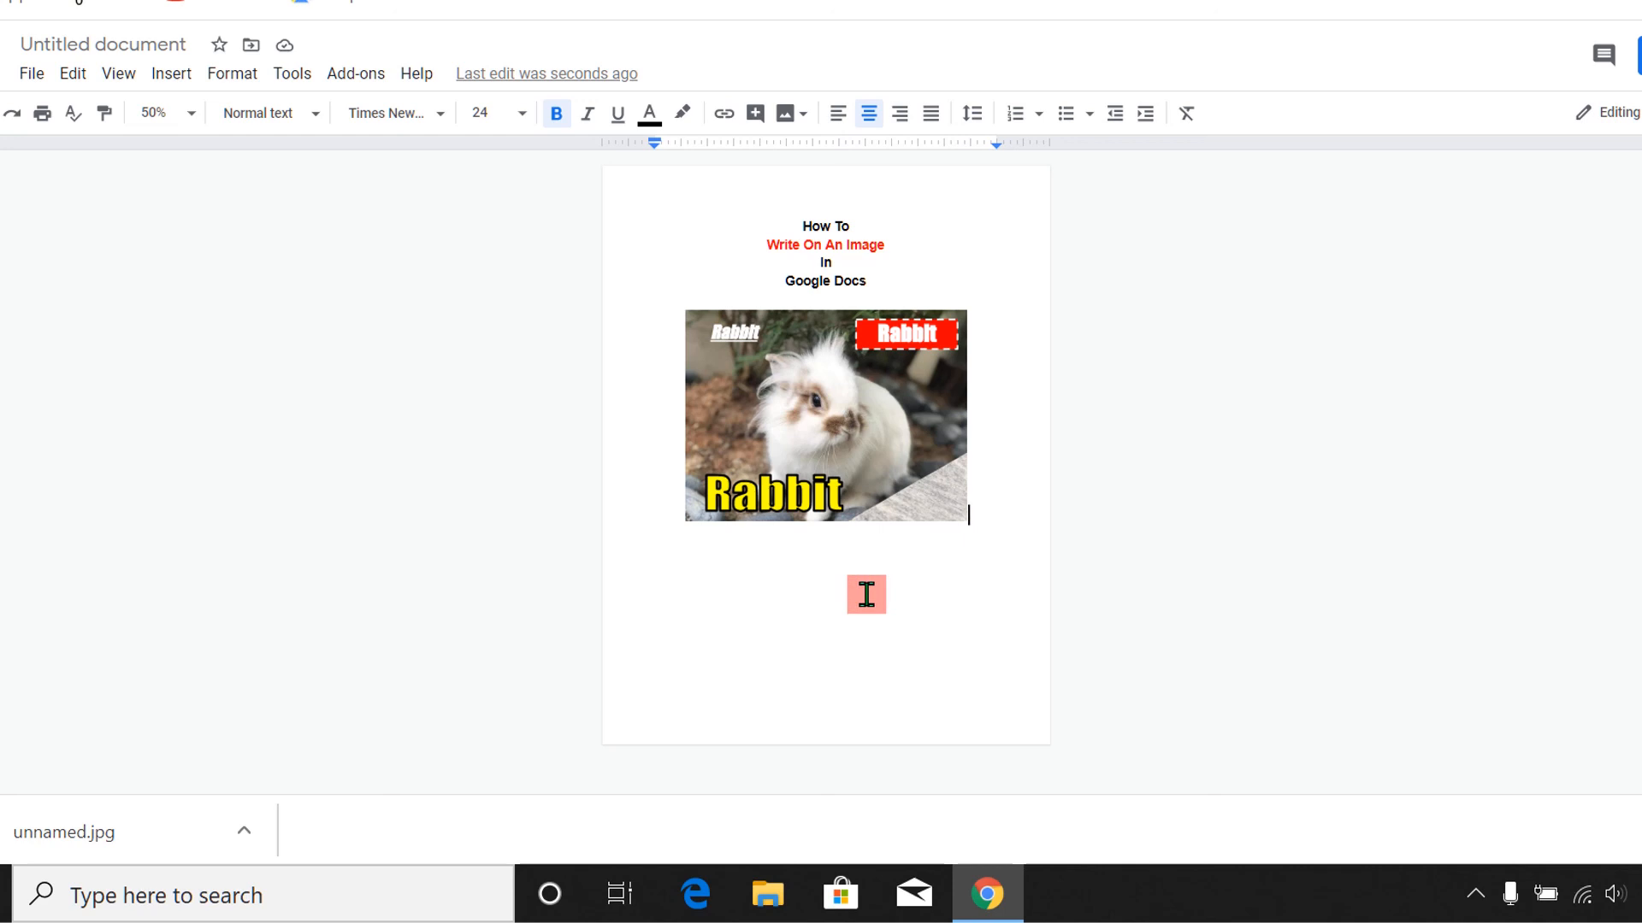
click(1321, 872)
click(1475, 895)
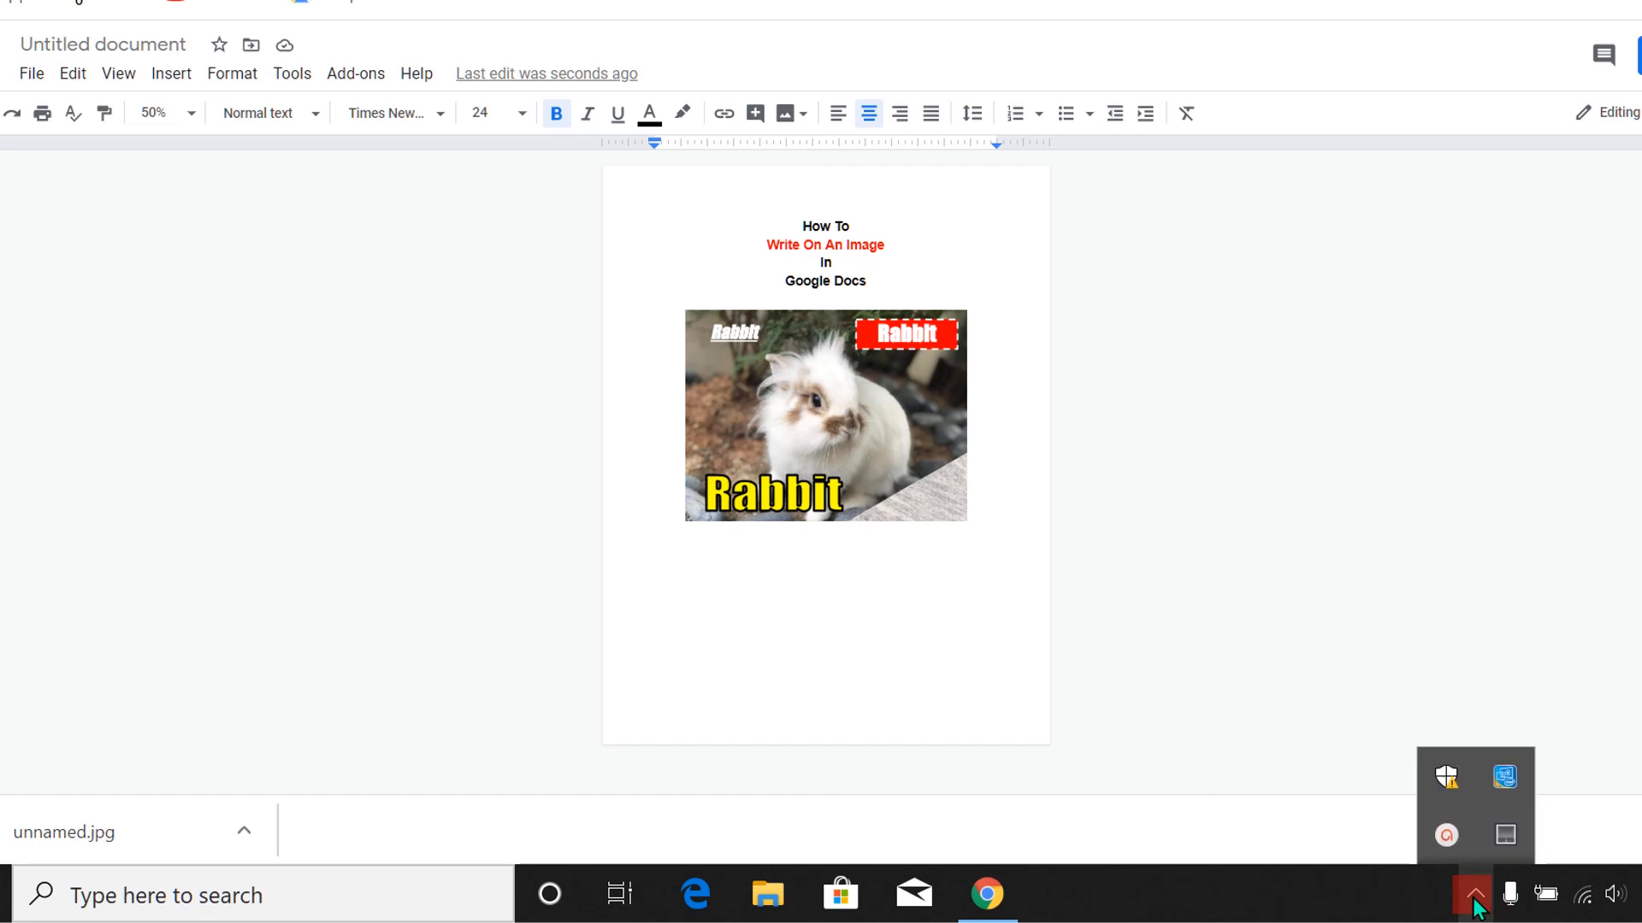